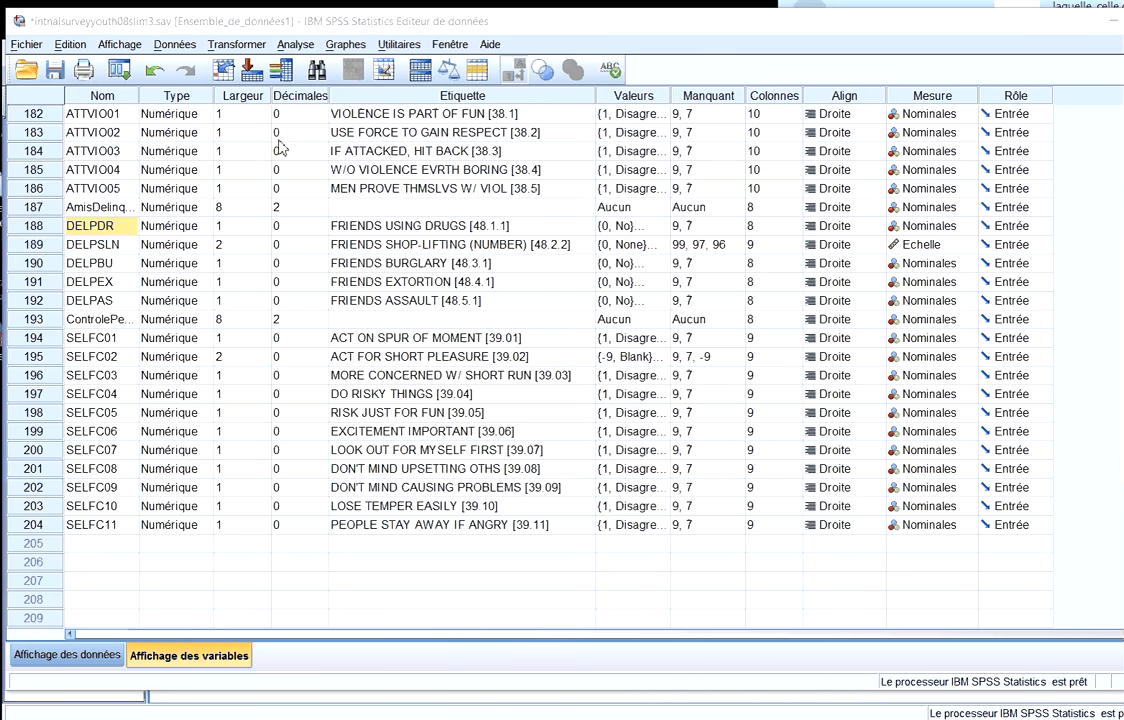
Review the labels of the friends' delinquency variables, from DELPDR to DELPAS
left_click(450, 228)
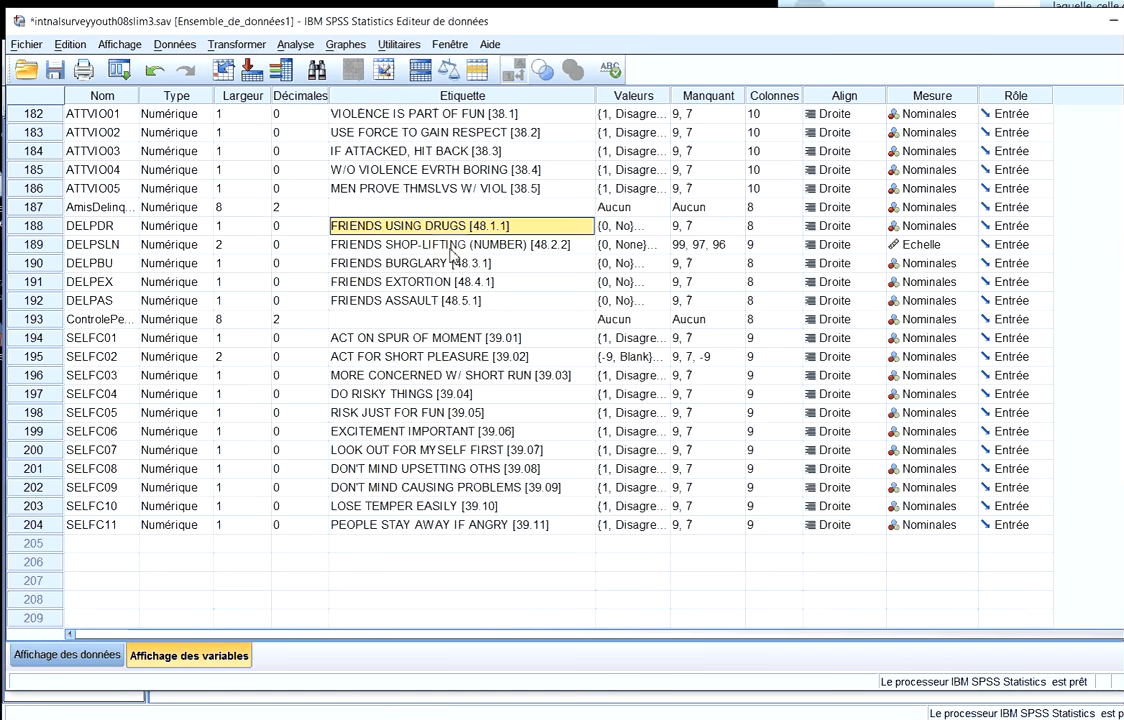
left_click(452, 262)
left_click(454, 282)
left_click(457, 301)
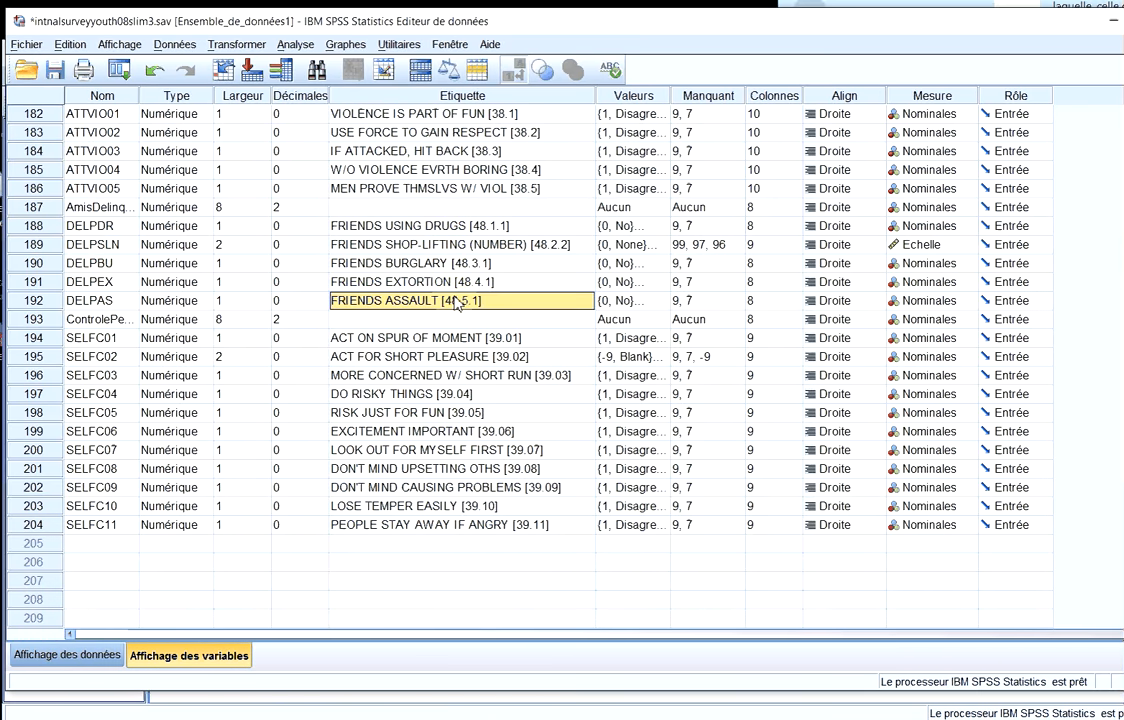
left_click(410, 226)
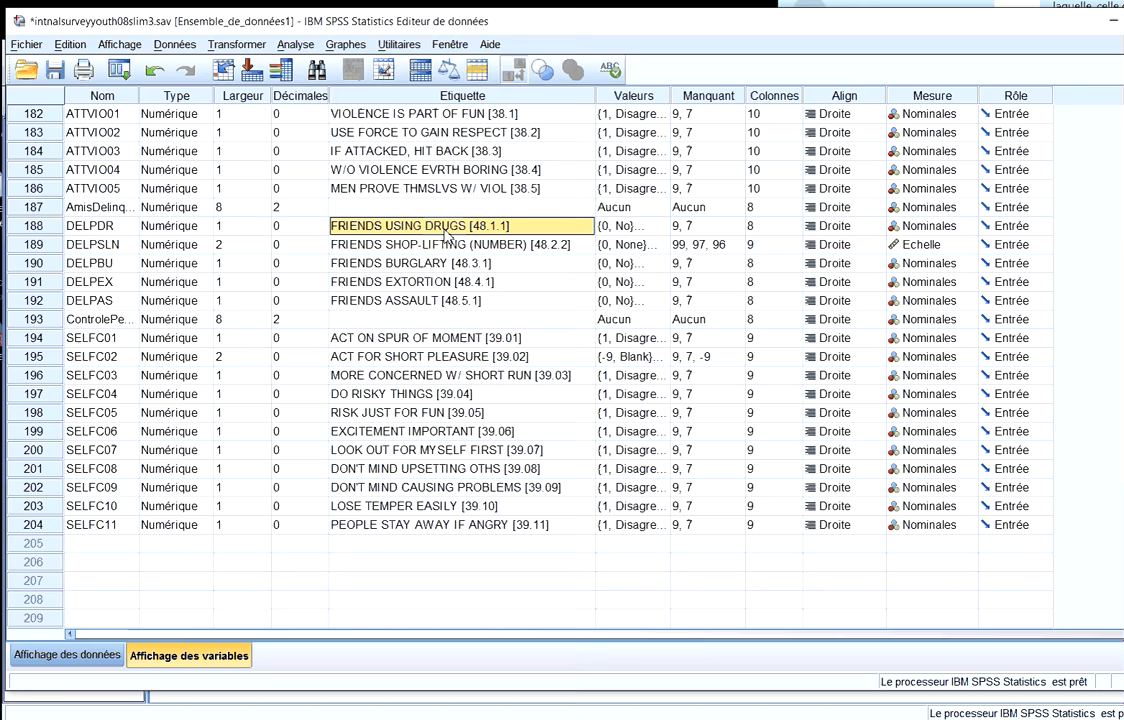
Start a reliability analysis (Analyse de fiabilité) and clear the previously chosen items
left_click(298, 46)
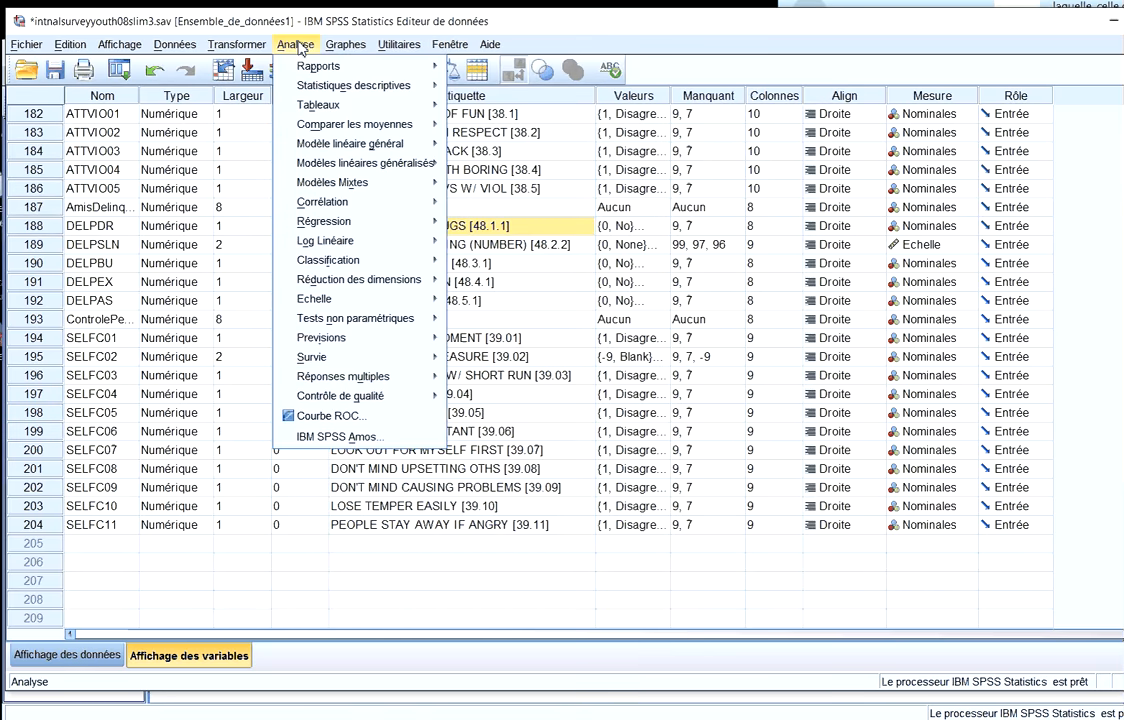
mouse_move(372, 300)
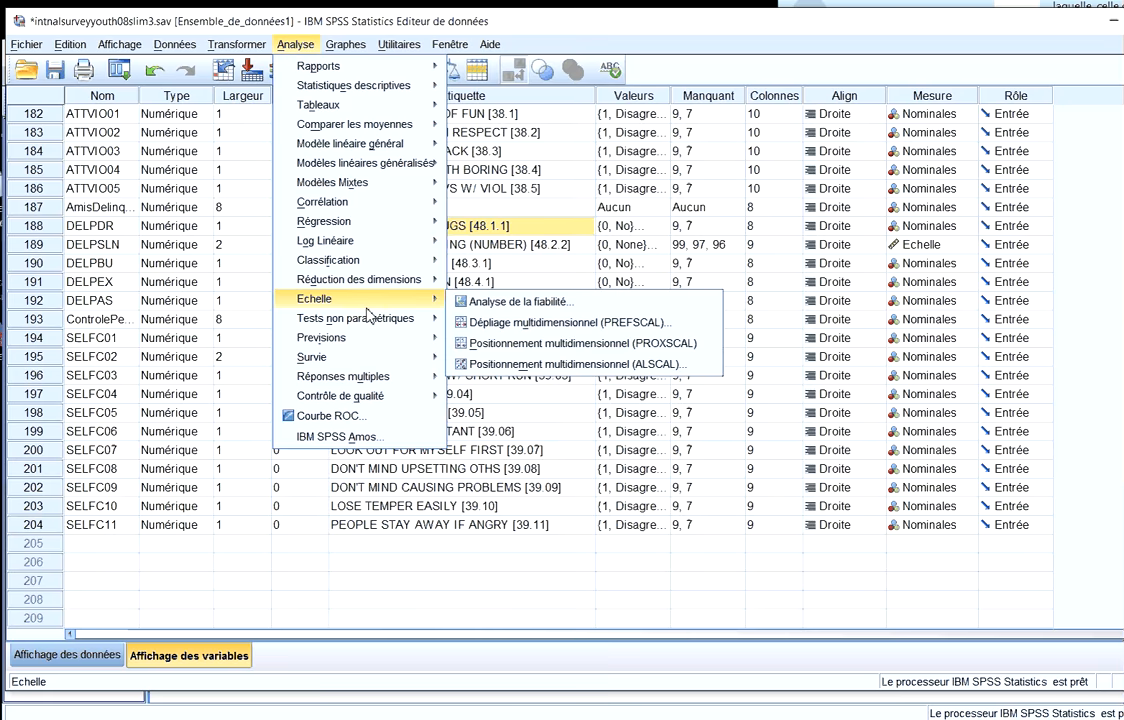
left_click(494, 303)
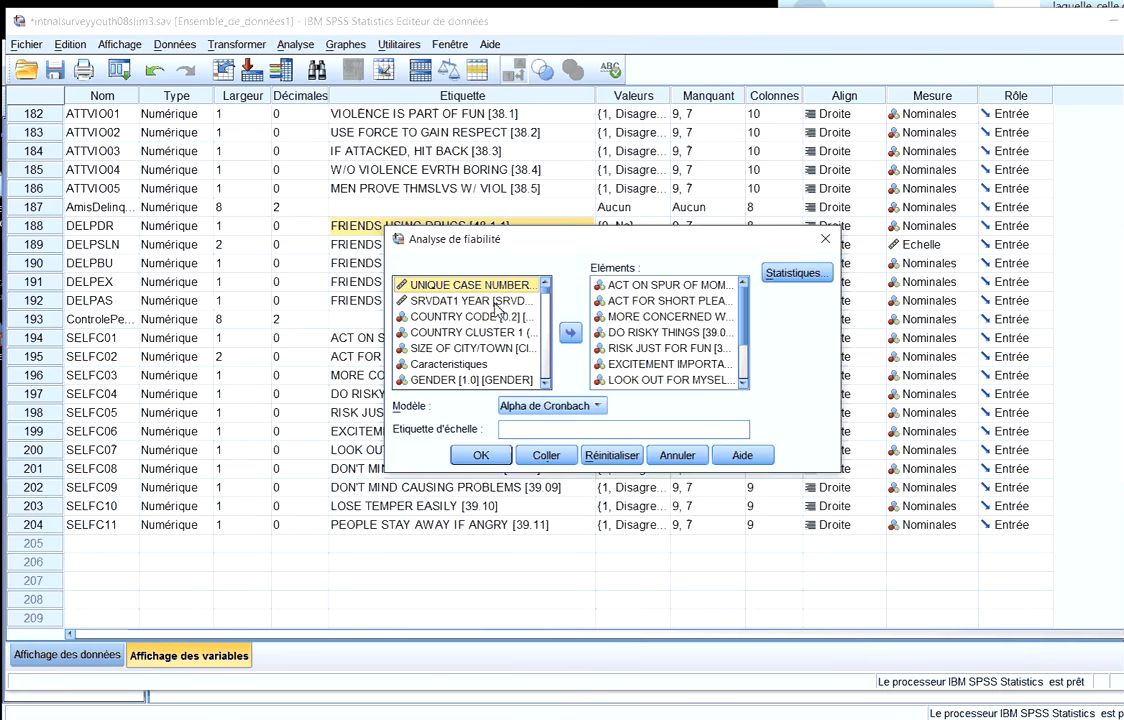
left_click(618, 458)
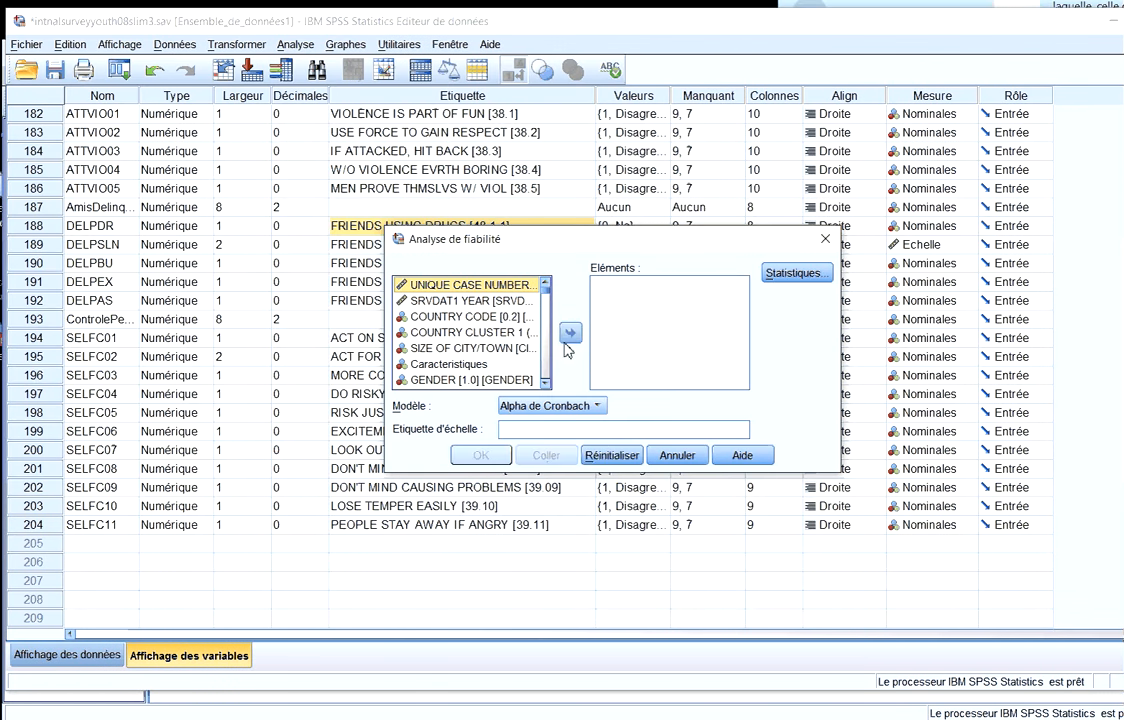
Add the five FRIENDS variables, from FRIENDS USING DRUGS to FRIENDS ASSAULT, as items of the reliability analysis
left_click_drag(545, 292, 555, 388)
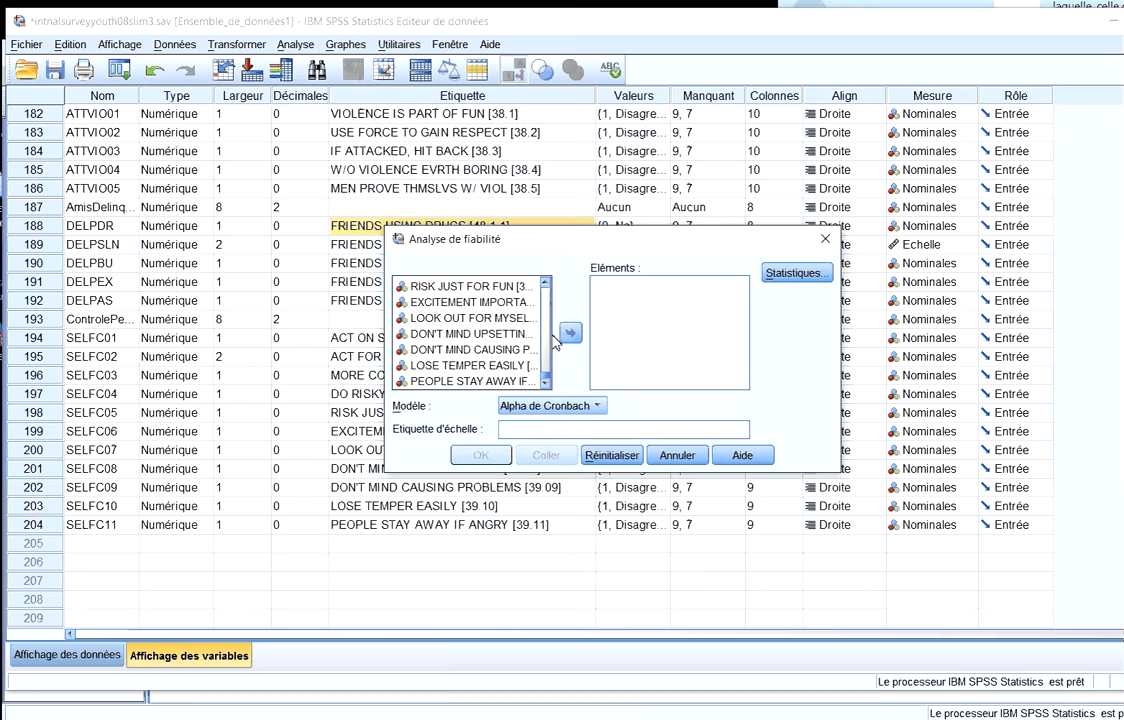
left_click(549, 327)
left_click(549, 330)
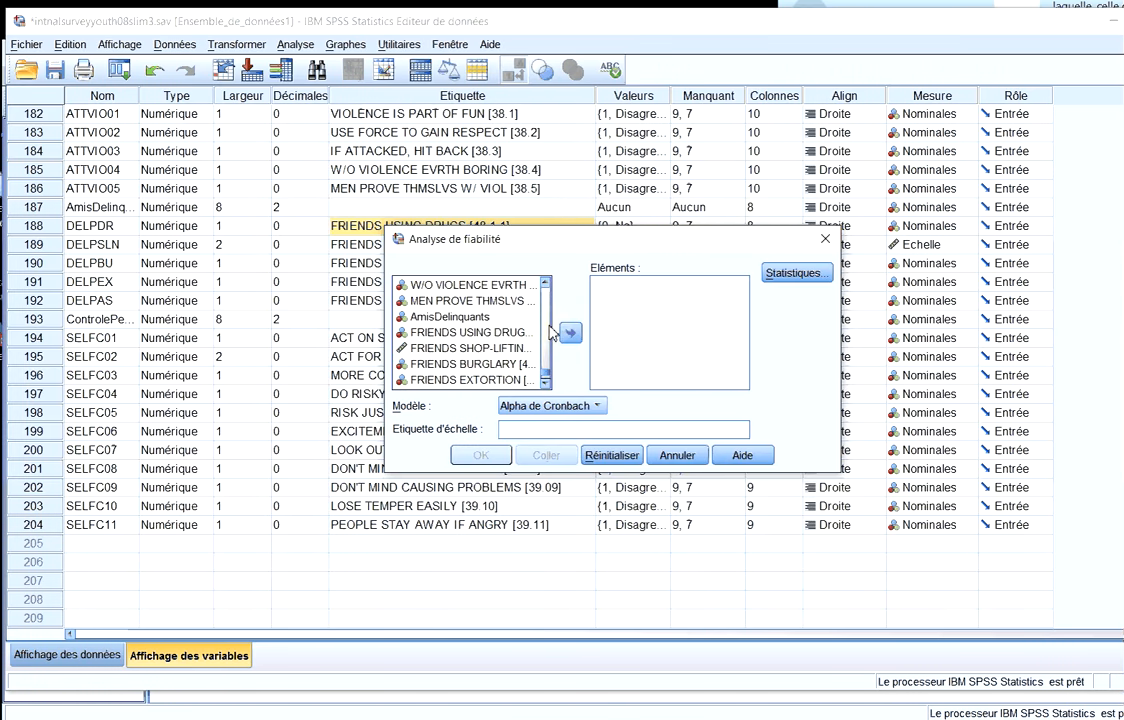
left_click(498, 335)
left_click(547, 385)
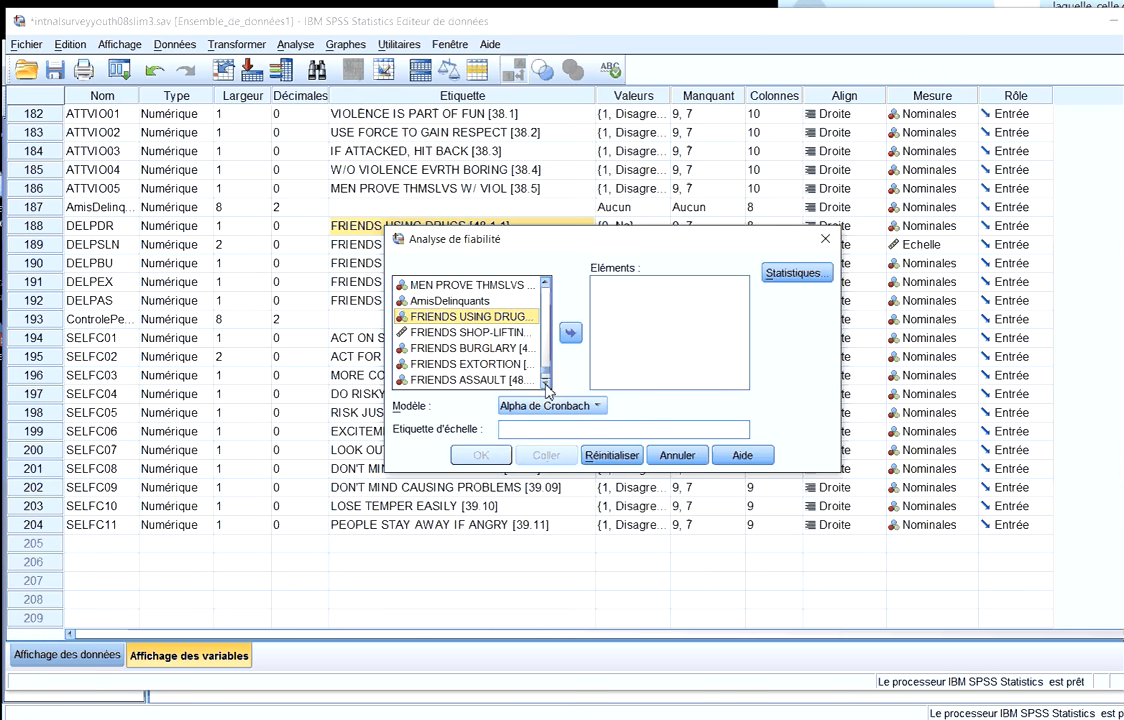
left_click(547, 385)
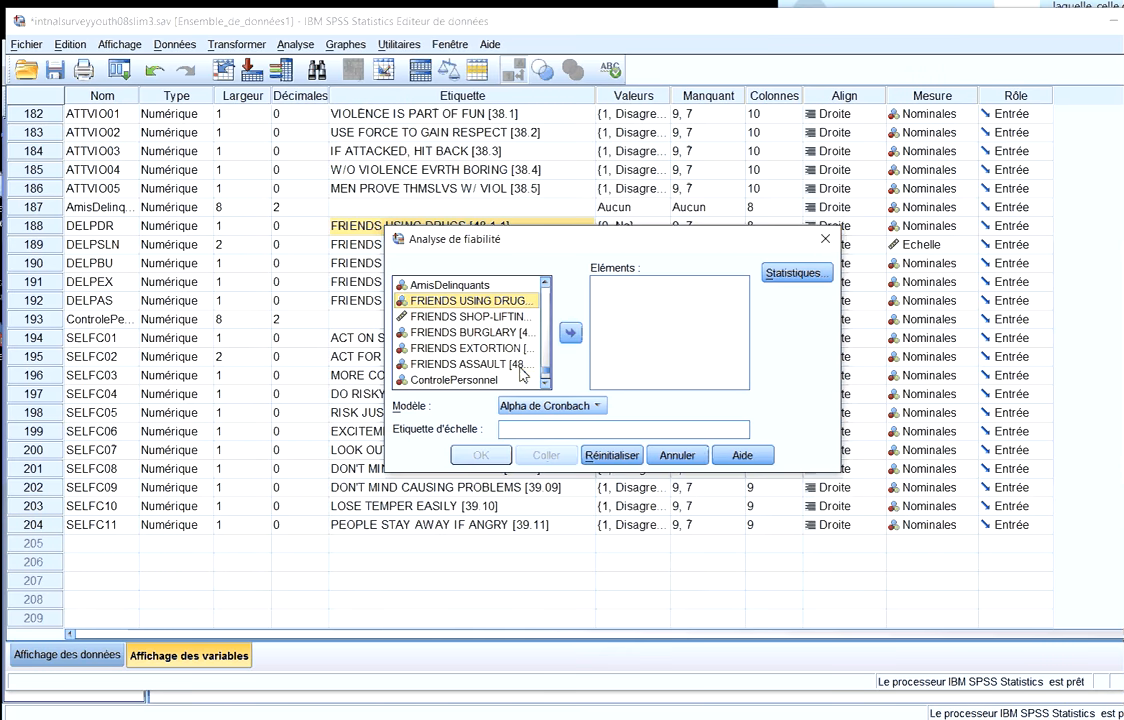
left_click(521, 364, "shift")
left_click(571, 336)
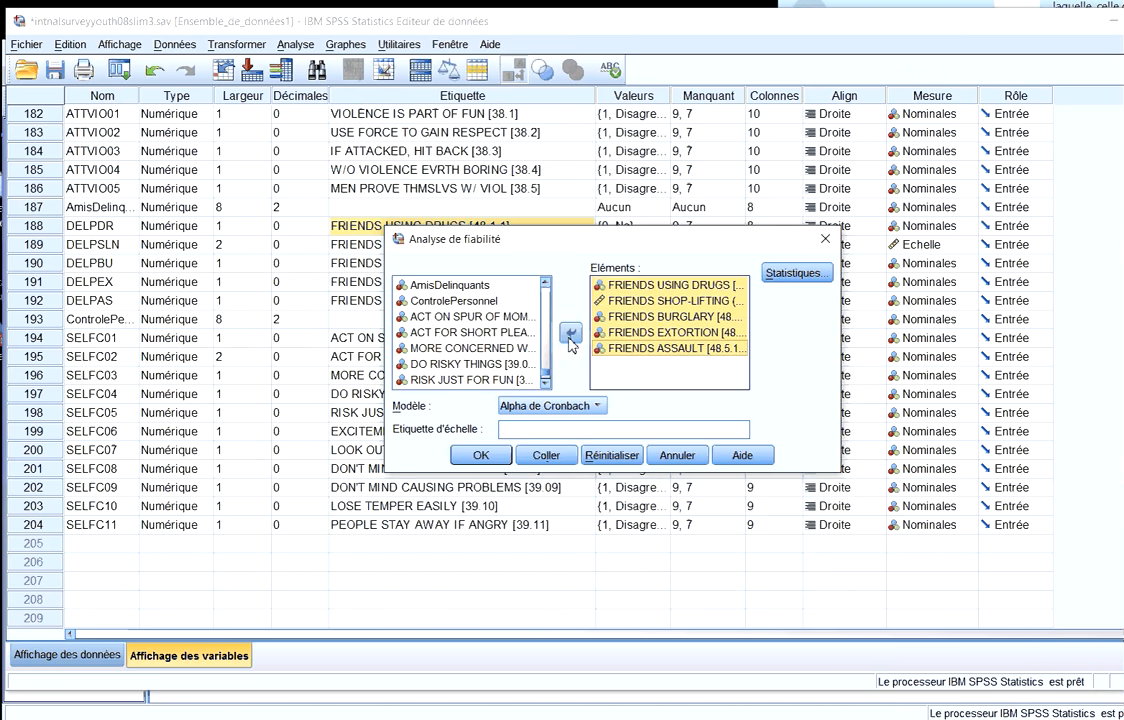
Request the descriptive statistics Item, Echelle and Echelle sans l'élément for the reliability analysis
left_click(806, 275)
left_click(466, 239)
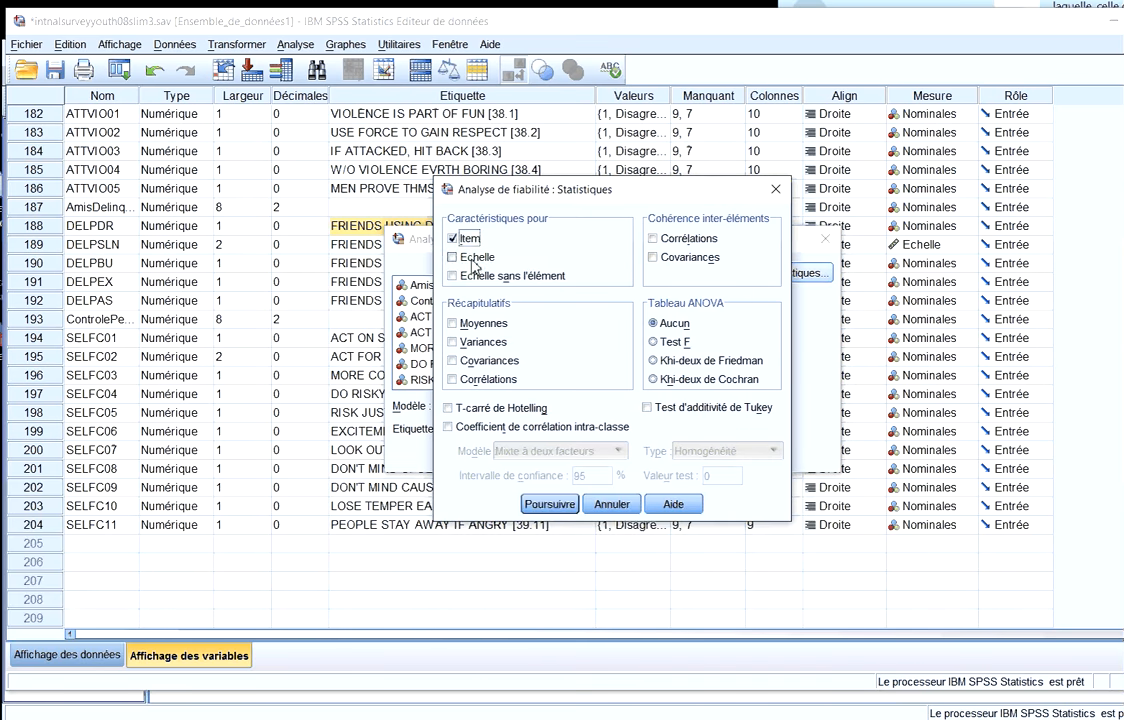
left_click(474, 257)
left_click(490, 275)
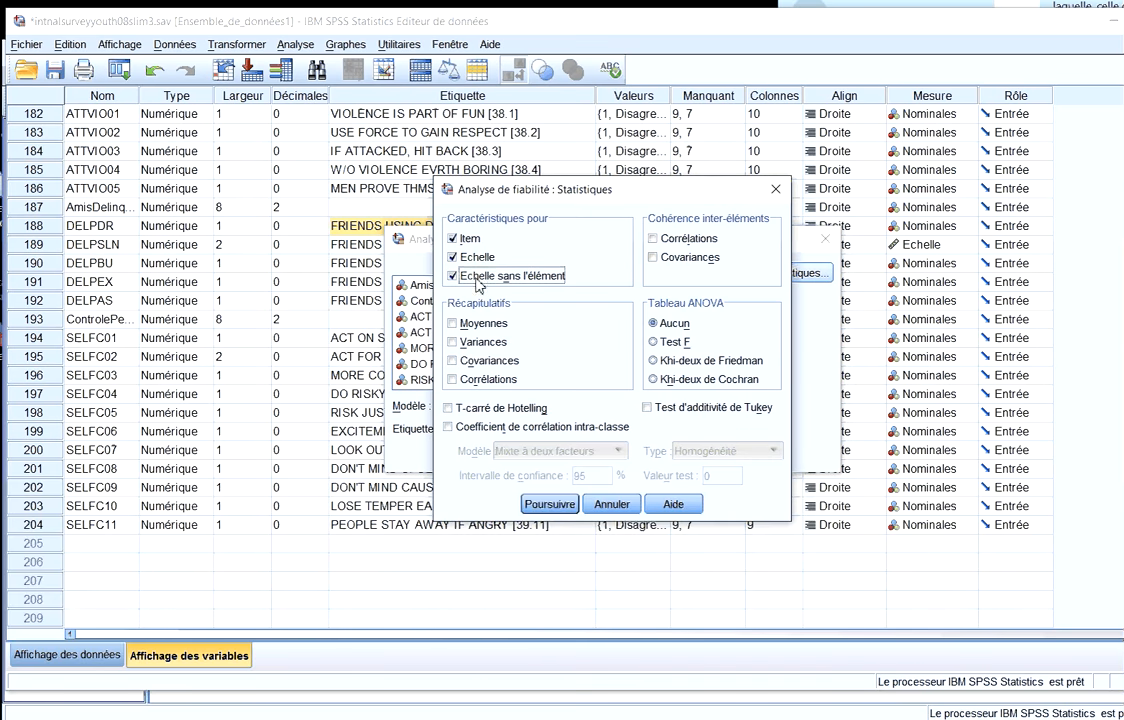
left_click(558, 510)
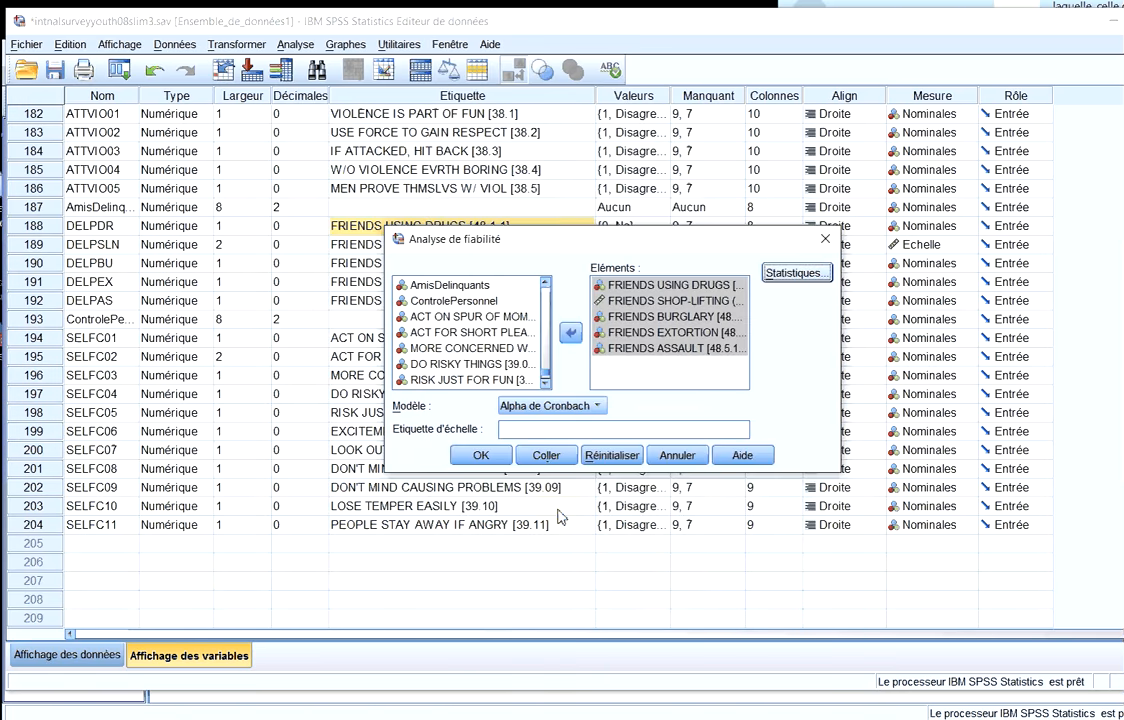
Run the reliability analysis with the Alpha de Cronbach model and examine the item-total statistics
left_click(588, 410)
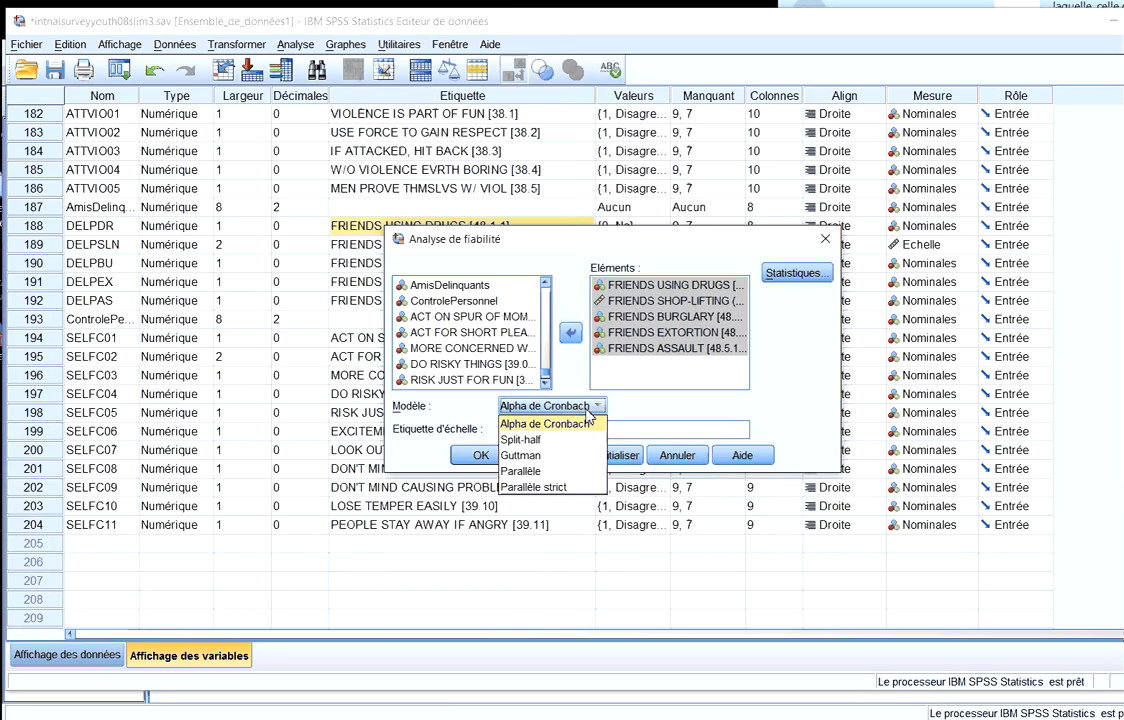
left_click(589, 414)
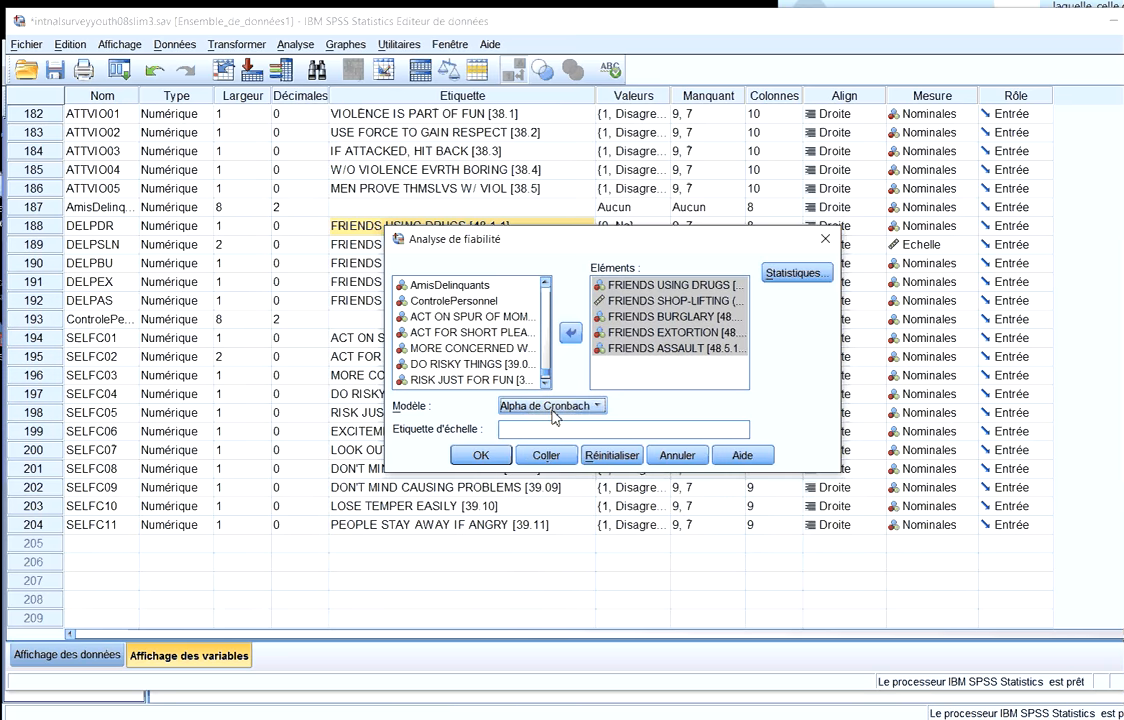
left_click(482, 456)
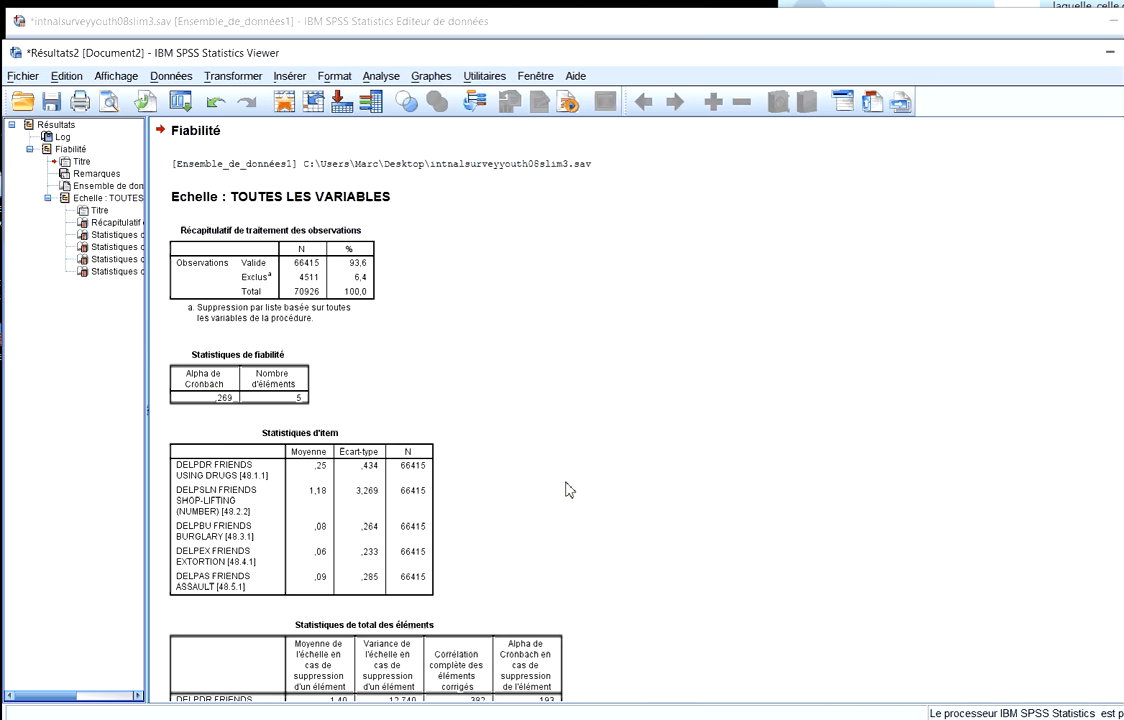
scroll(567, 492, "down", 5)
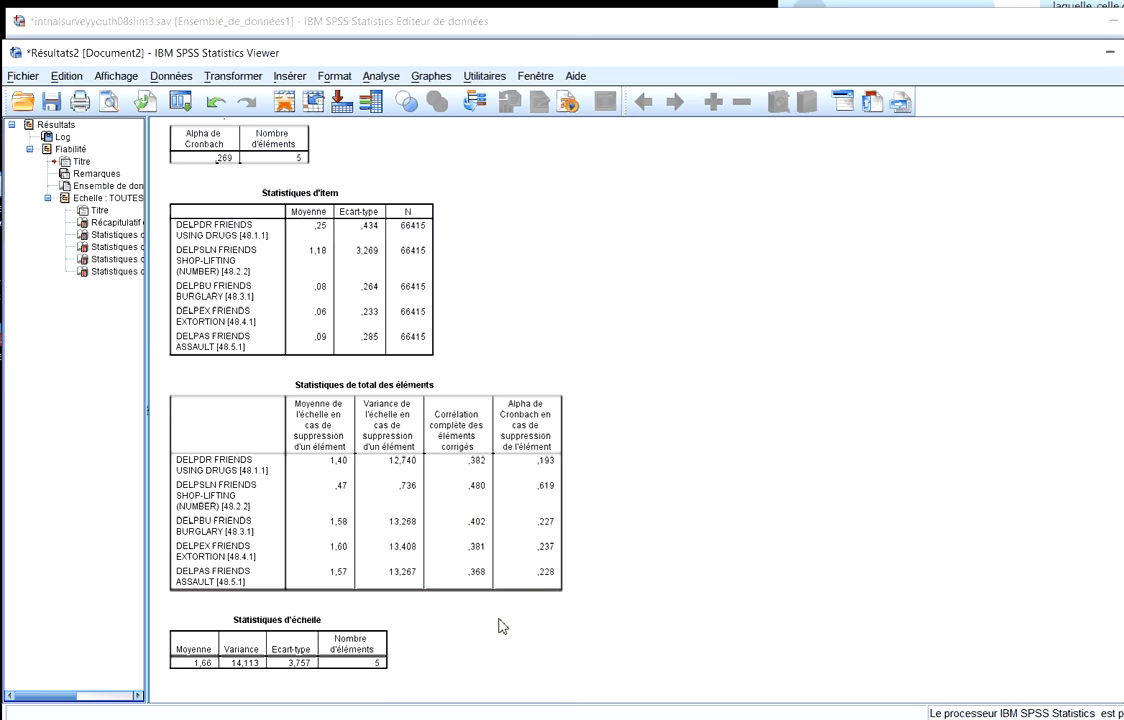
left_click(535, 480)
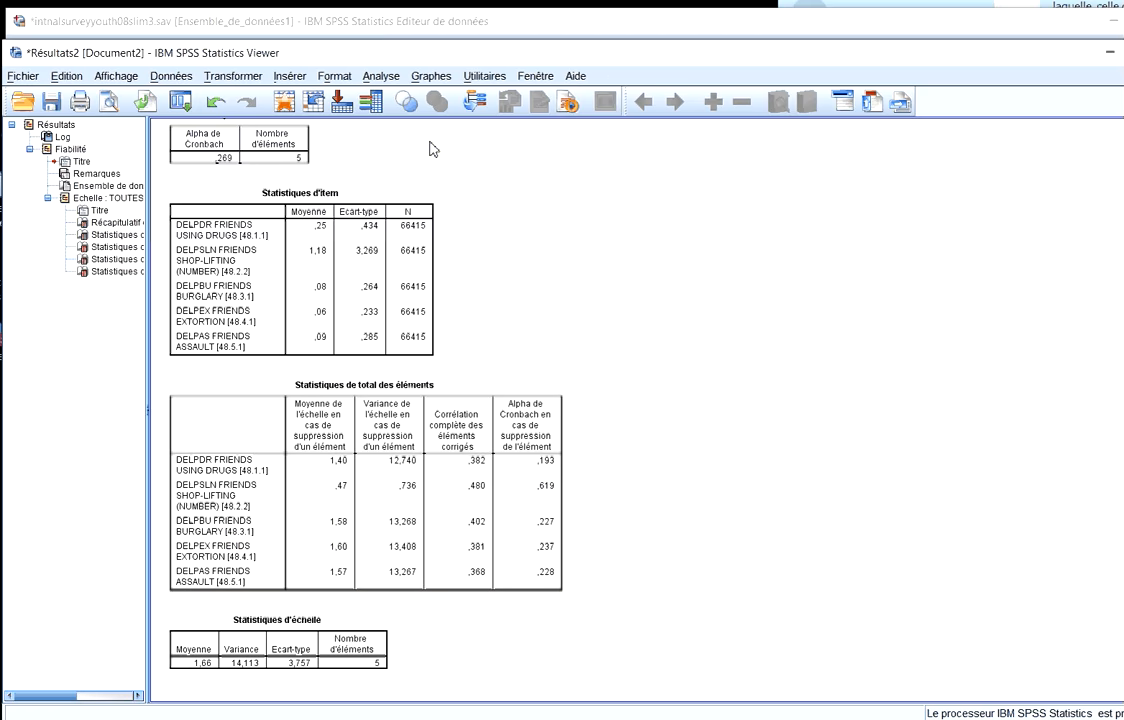
Produce frequency tables (Effectifs) for the five FRIENDS variables, from FRIENDS USING DRUGS to FRIENDS ASSAULT
left_click(386, 80)
mouse_move(450, 116)
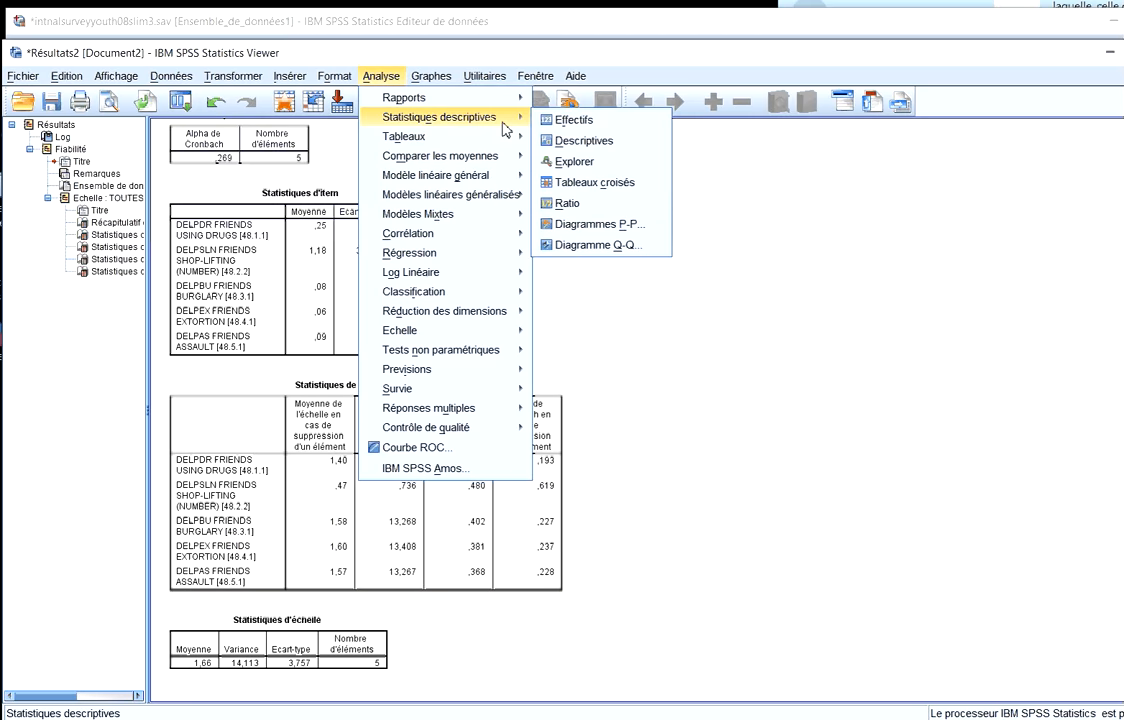
left_click(605, 116)
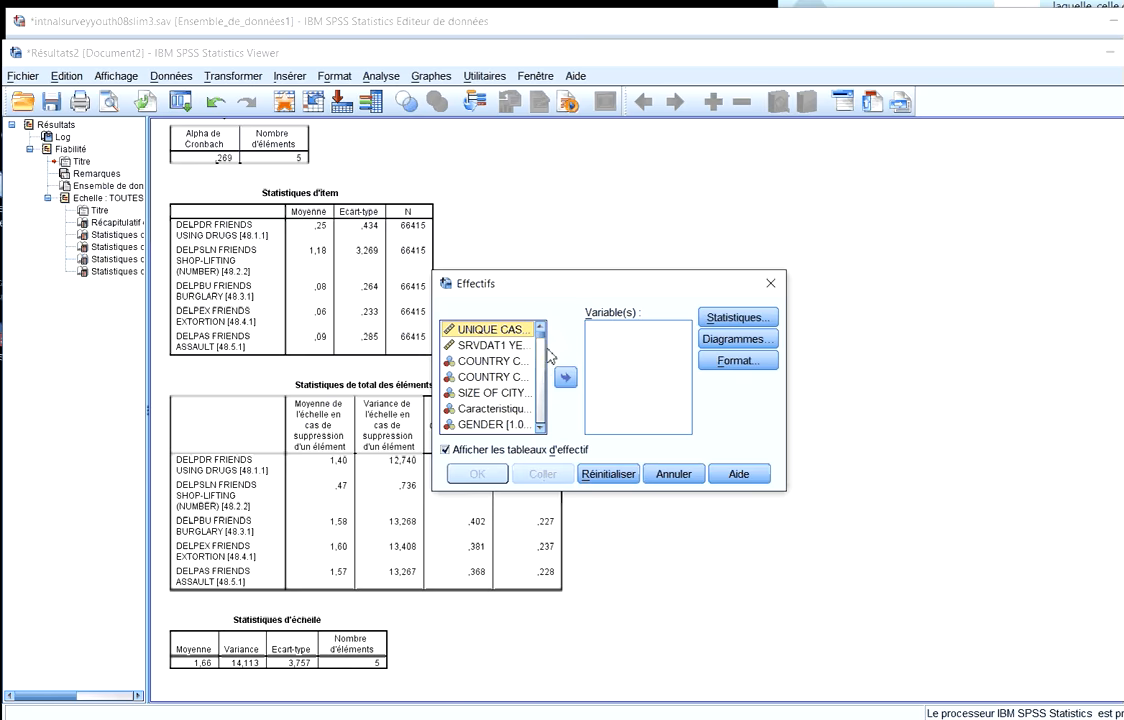
left_click_drag(541, 334, 542, 440)
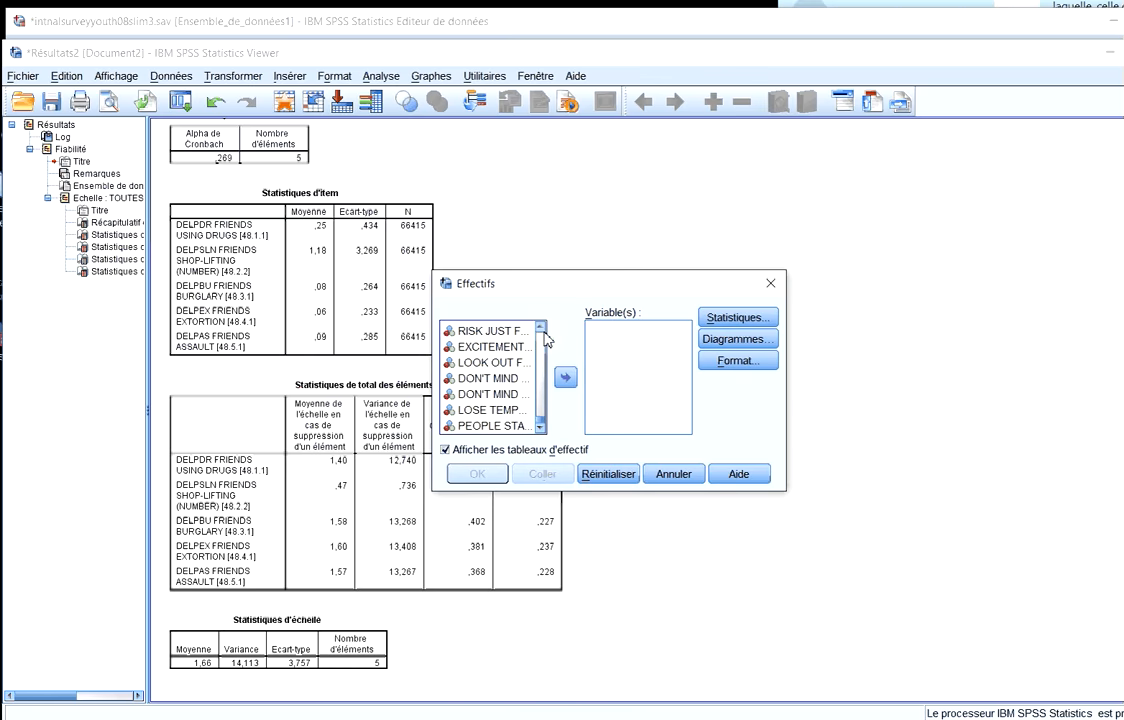
left_click(542, 328)
left_click(541, 327)
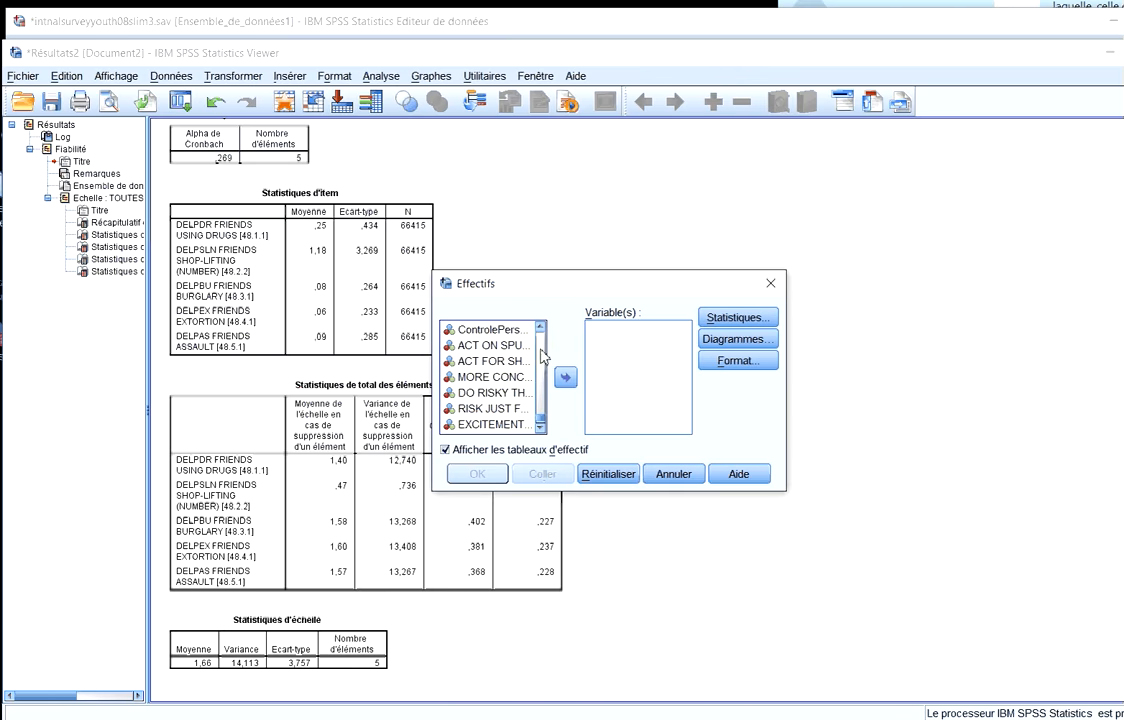
left_click(541, 428)
left_click(541, 428)
left_click(541, 428)
left_click(541, 428)
left_click(541, 428)
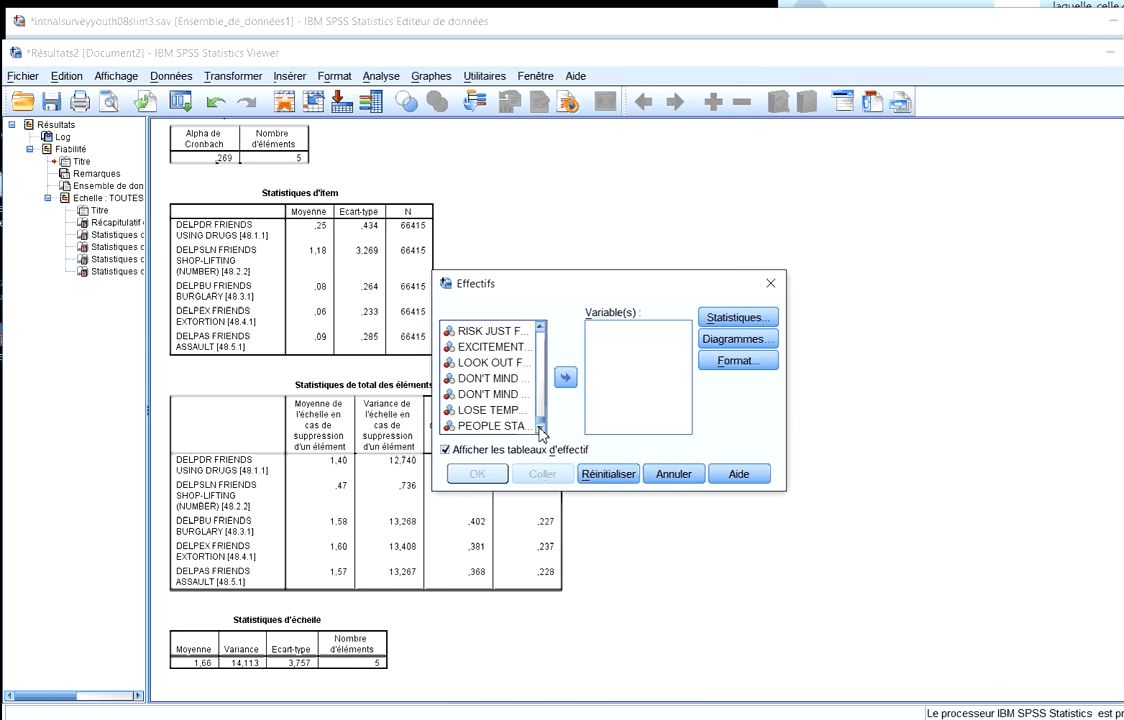
left_click(541, 327)
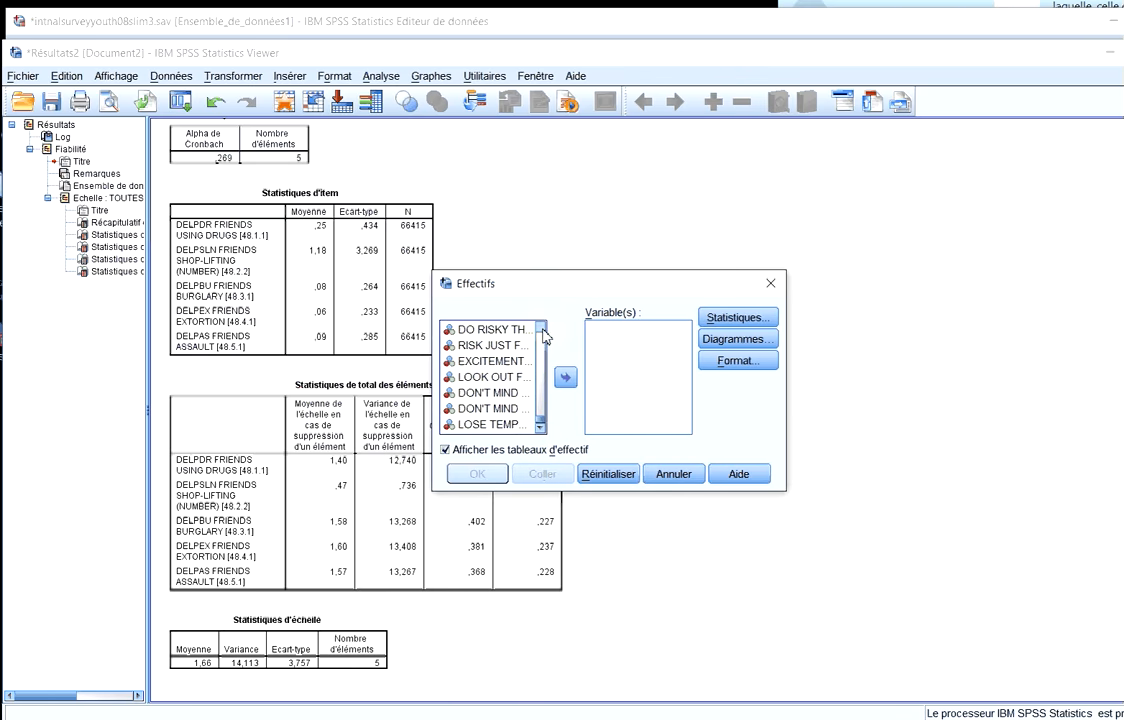
left_click(541, 327)
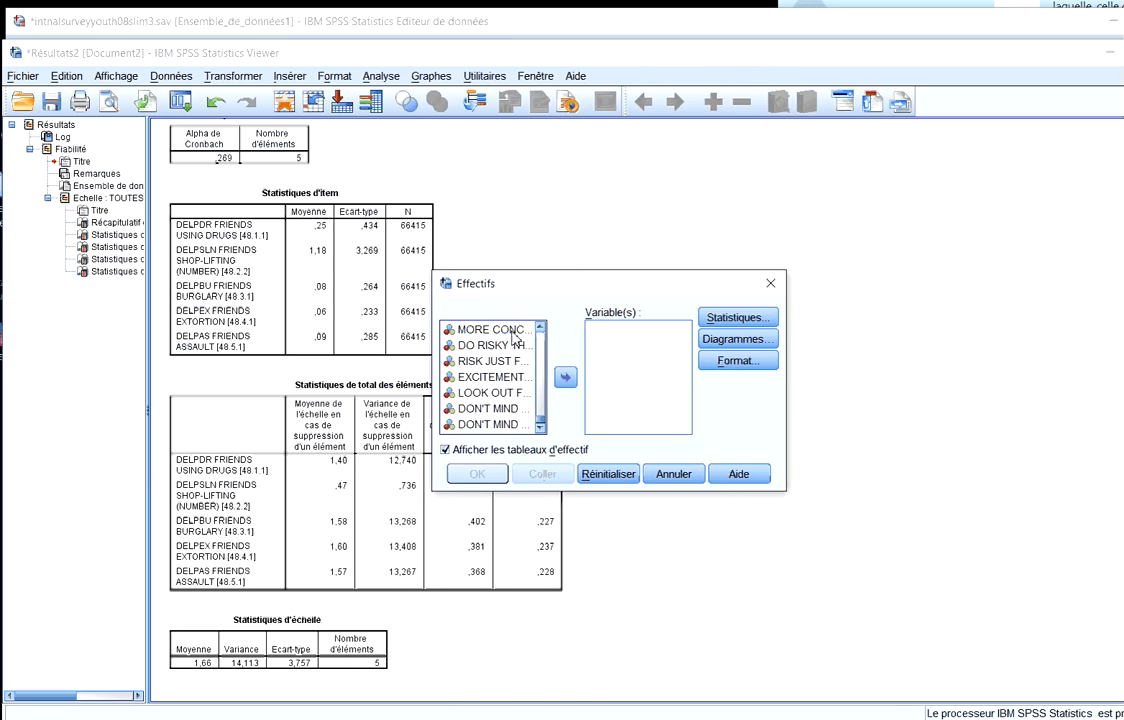
scroll(512, 370, "up", 3)
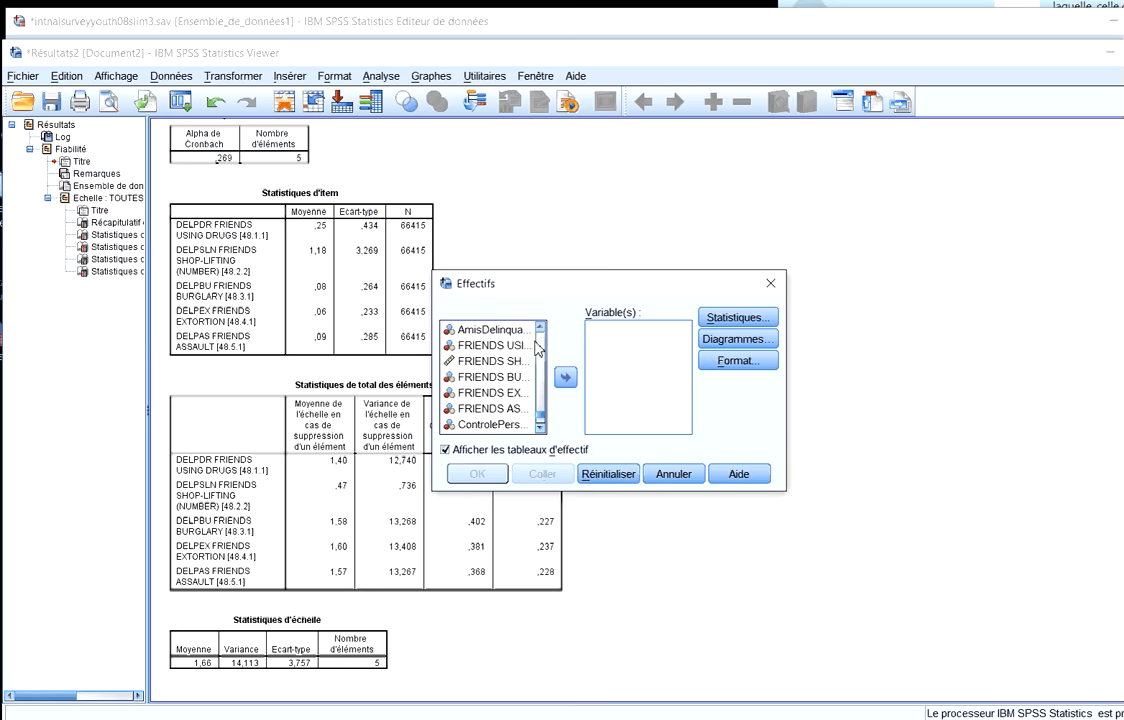
left_click(519, 345)
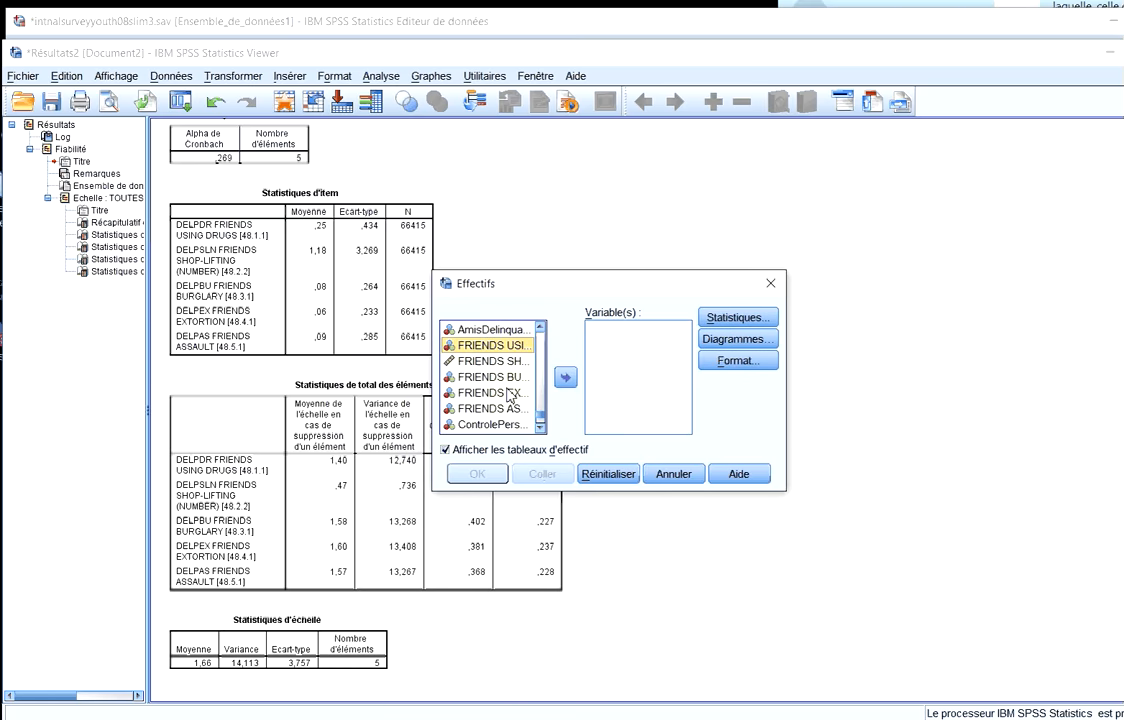
left_click(485, 408, "shift")
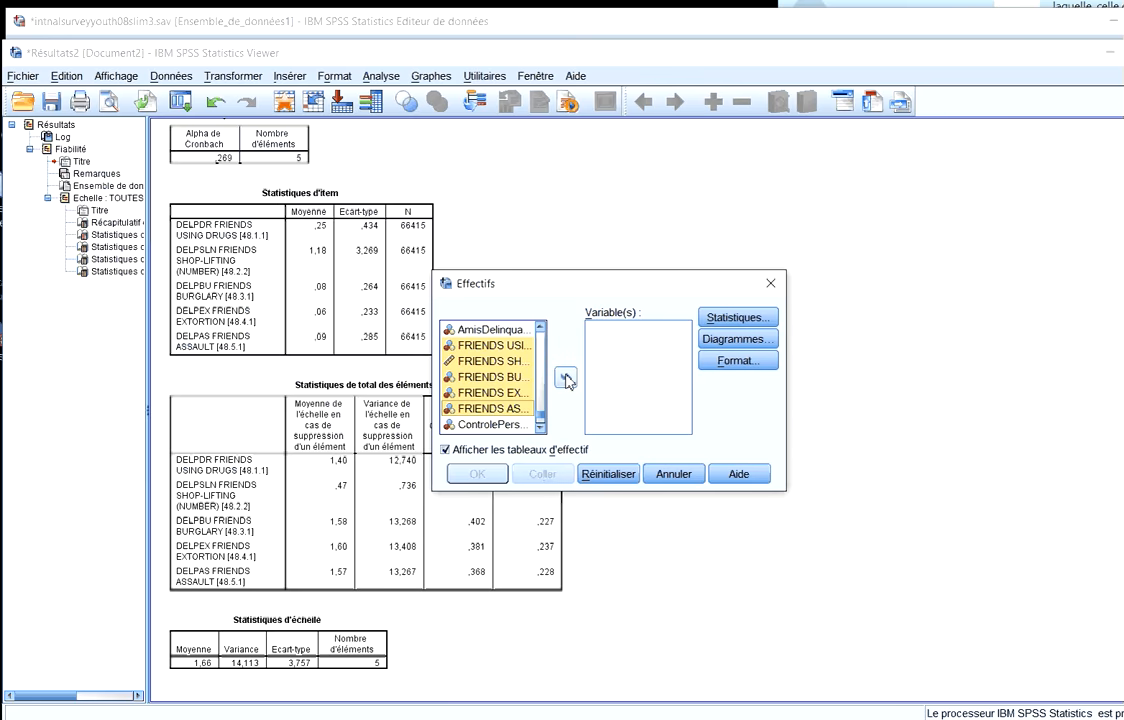
left_click(566, 378)
left_click(498, 478)
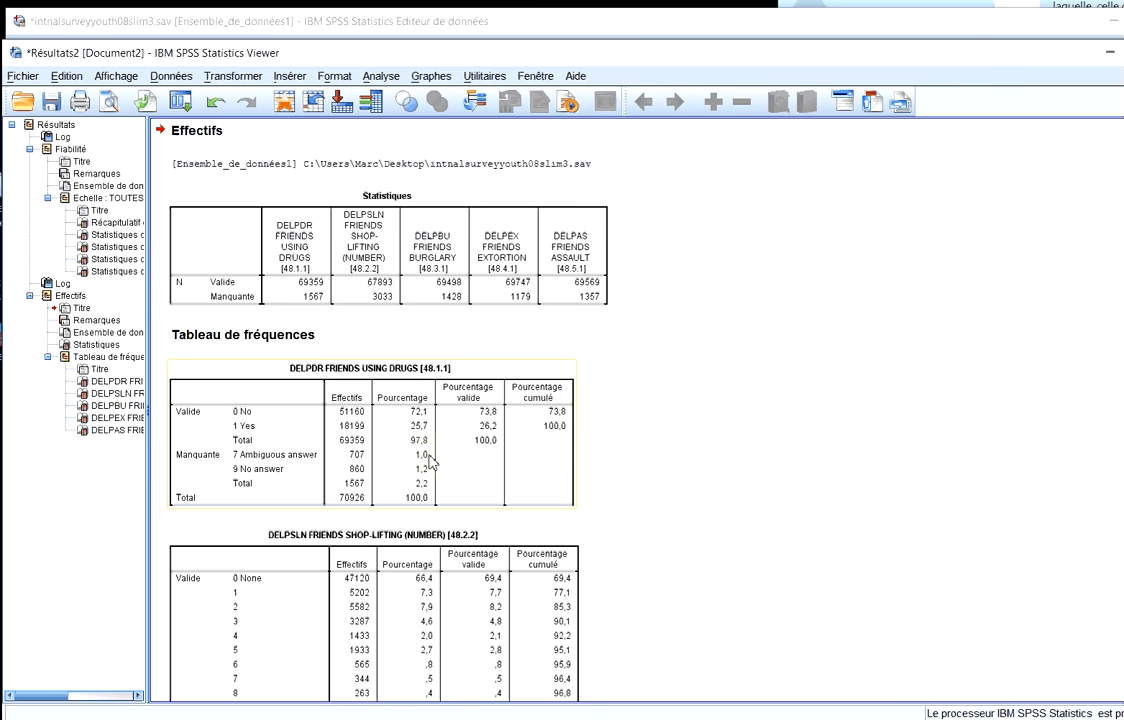
Examine the frequency tables of the five FRIENDS variables, comparing the shop-lifting count's response categories with those of the other items
scroll(430, 462, "down", 6)
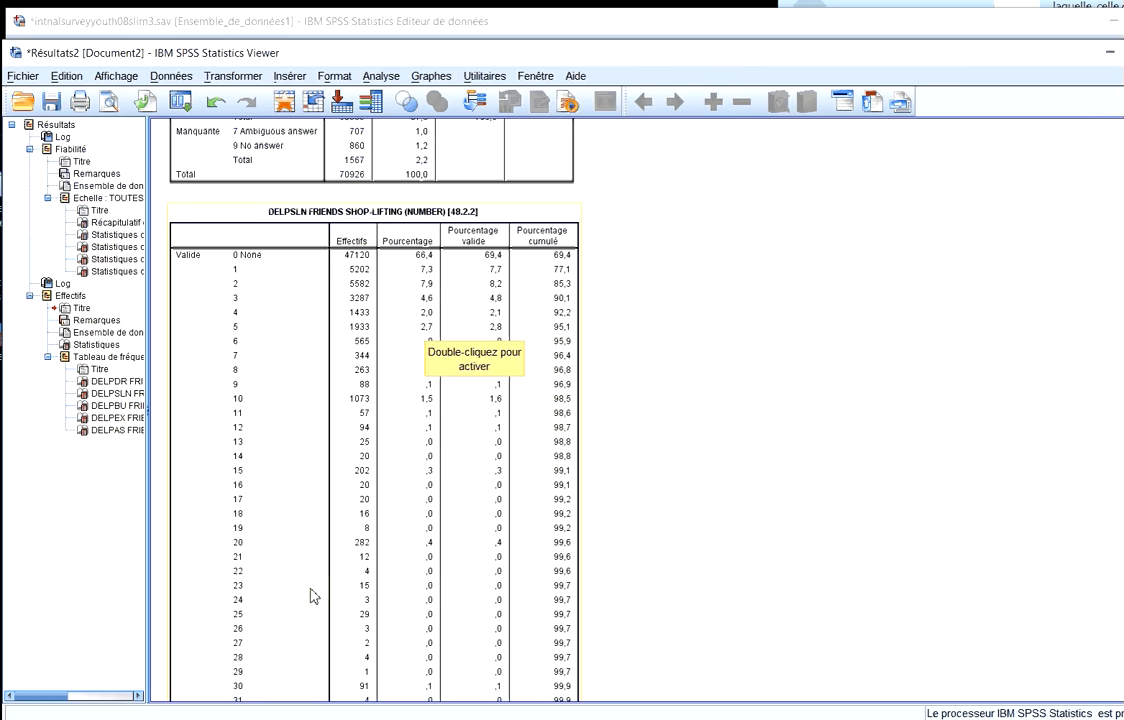
scroll(283, 543, "down", 5)
scroll(283, 543, "down", 8)
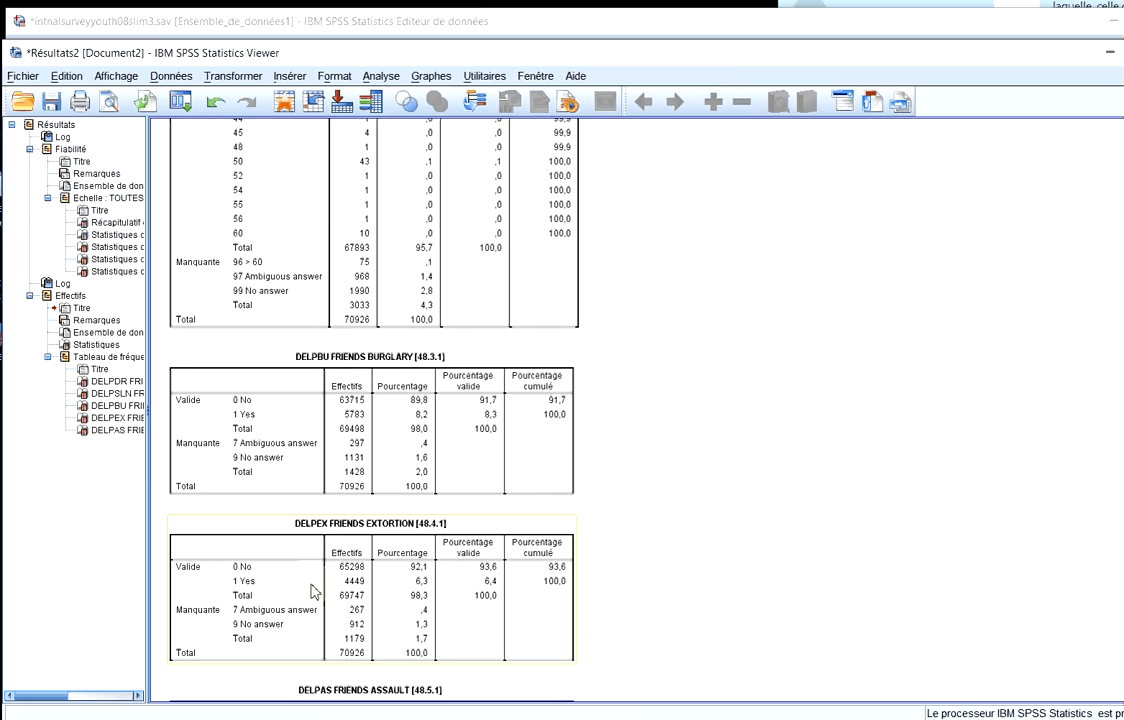
scroll(351, 600, "down", 3)
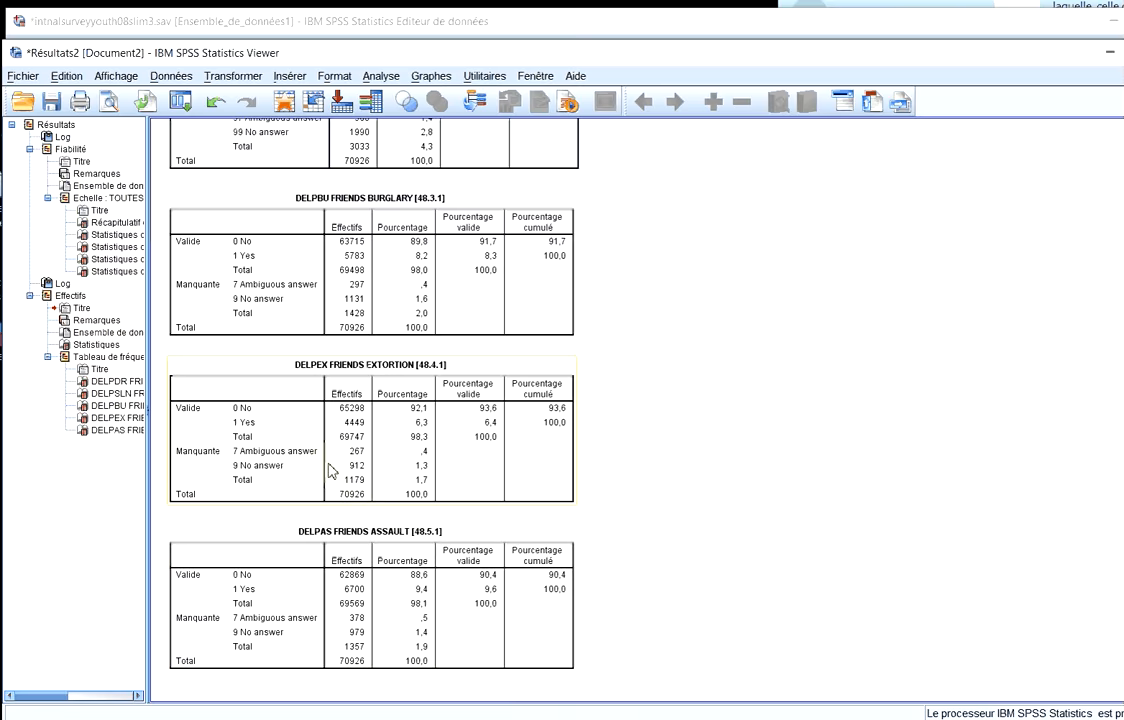
scroll(340, 516, "up", 9)
scroll(333, 517, "up", 6)
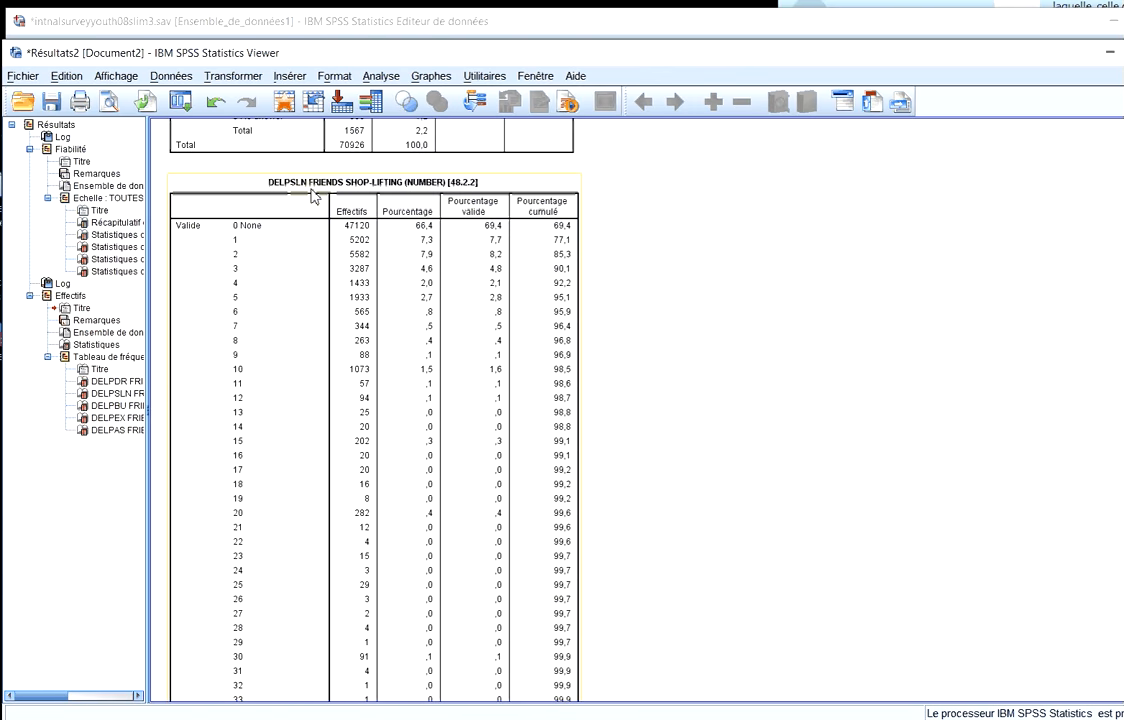
Rerun the reliability analysis without the FRIENDS SHOP-LIFTING item and examine the item, item-total and scale statistics
left_click(378, 80)
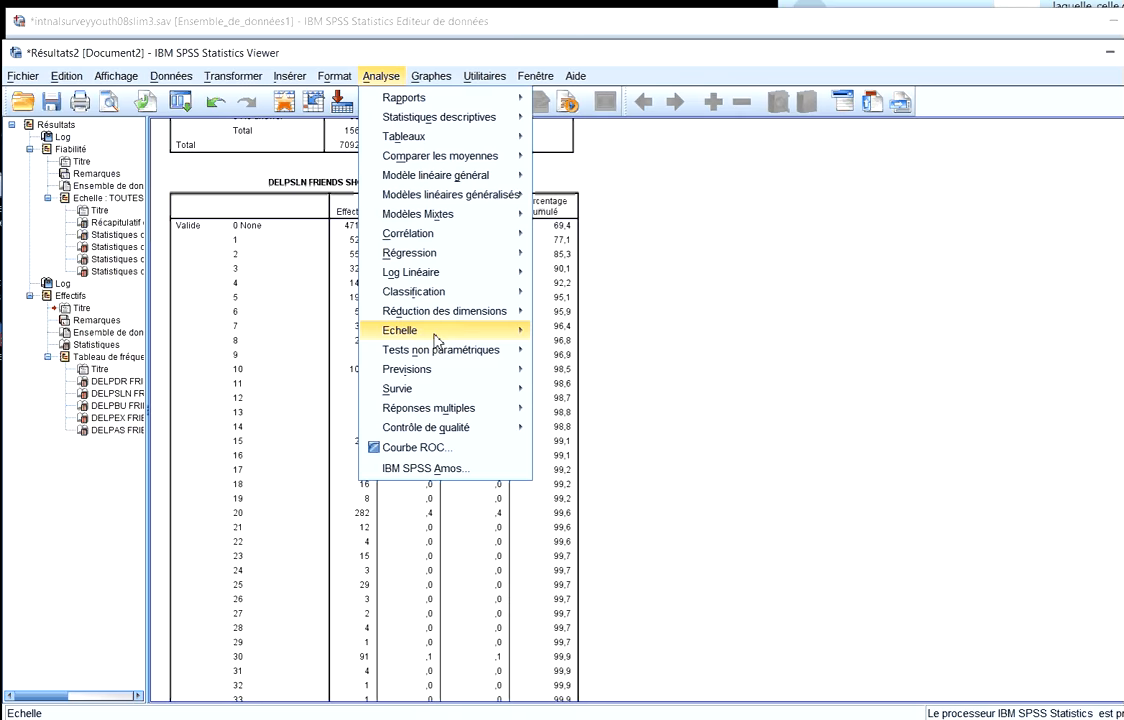
mouse_move(507, 330)
left_click(614, 333)
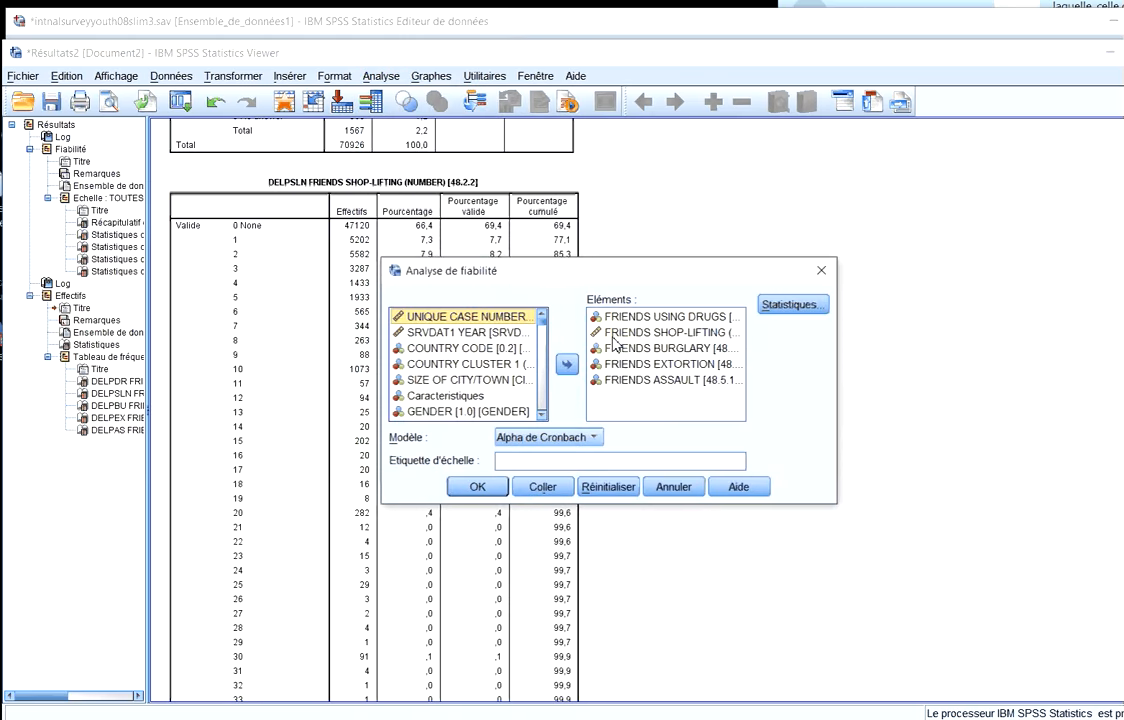
left_click(568, 368)
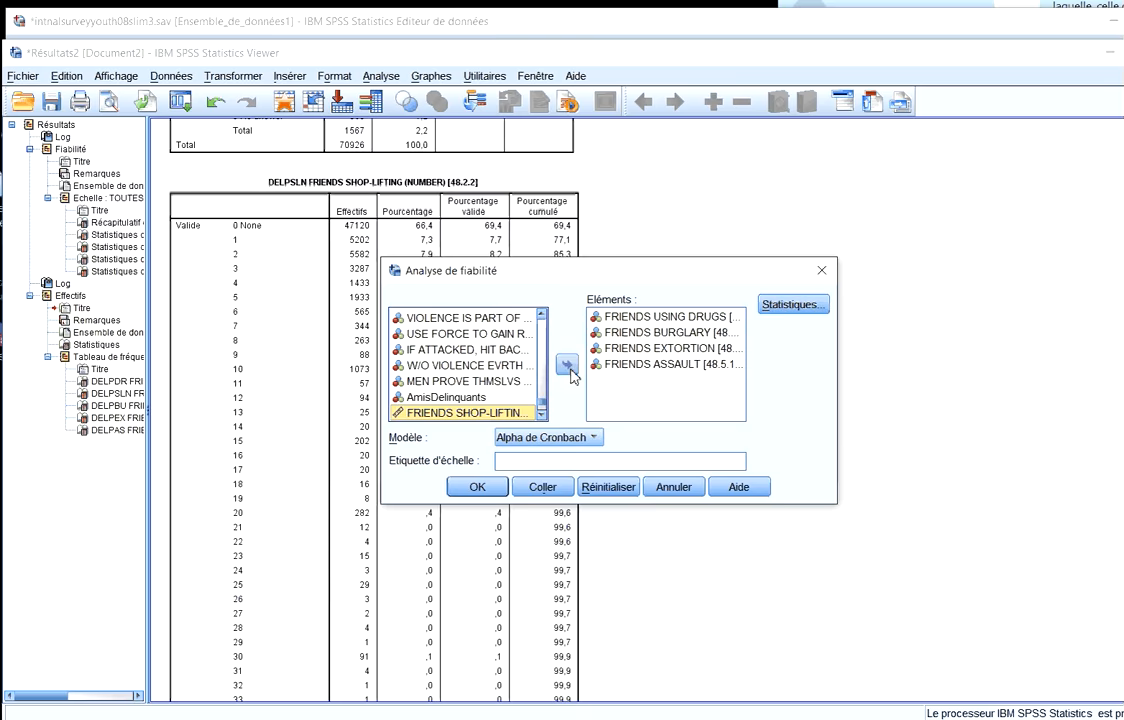
left_click(489, 490)
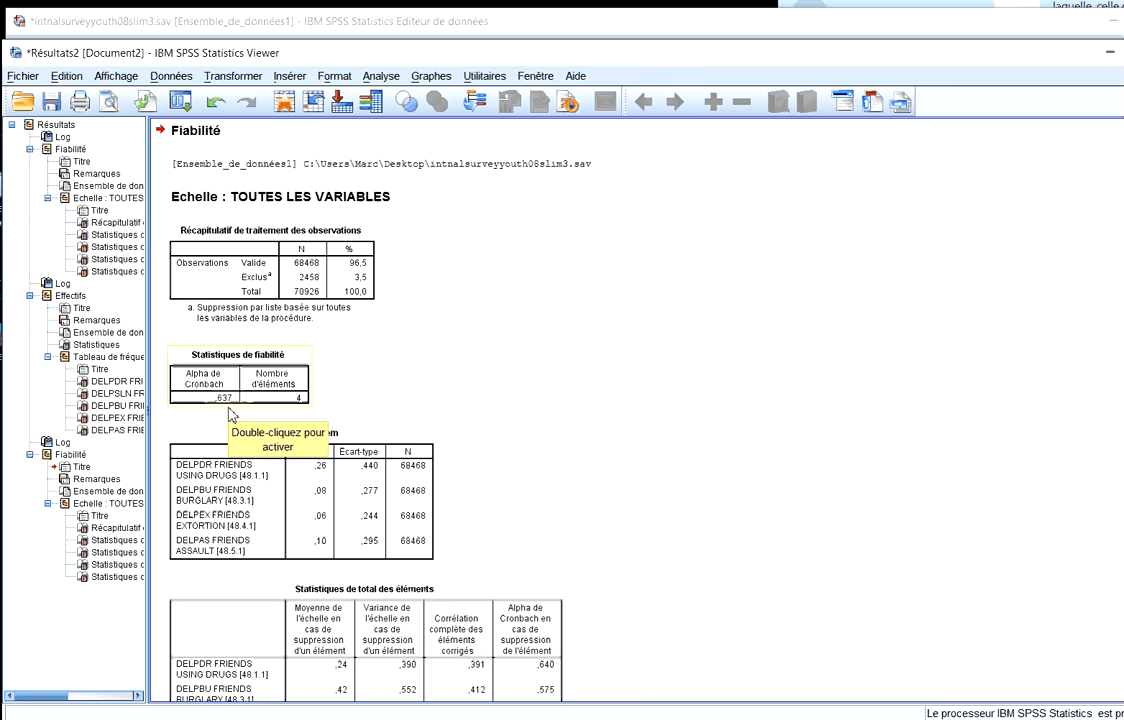
scroll(230, 413, "down", 3)
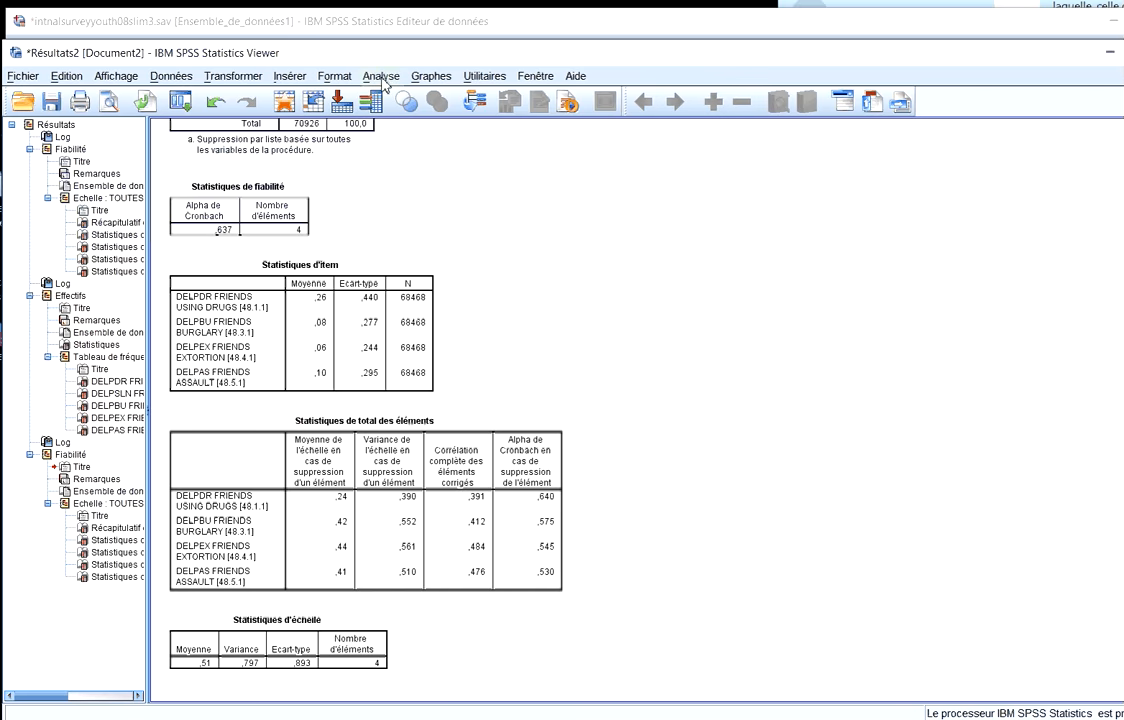
Start computing a new variable (Calculer la variable) with amidelin as the target variable
left_click(234, 80)
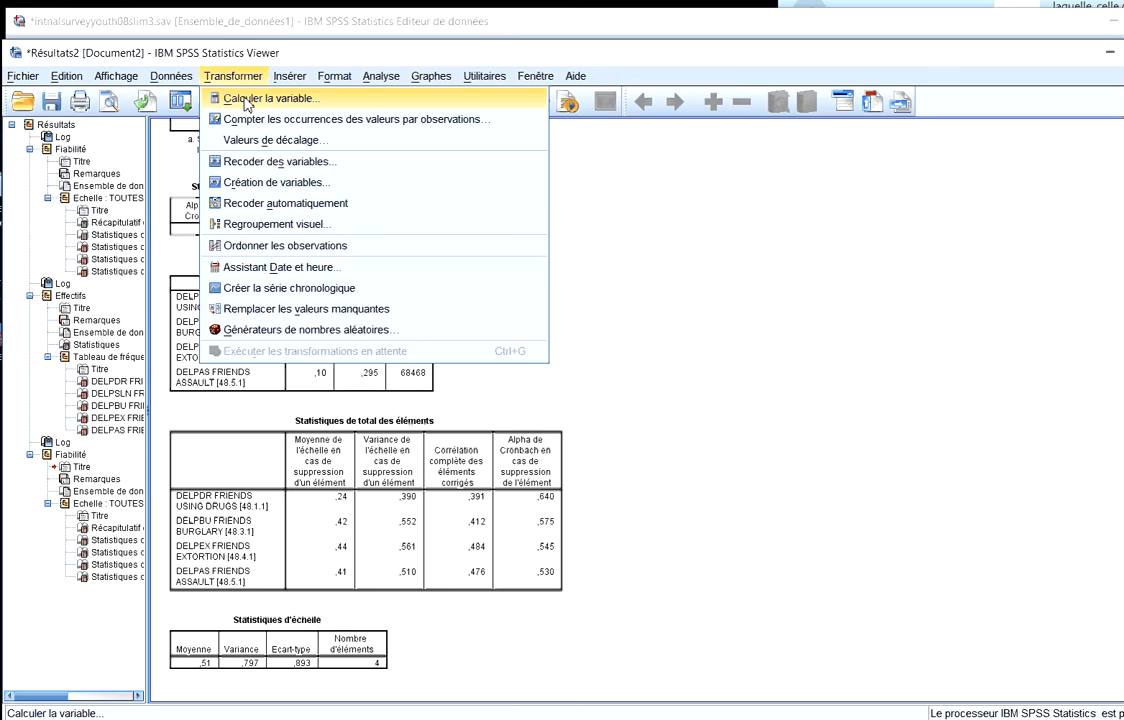
left_click(246, 101)
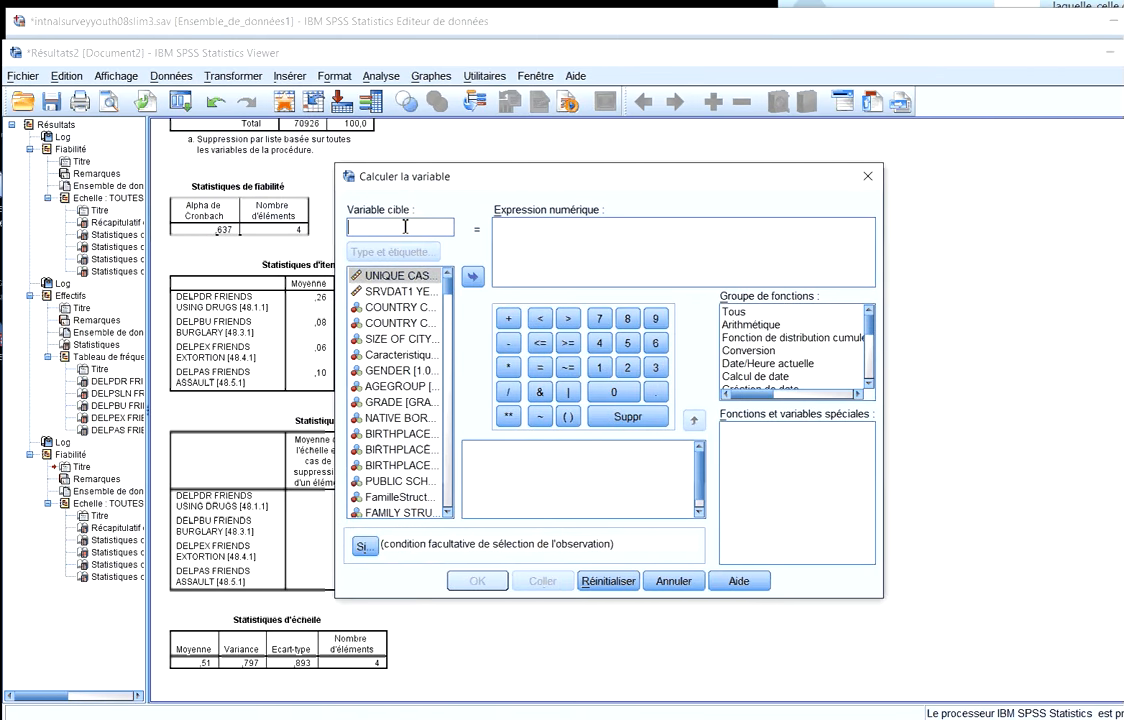
type("amide")
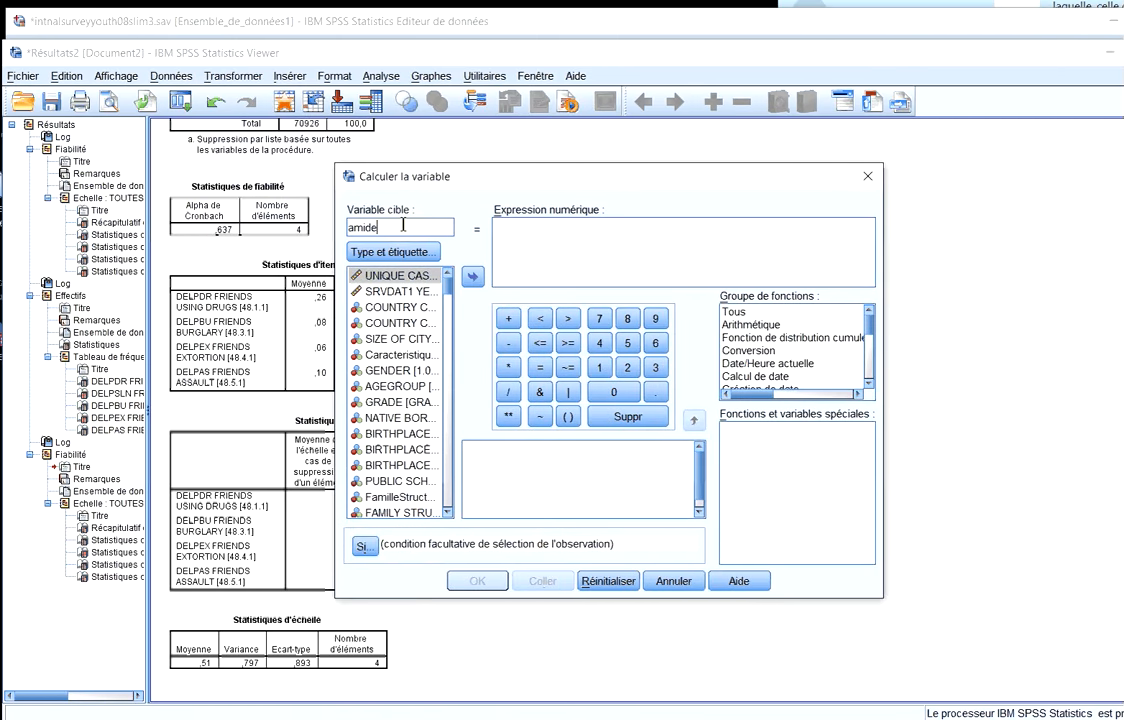
key("BackSpace")
key("BackSpace")
type("delin")
left_click(524, 228)
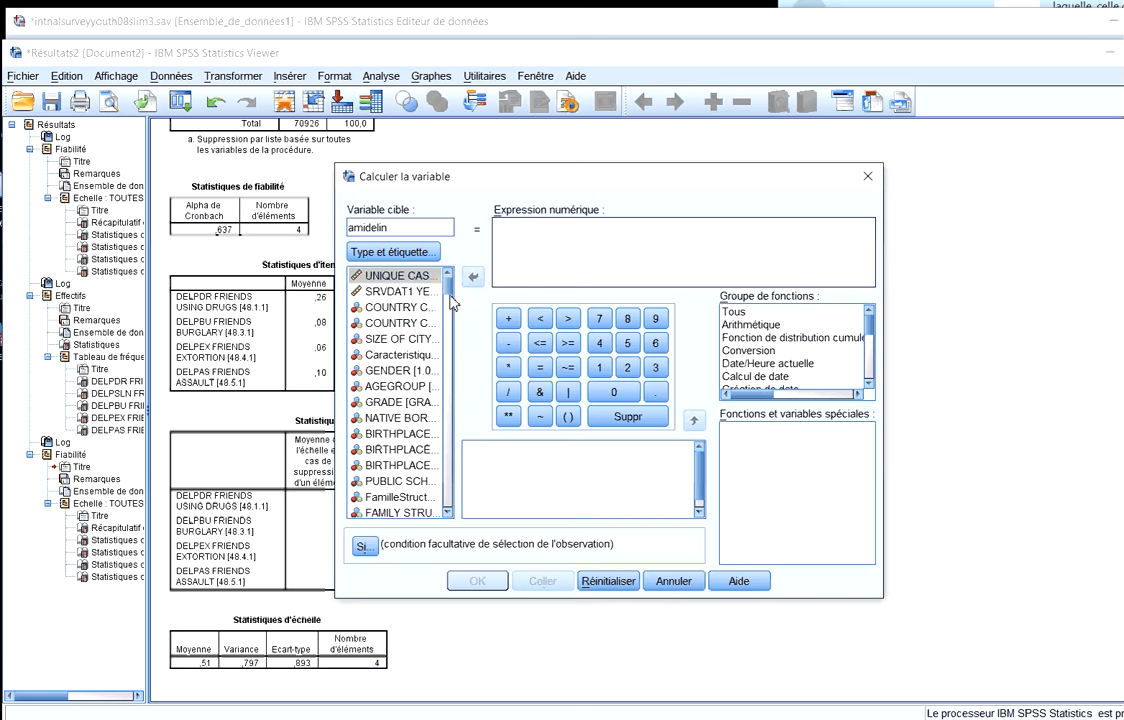
Begin amidelin's numeric expression by adding FRIENDS USING DRUGS and FRIENDS BURGLARY (DELPDR + DELPBU +)
scroll(398, 420, "down", 10)
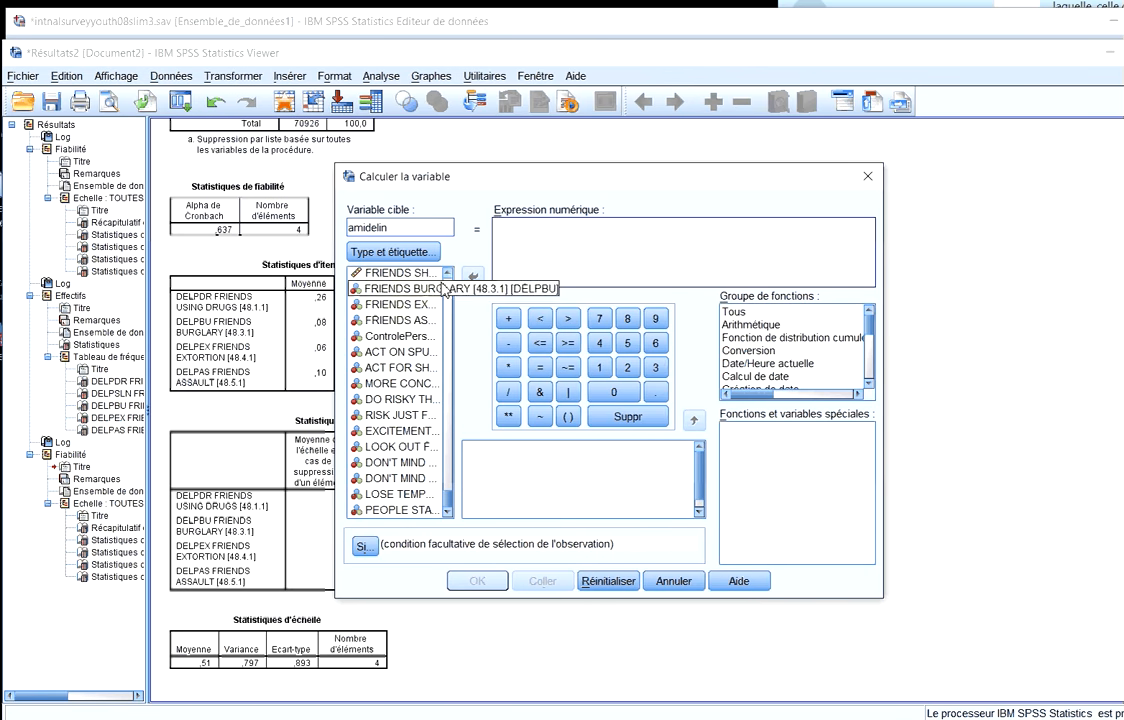
scroll(440, 290, "up", 2)
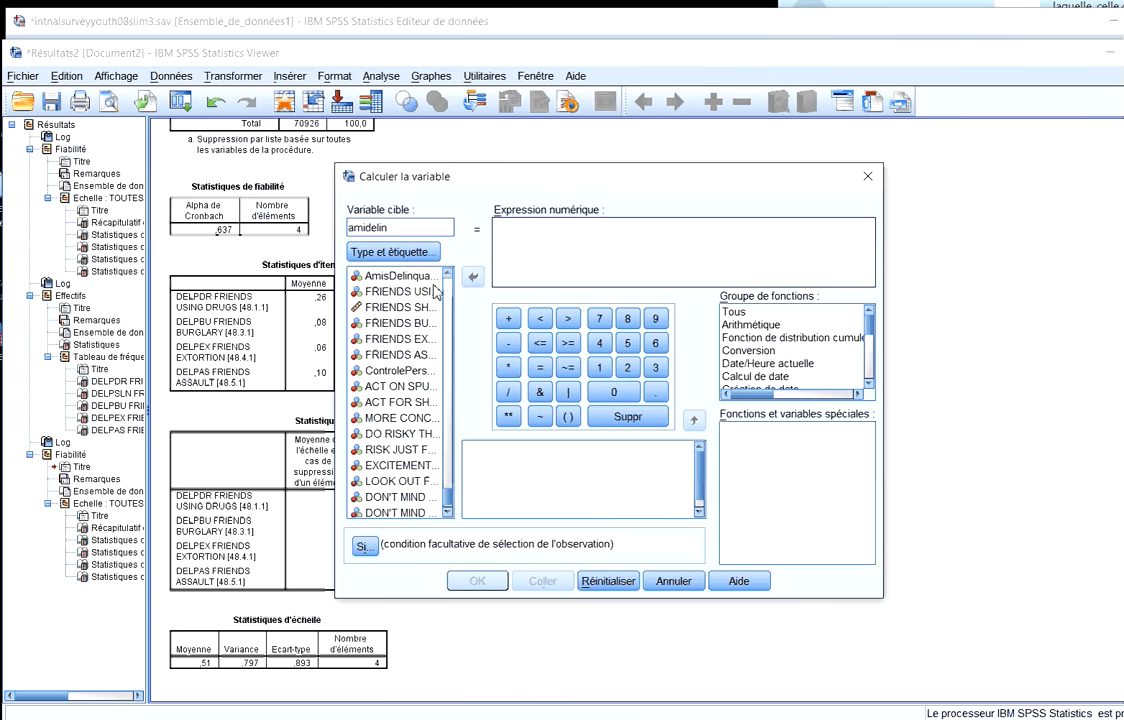
left_click(433, 291)
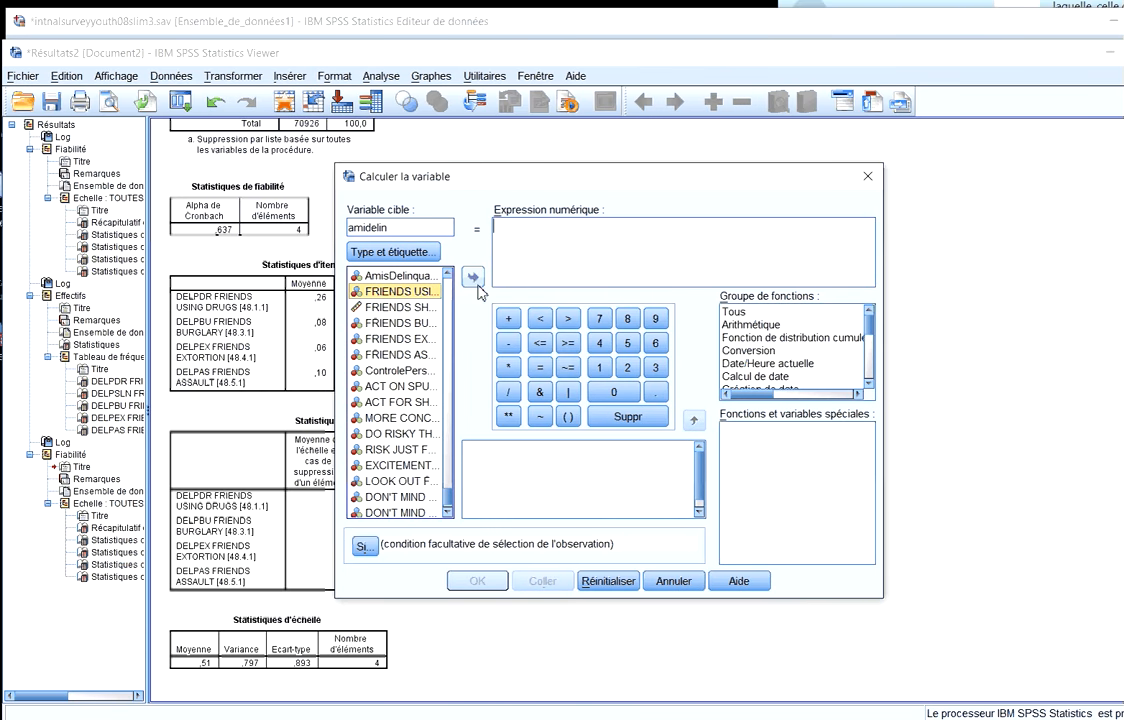
left_click(478, 288)
left_click(508, 318)
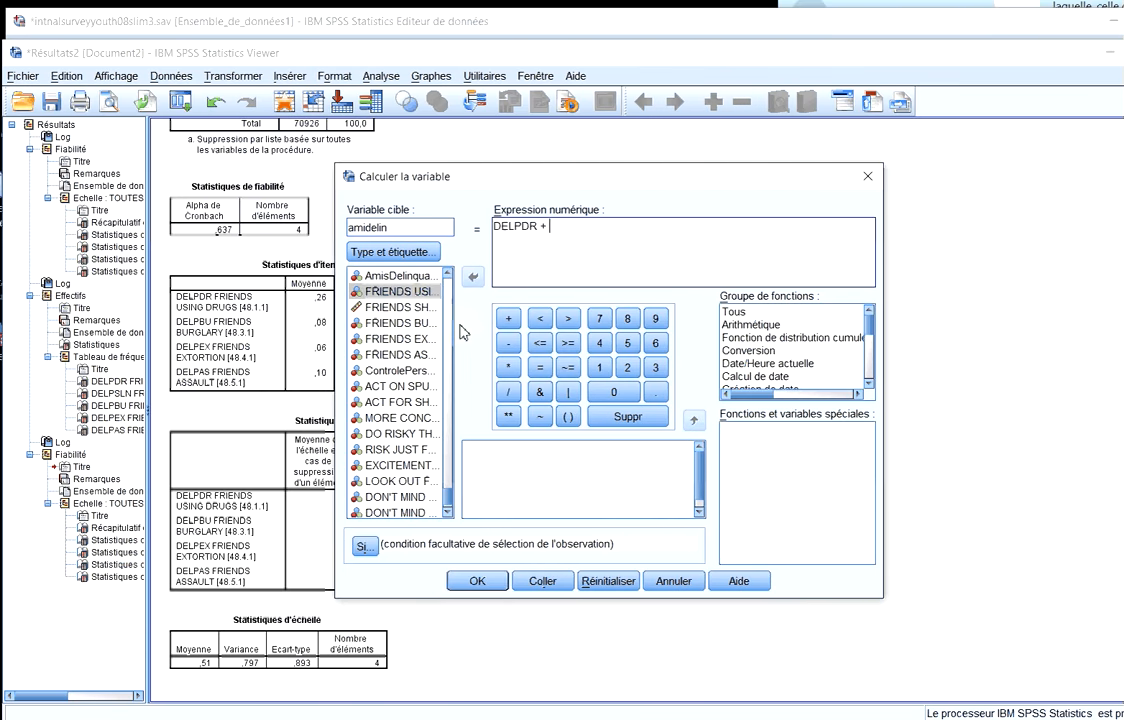
left_click(418, 323)
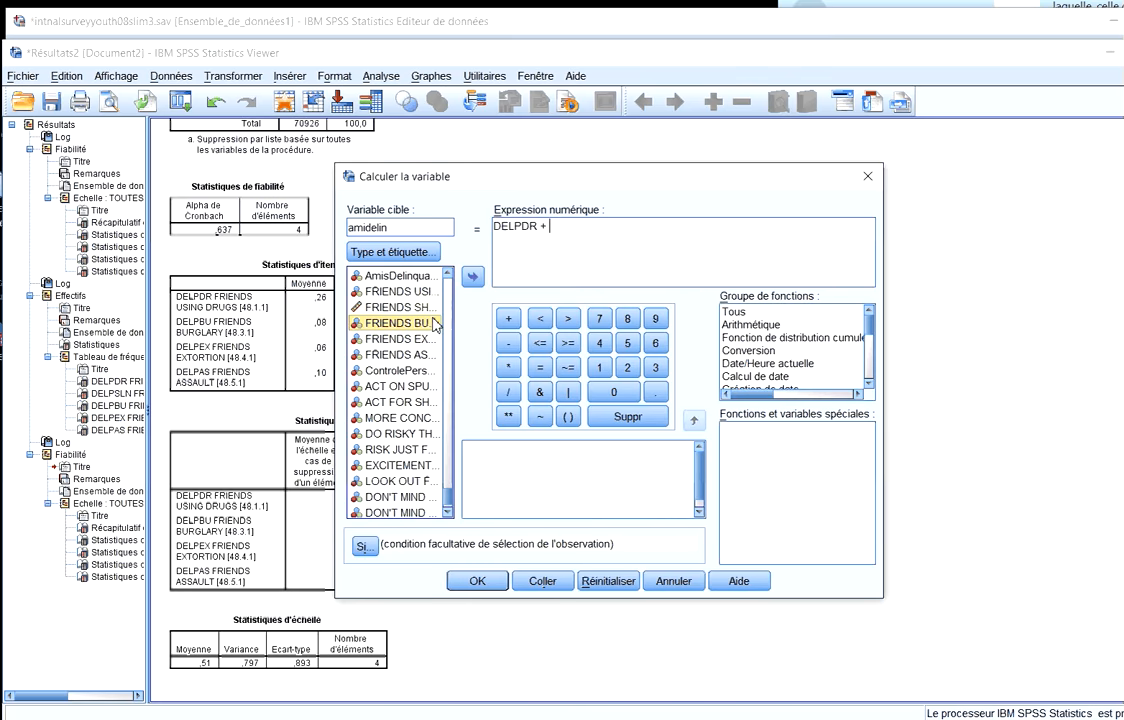
left_click(473, 276)
left_click(508, 318)
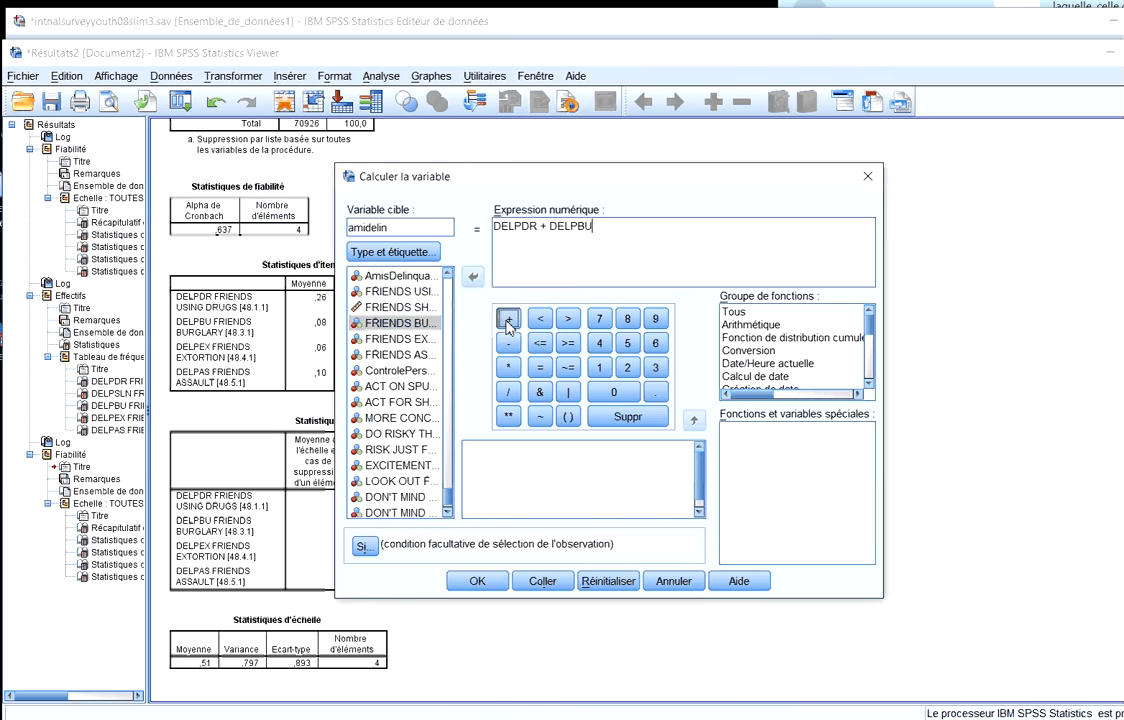
Complete the sum with DELPEX + DELPAS and compute the amidelin variable
left_click(415, 339)
left_click(474, 280)
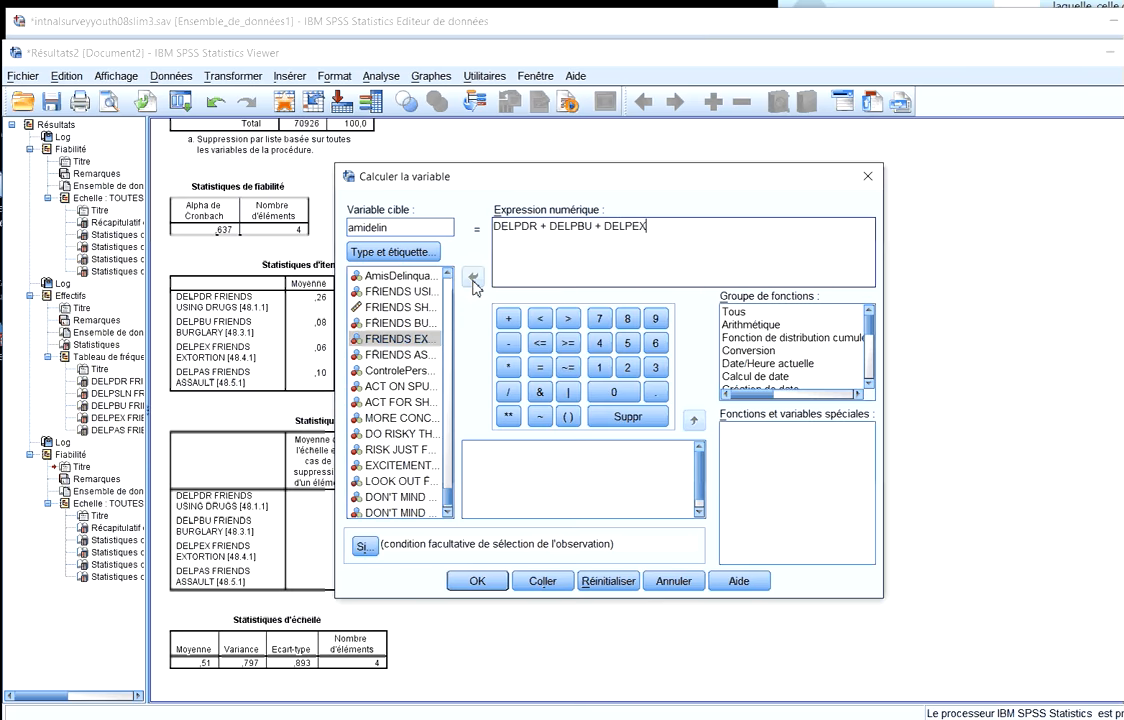
left_click(508, 318)
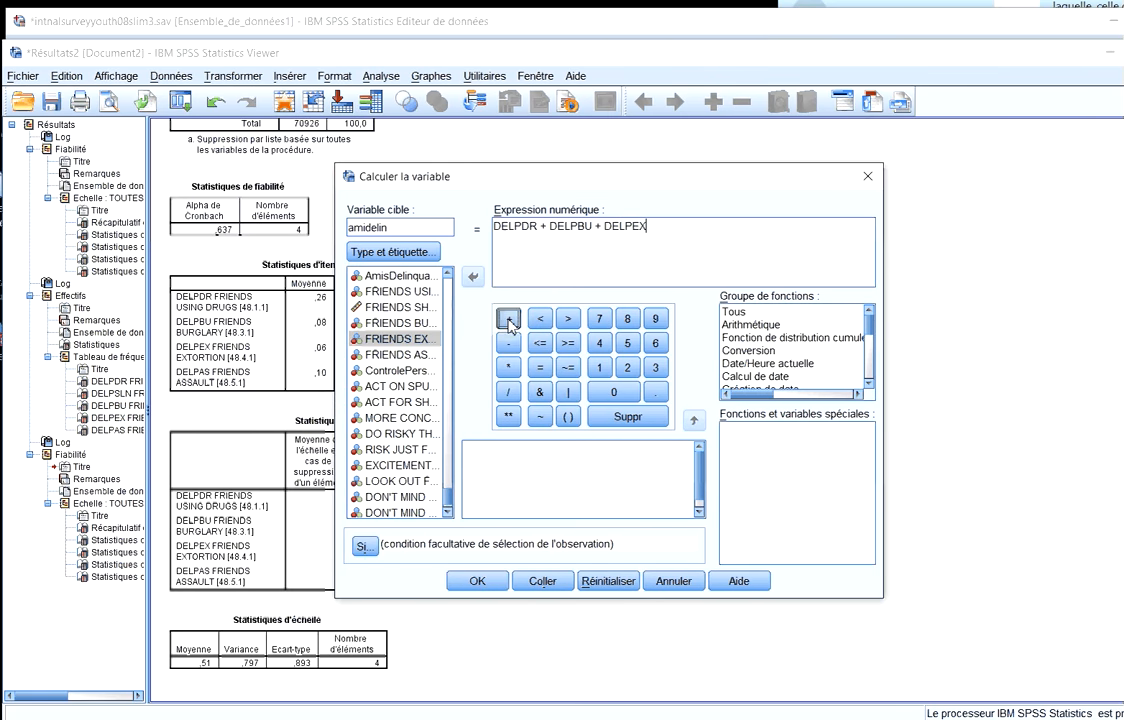
left_click(415, 355)
left_click(474, 281)
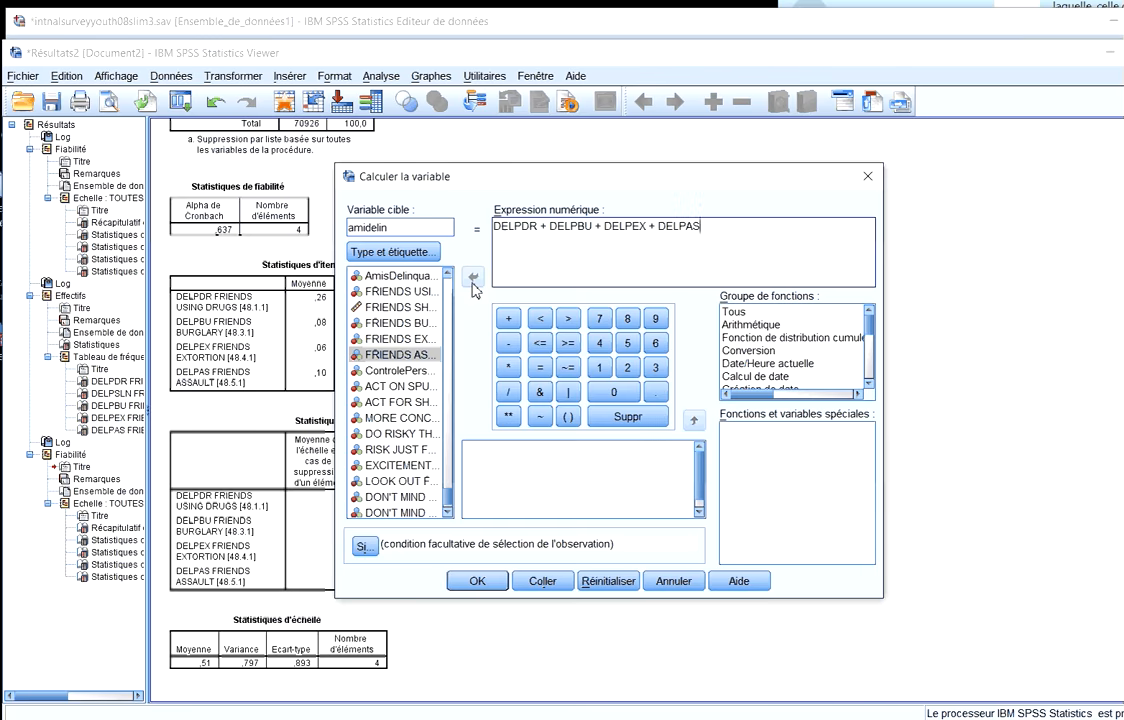
left_click(498, 588)
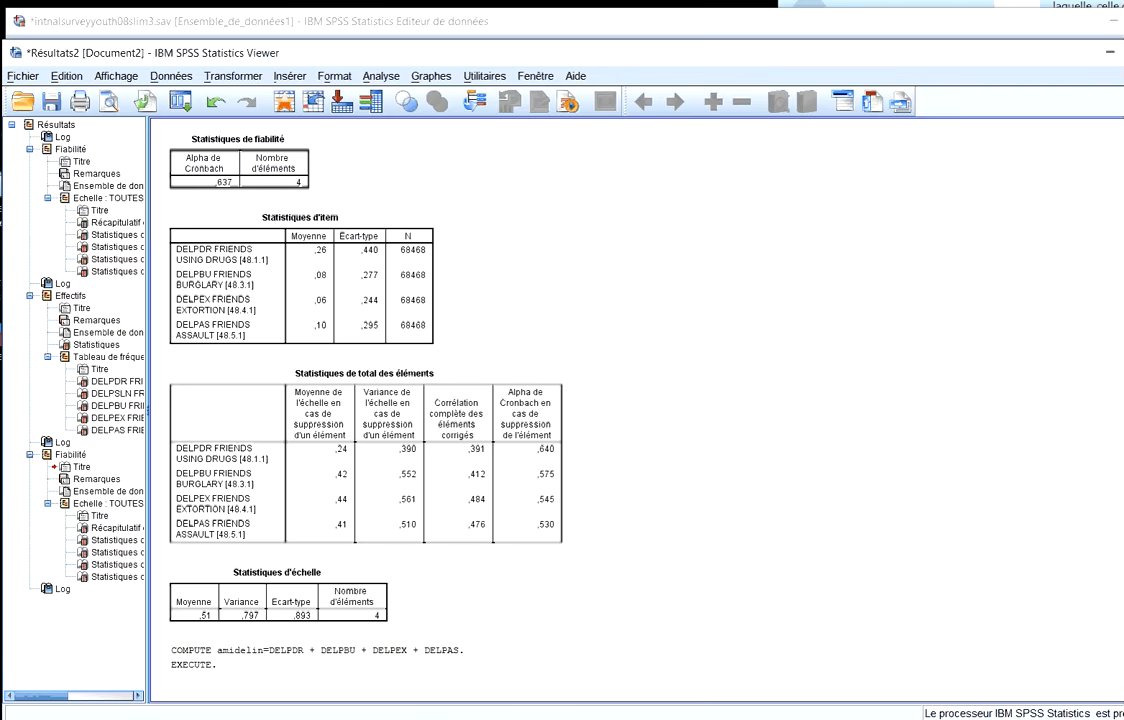
Produce a frequency table (Effectifs) for the new amidelin variable only, replacing the five FRIENDS variables in the analysis
left_click(455, 632)
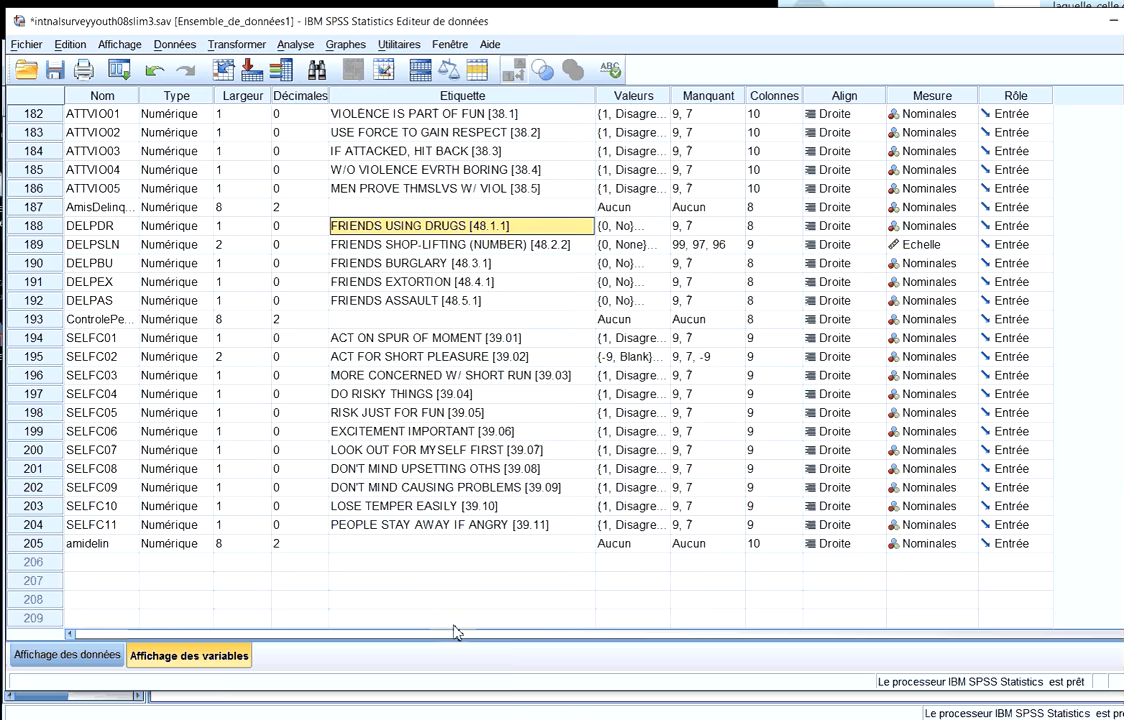
left_click(92, 543)
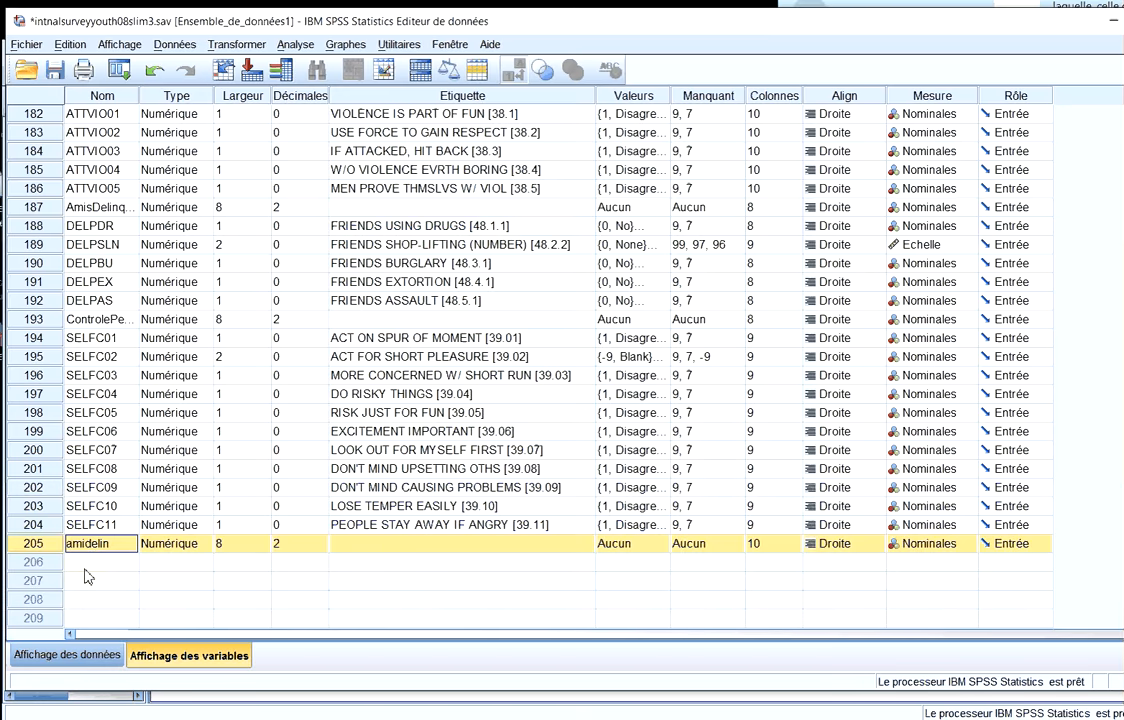
left_click(295, 44)
mouse_move(360, 86)
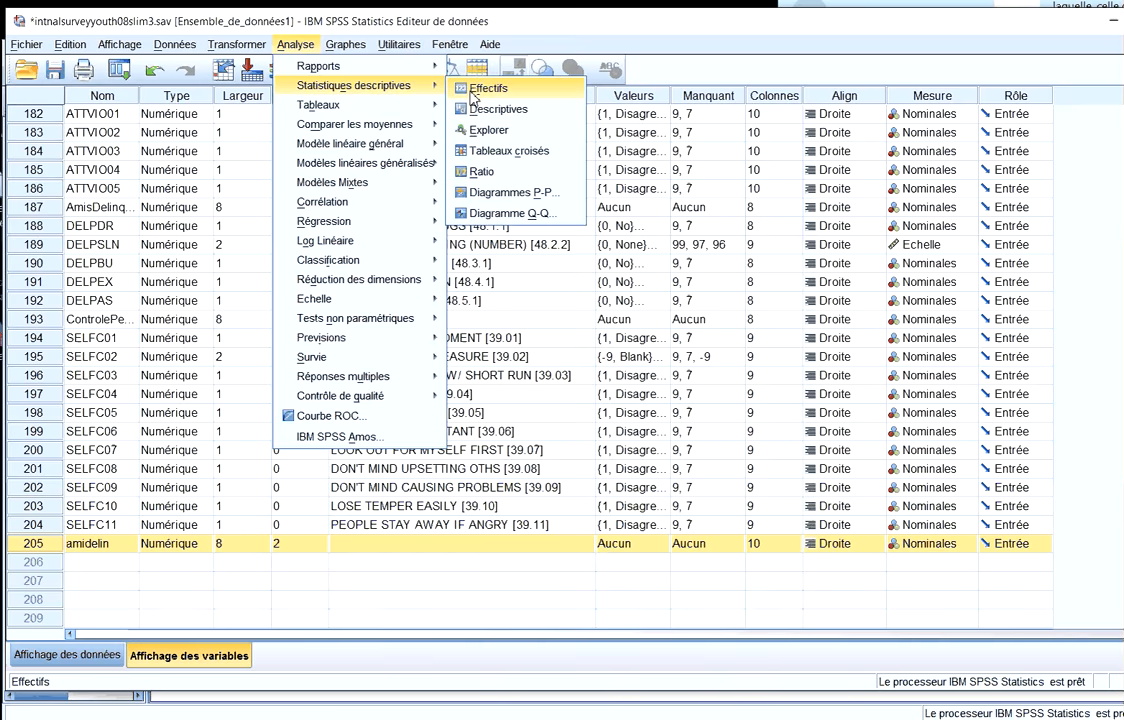
left_click(474, 92)
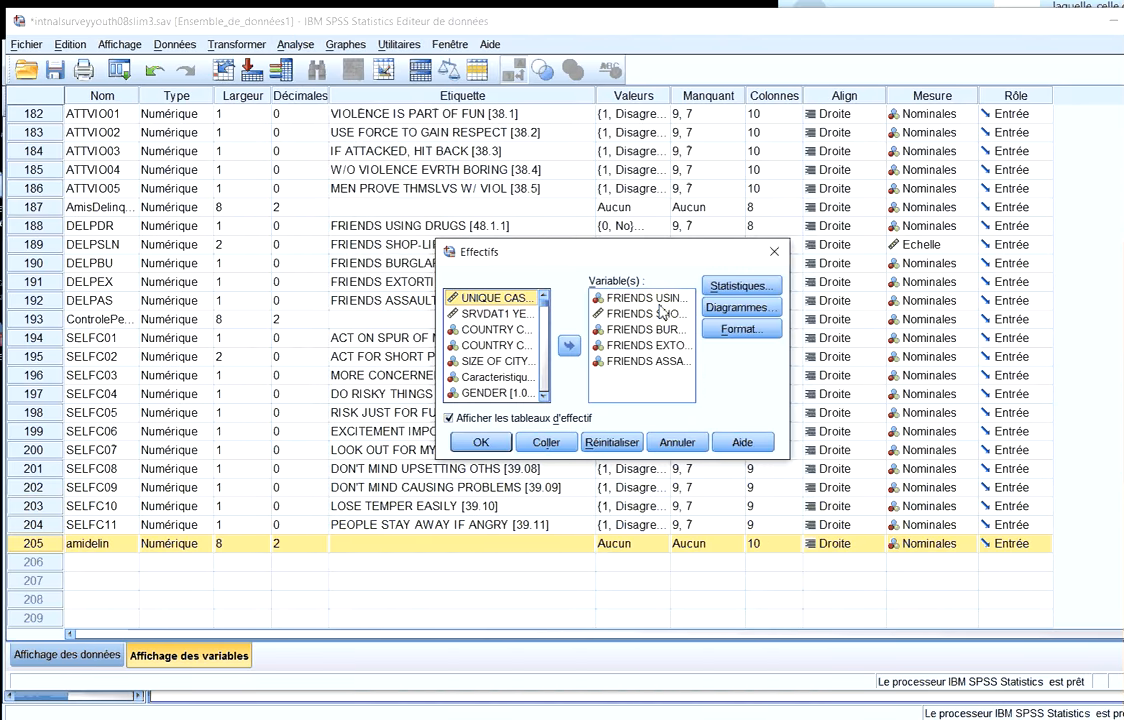
left_click_drag(645, 298, 655, 361)
left_click(567, 346)
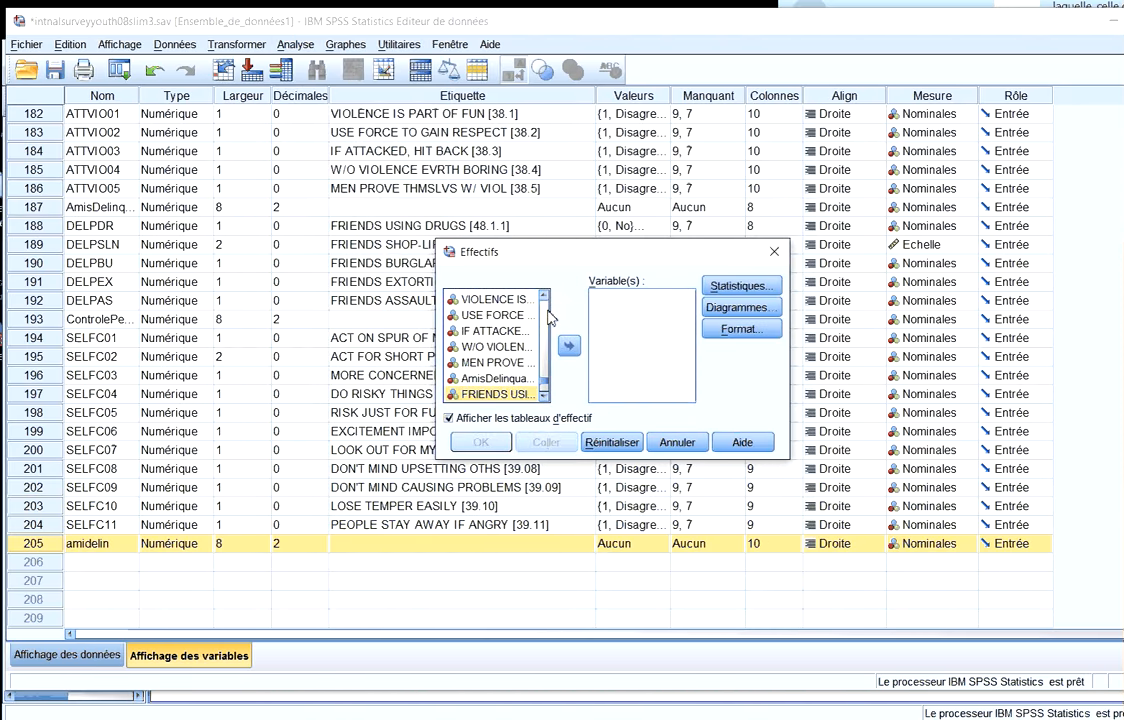
left_click_drag(544, 378, 546, 408)
left_click(482, 394)
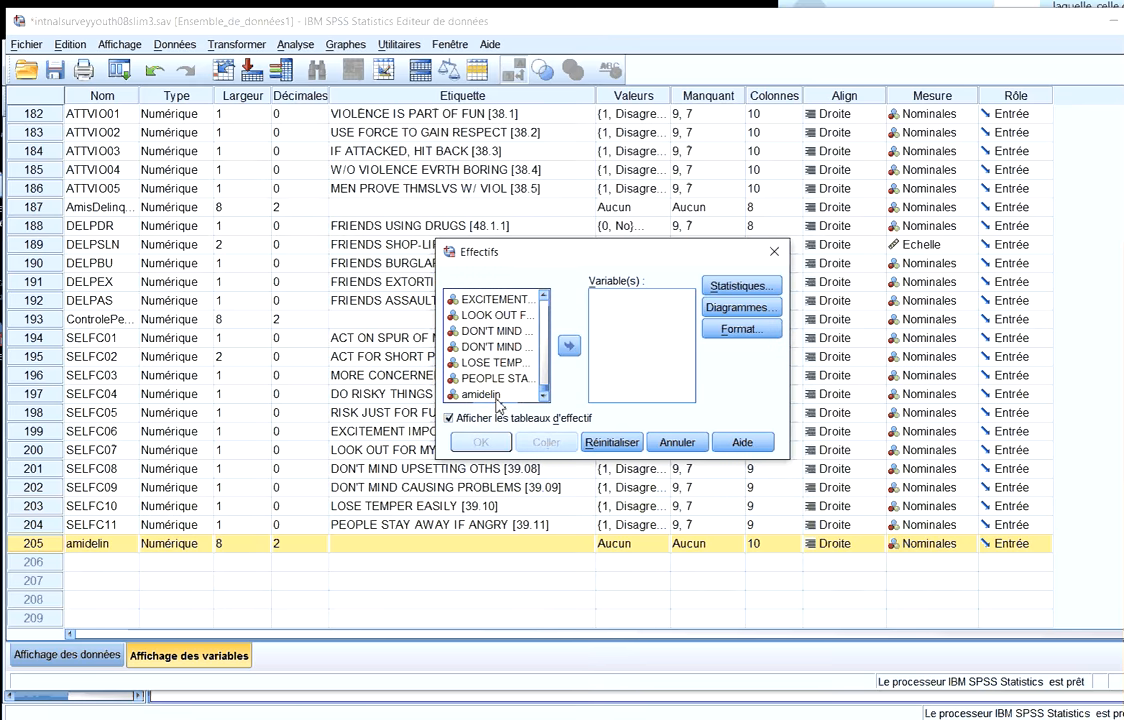
left_click(567, 346)
left_click(481, 442)
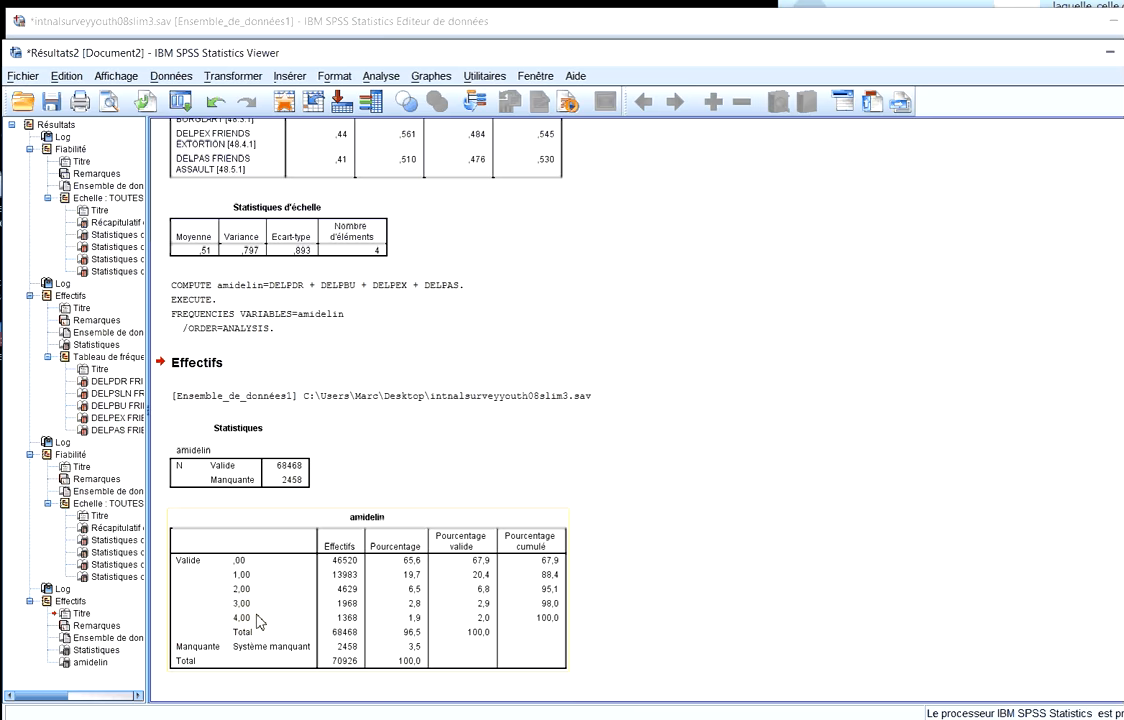
left_click(391, 79)
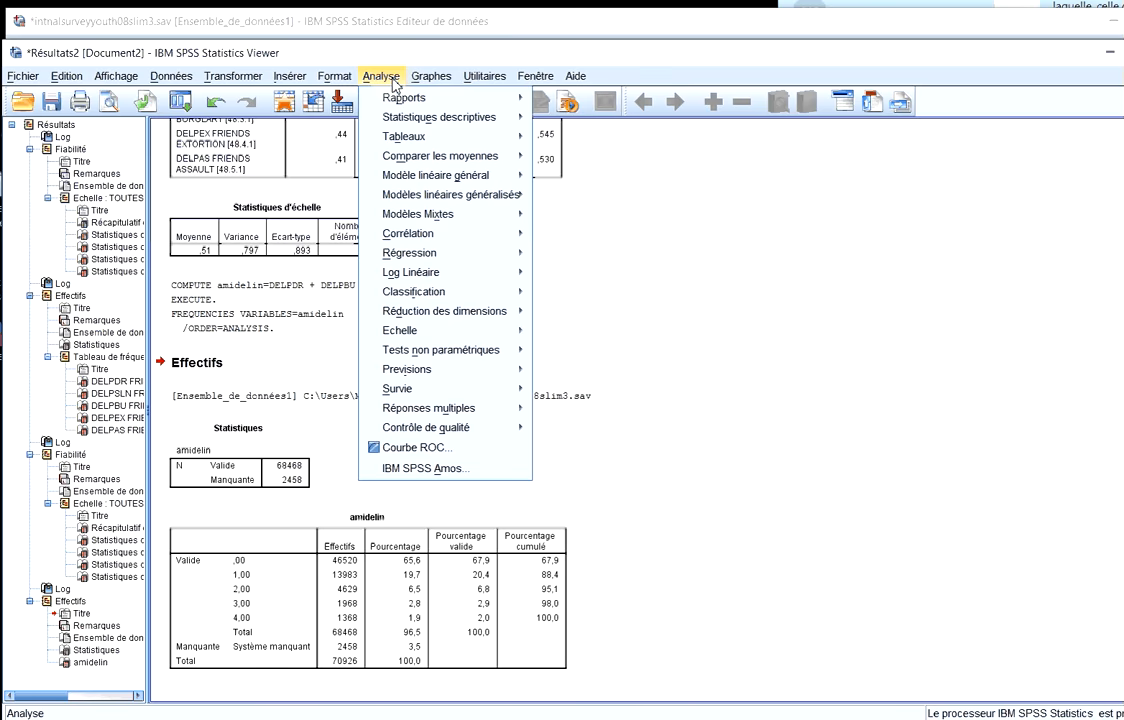
mouse_move(400, 330)
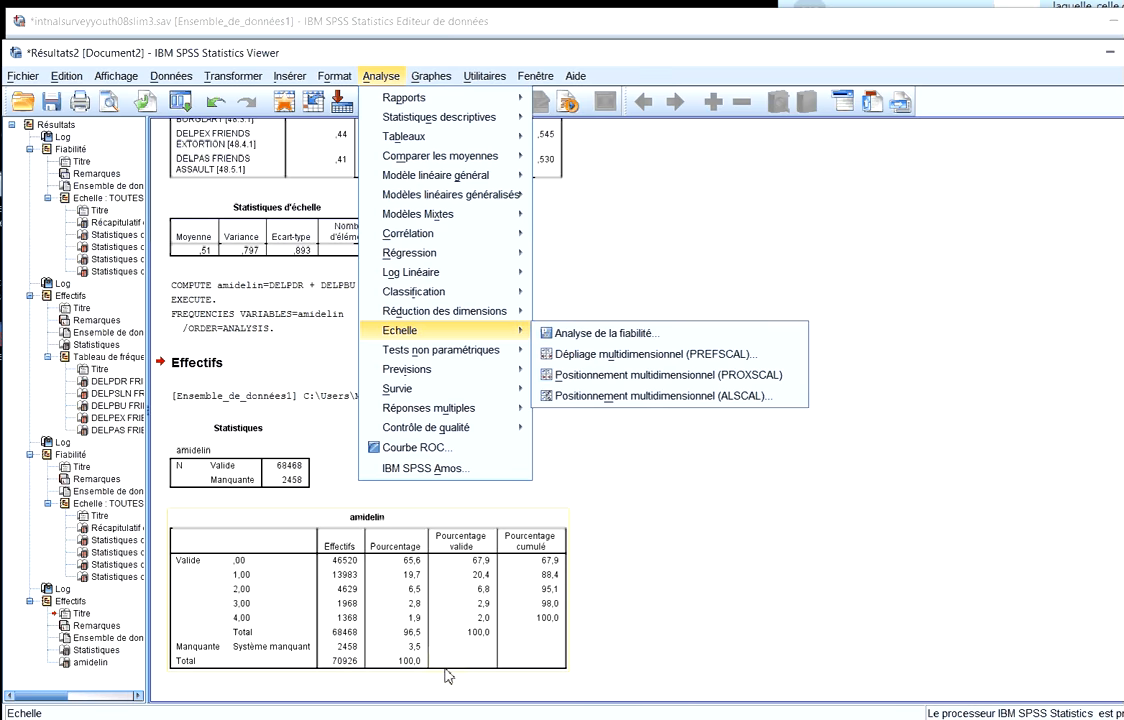
left_click(754, 537)
Highlight the SELFC01 to SELFC11 rows in the data editor and remove amidelin from the Effectifs analysis variables
left_click(355, 615)
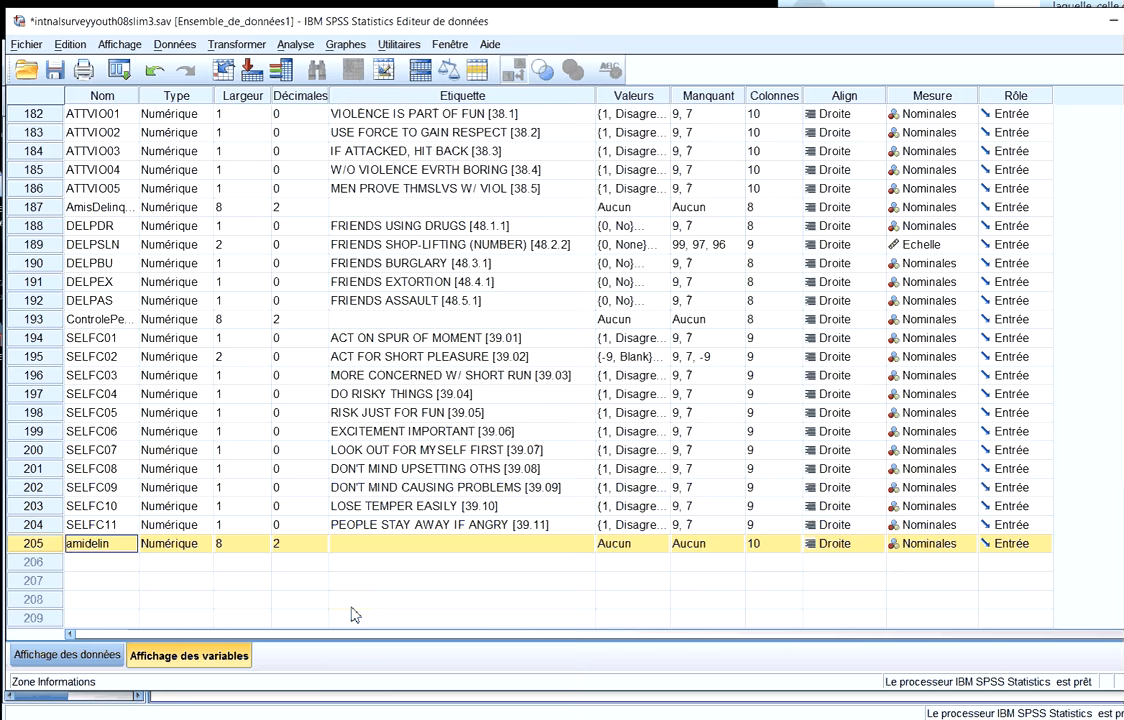
left_click_drag(35, 337, 30, 522)
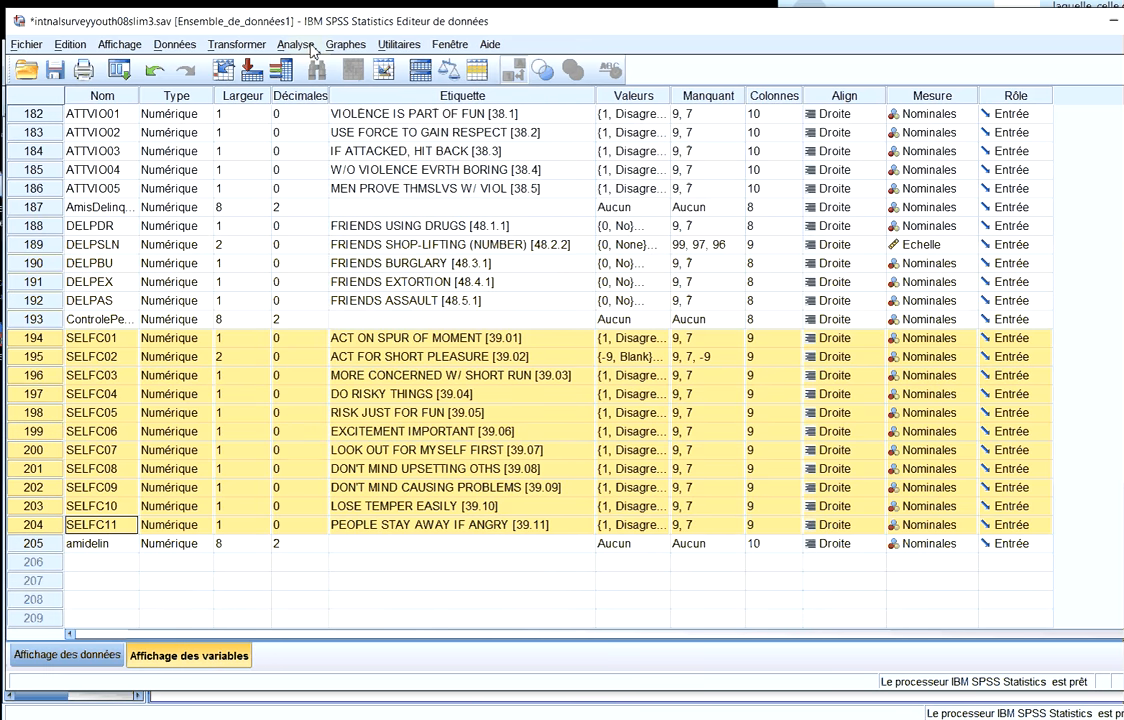
left_click(310, 46)
mouse_move(410, 85)
left_click(488, 89)
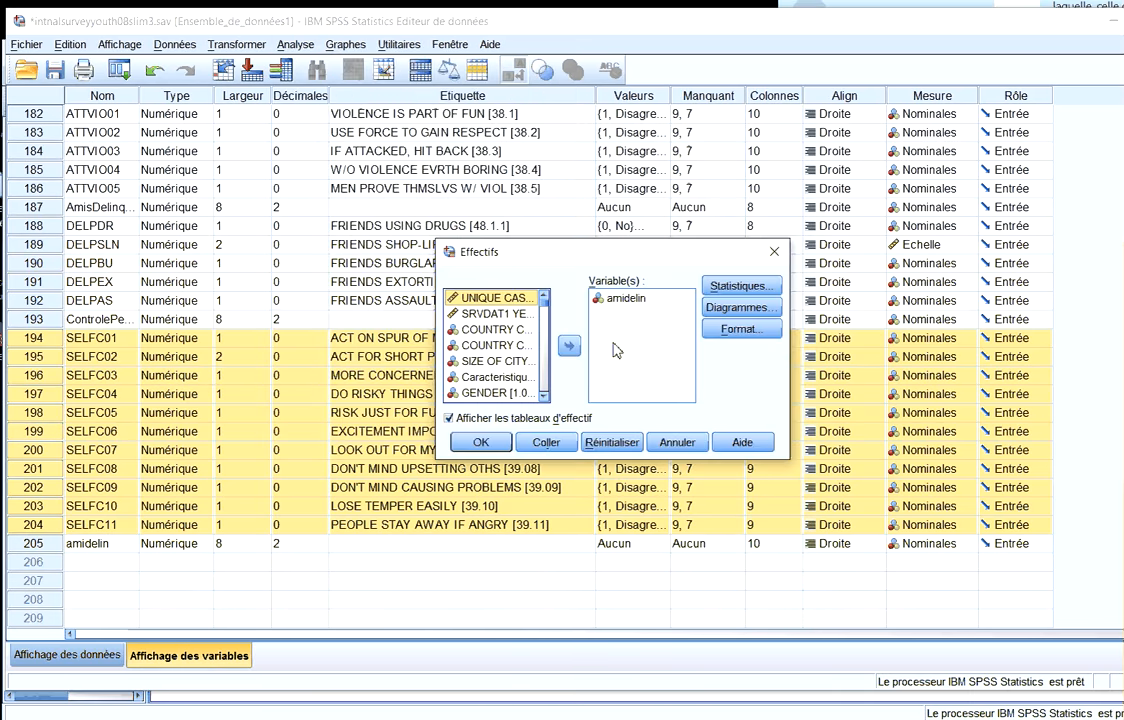
left_click(625, 298)
left_click(568, 346)
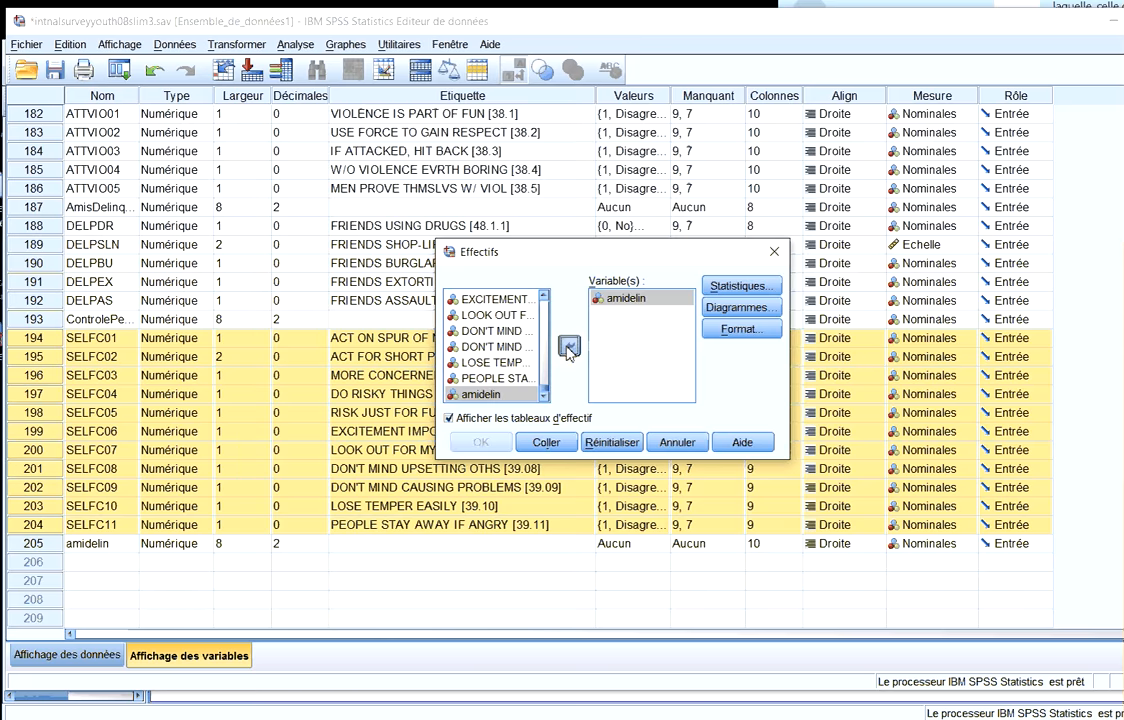
Produce frequency tables (Effectifs) for the eleven self-control items, from ACT ON SPUR OF MOMENT through PEOPLE STAY AWAY IF ANGRY
scroll(550, 333, "up", 2)
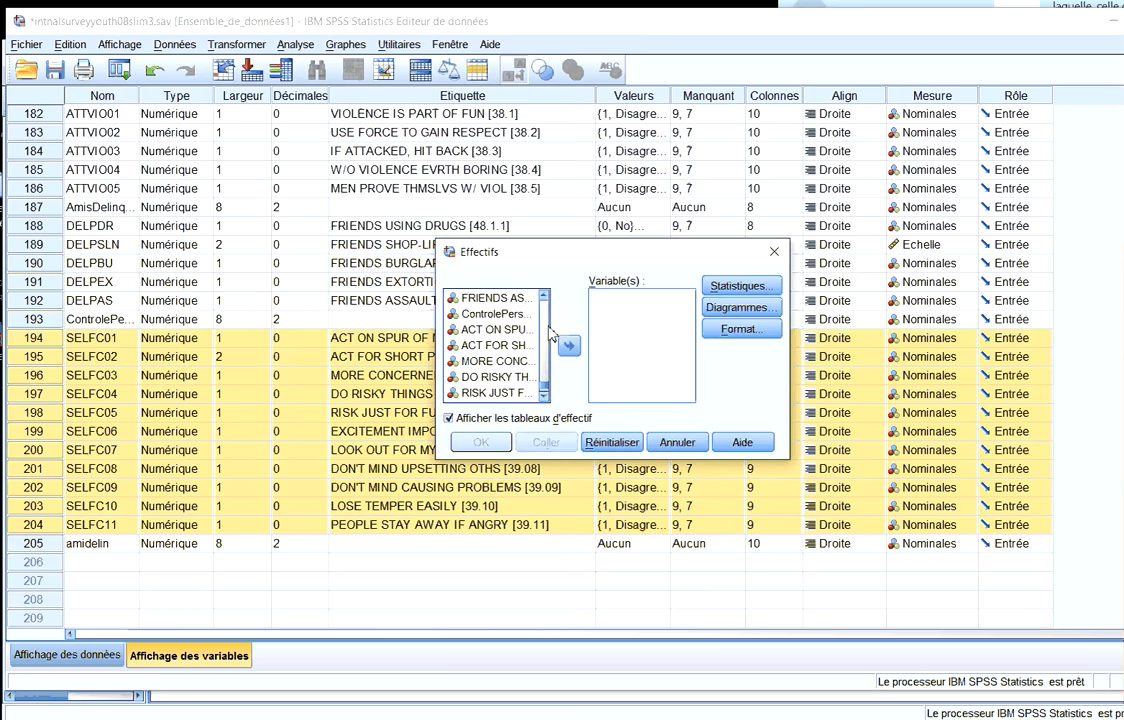
scroll(540, 334, "up", 2)
scroll(518, 337, "down", 2)
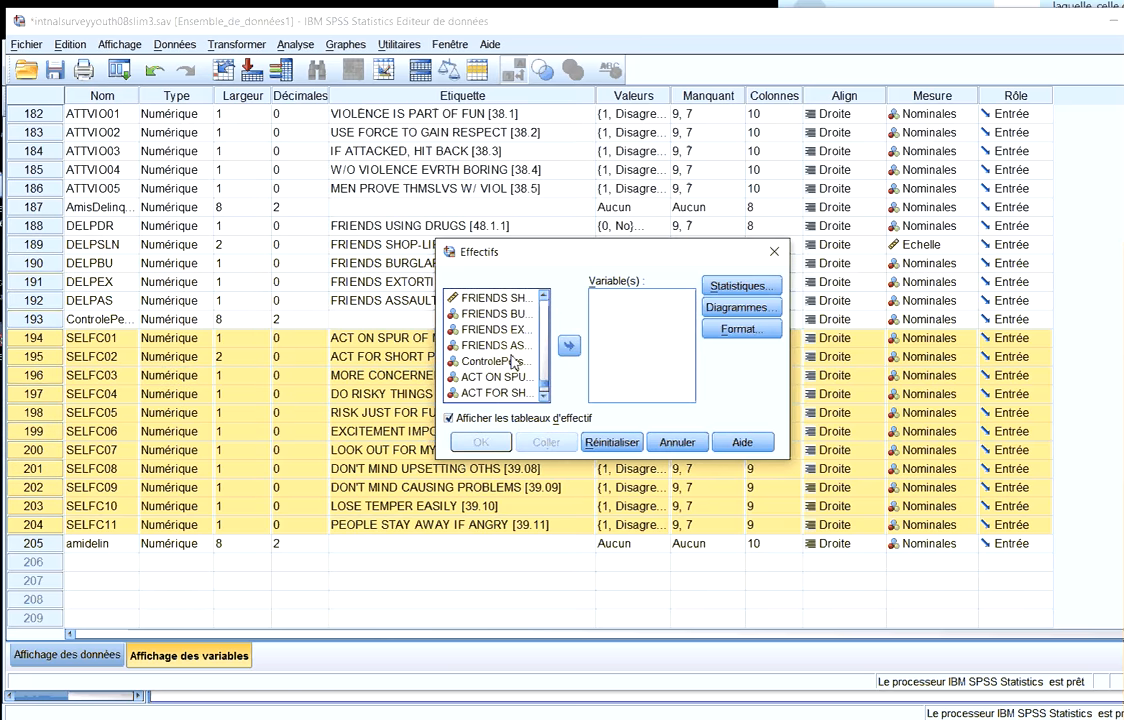
left_click(505, 330)
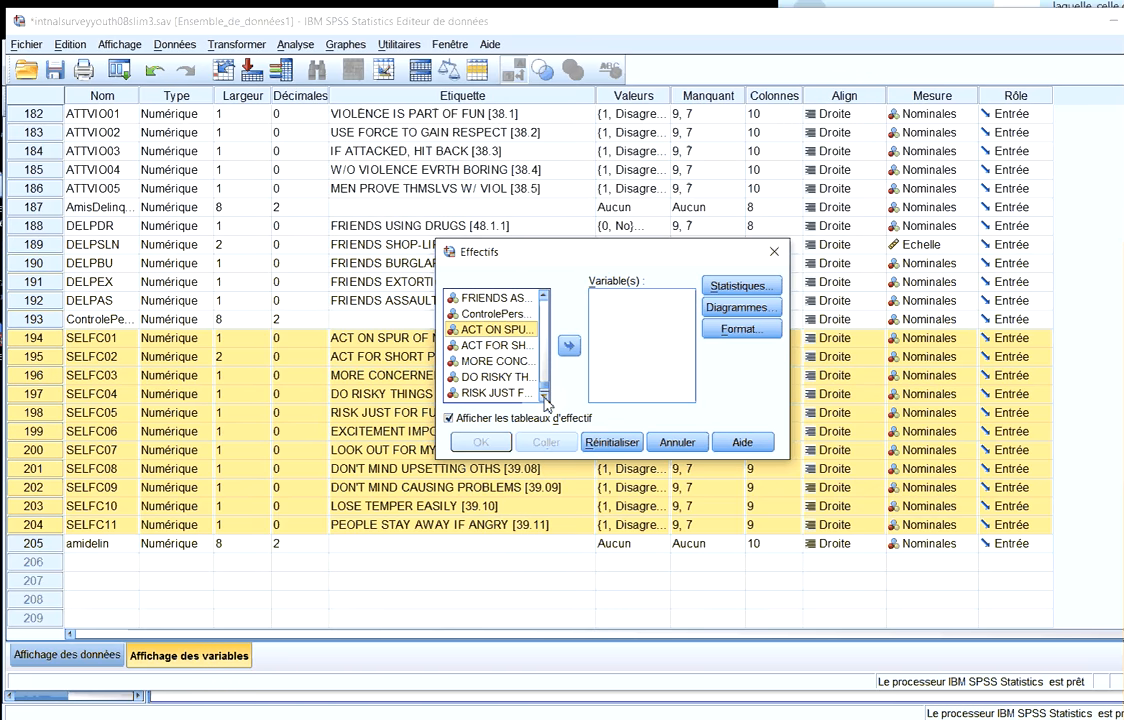
scroll(546, 399, "down", 3)
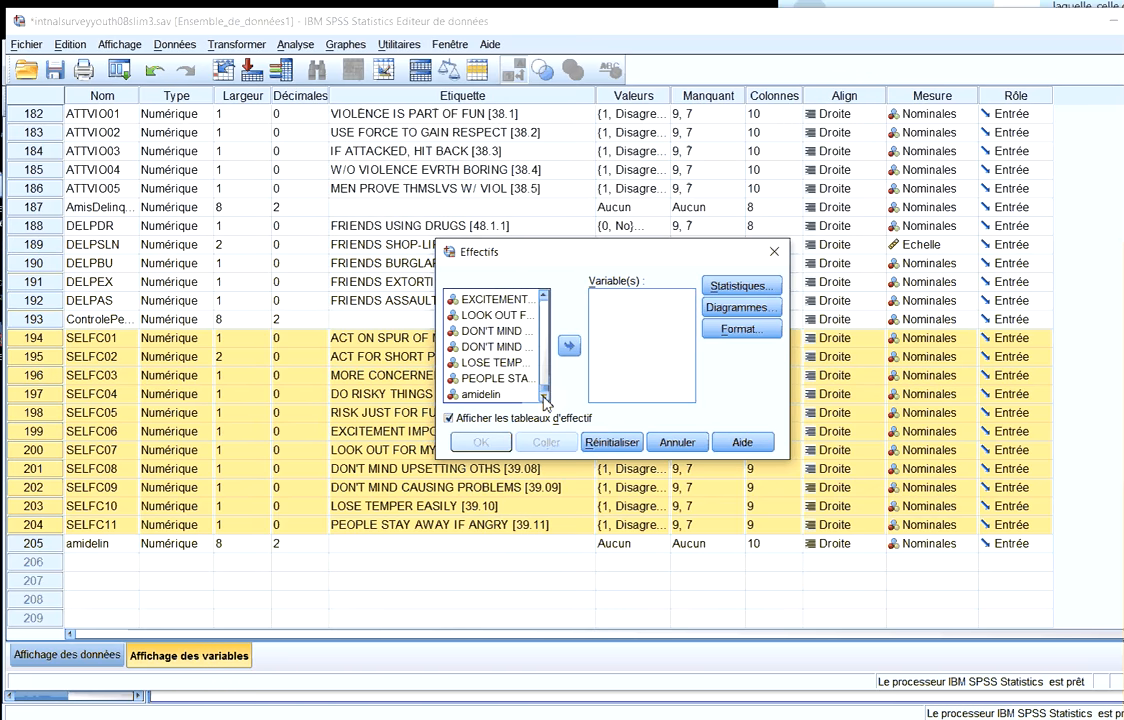
left_click(497, 378, "shift")
left_click(568, 345)
left_click(494, 444)
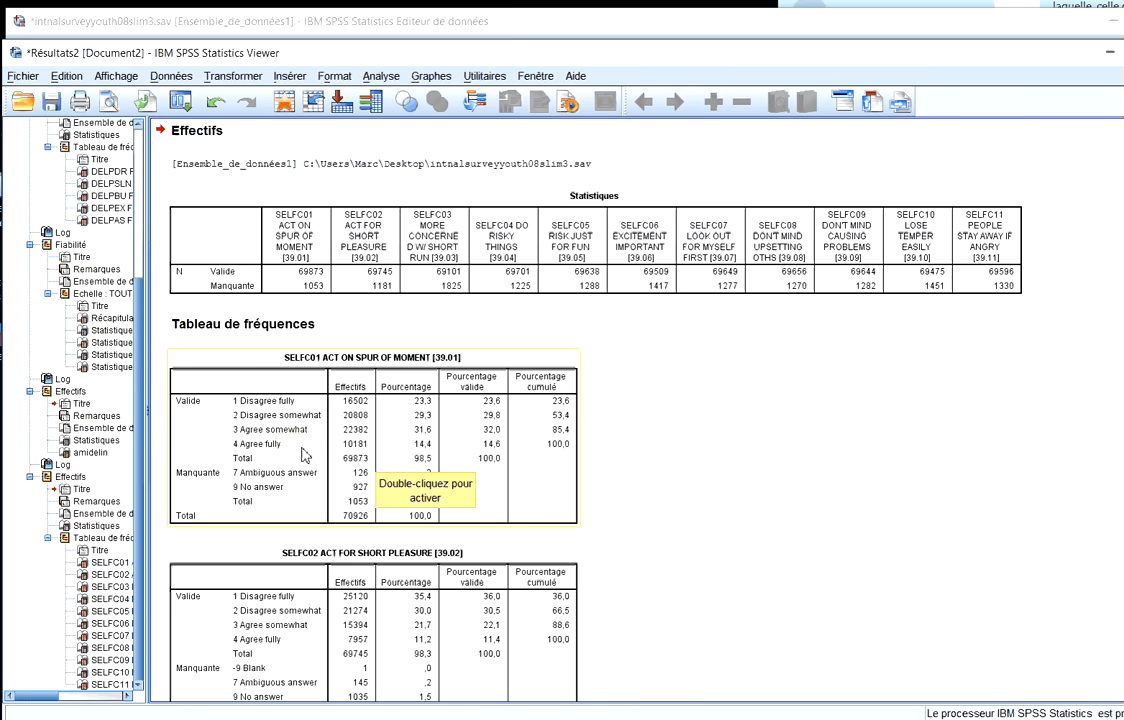
Examine the SELFC01 to SELFC11 frequency tables, checking the response categories and missing values of each item
scroll(304, 448, "down", 1)
scroll(304, 455, "down", 2)
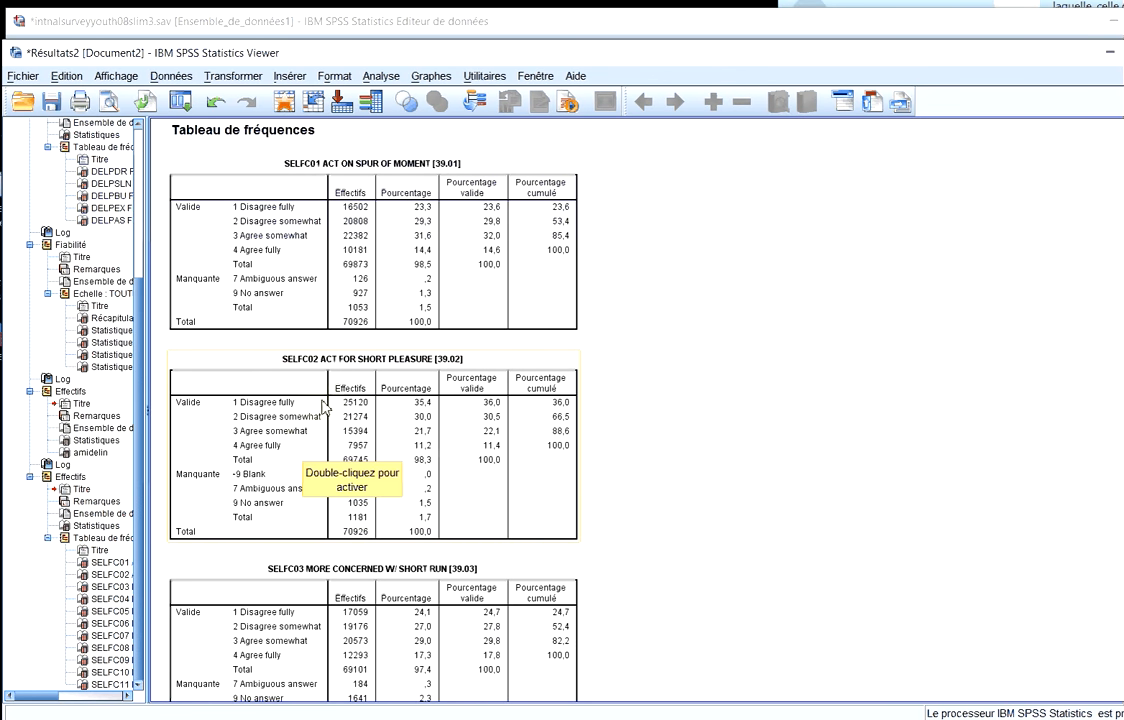
scroll(452, 444, "down", 1)
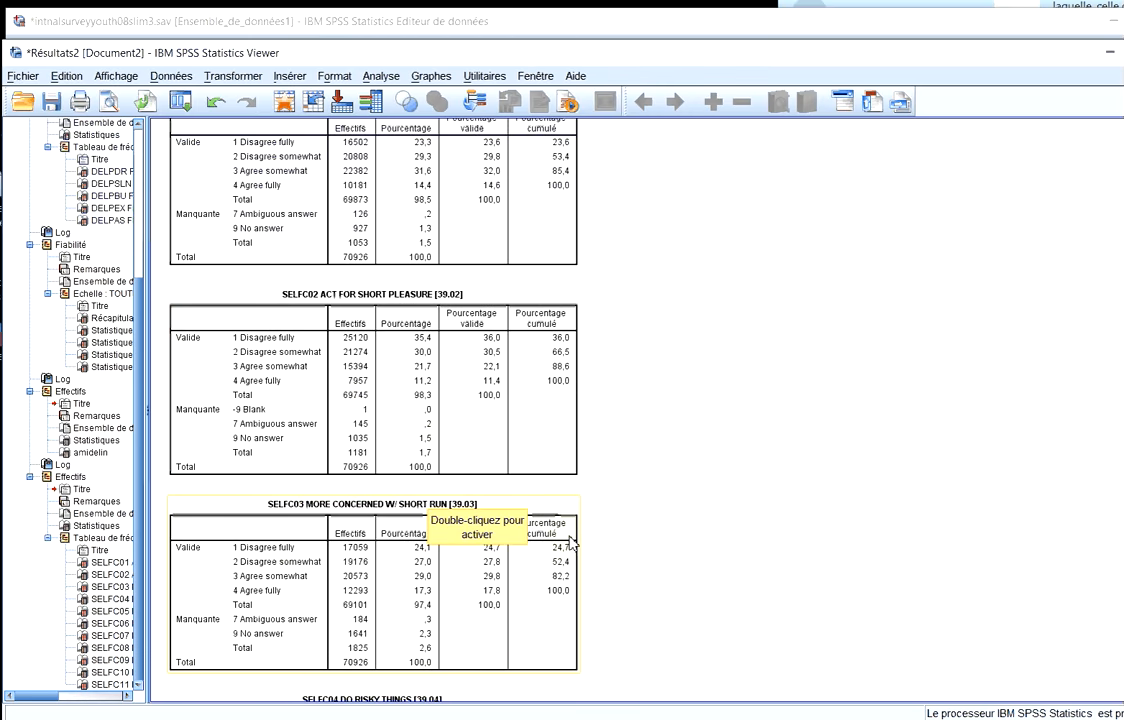
scroll(595, 559, "down", 1)
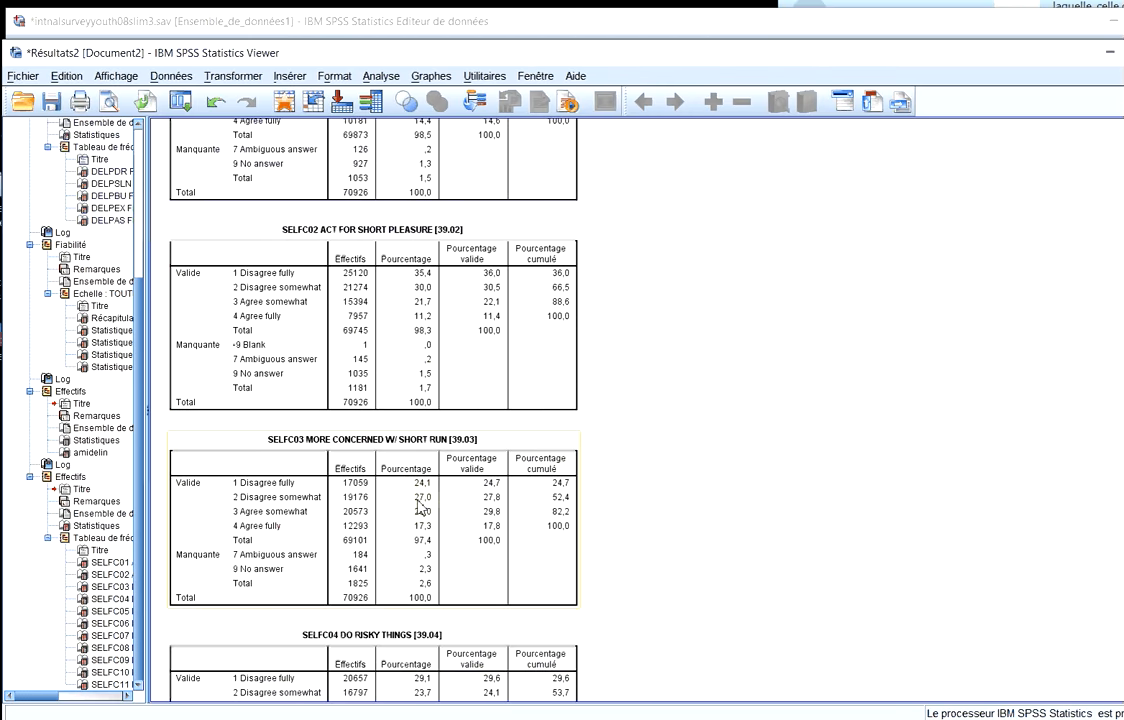
scroll(394, 356, "down", 1)
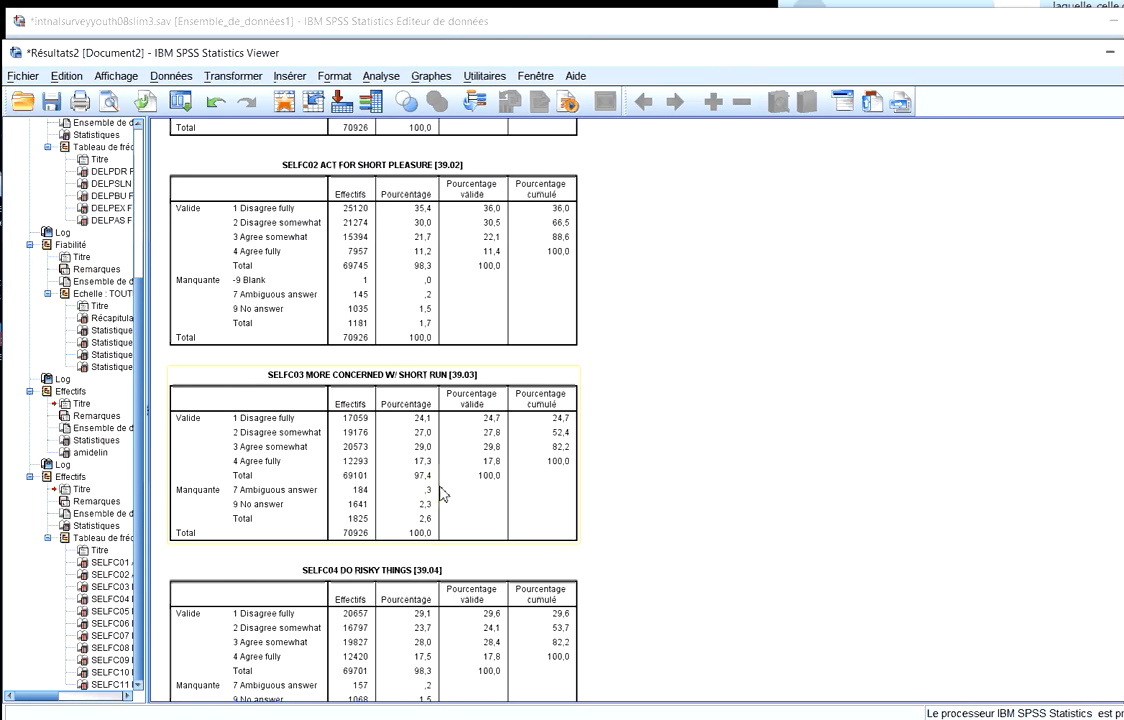
scroll(444, 492, "down", 3)
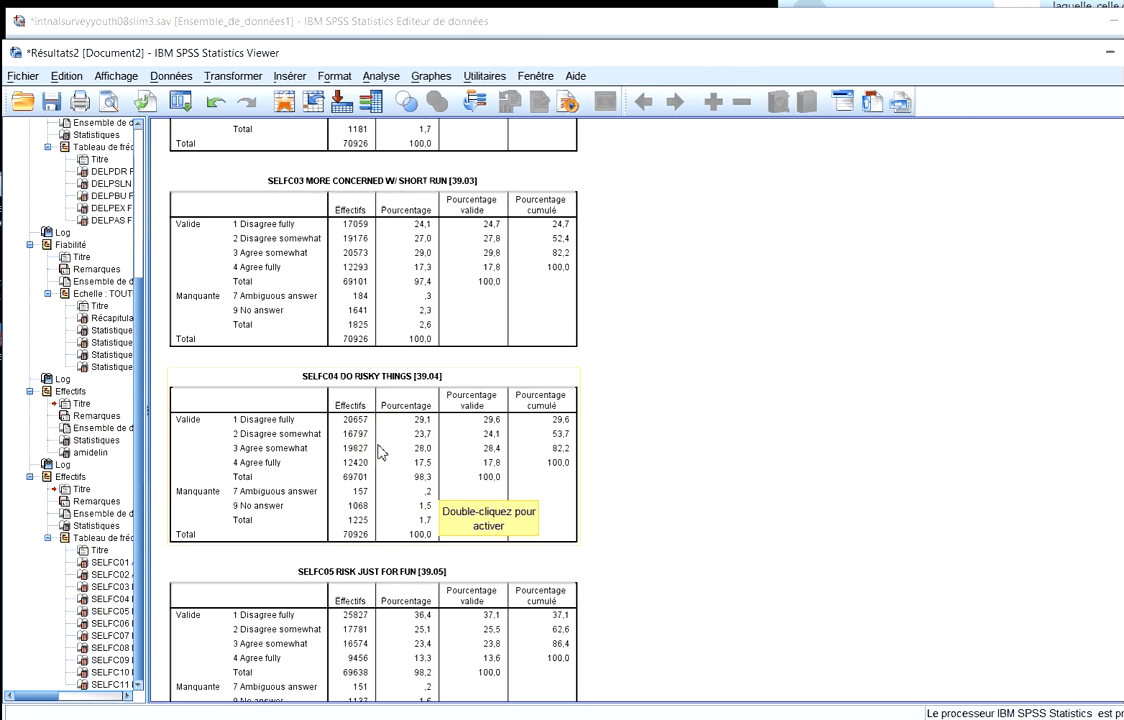
scroll(373, 440, "down", 1)
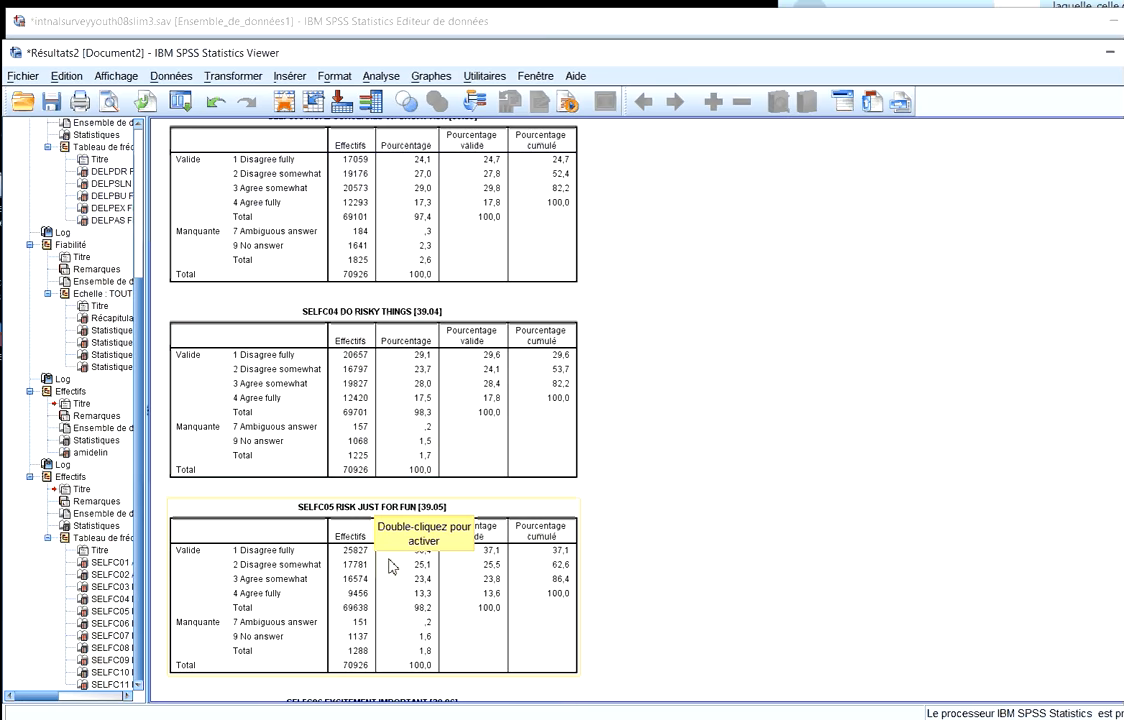
scroll(348, 565, "down", 1)
scroll(348, 565, "down", 2)
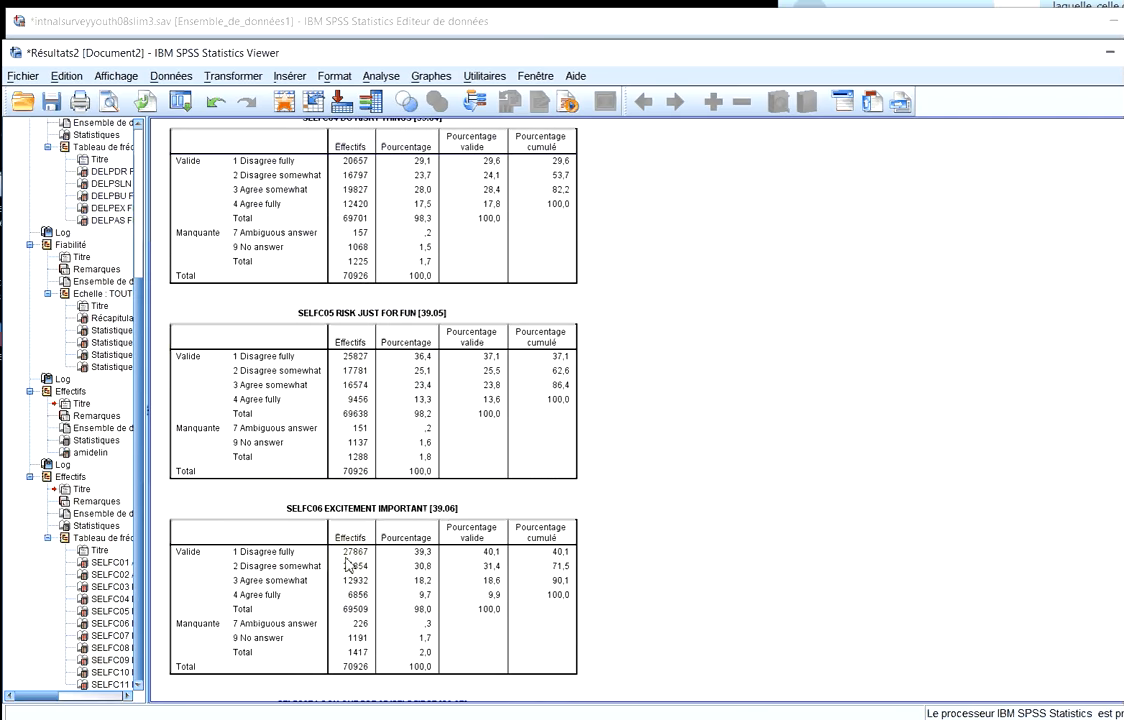
scroll(590, 571, "down", 3)
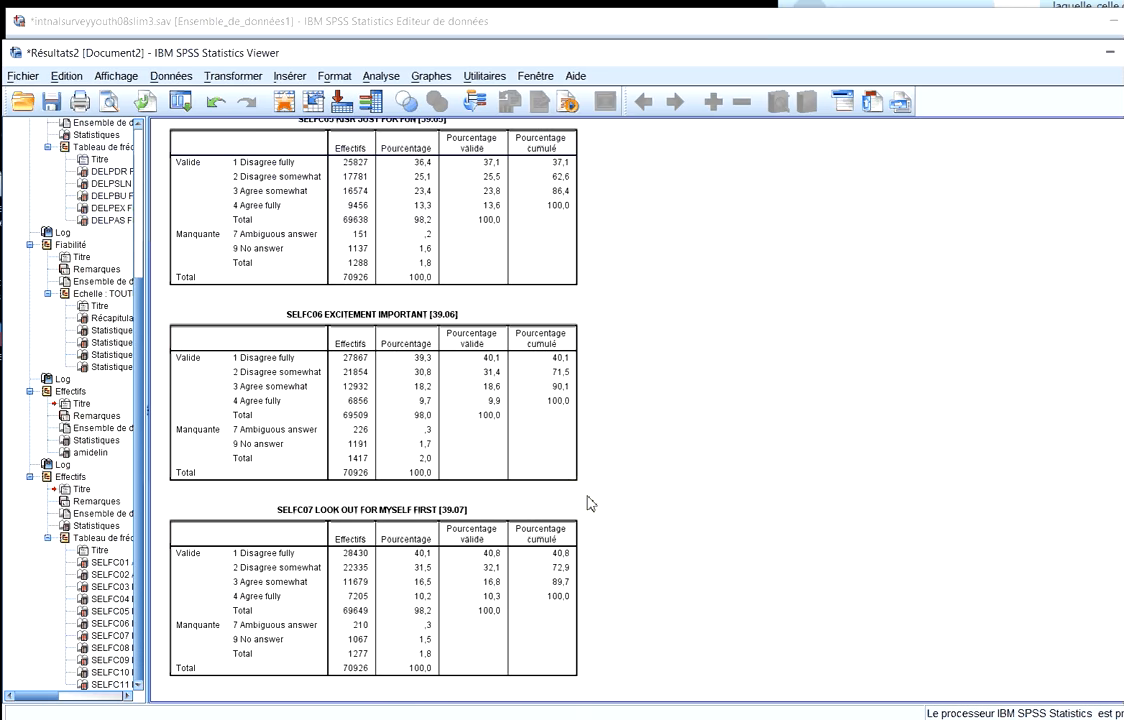
scroll(592, 505, "down", 2)
scroll(527, 488, "down", 2)
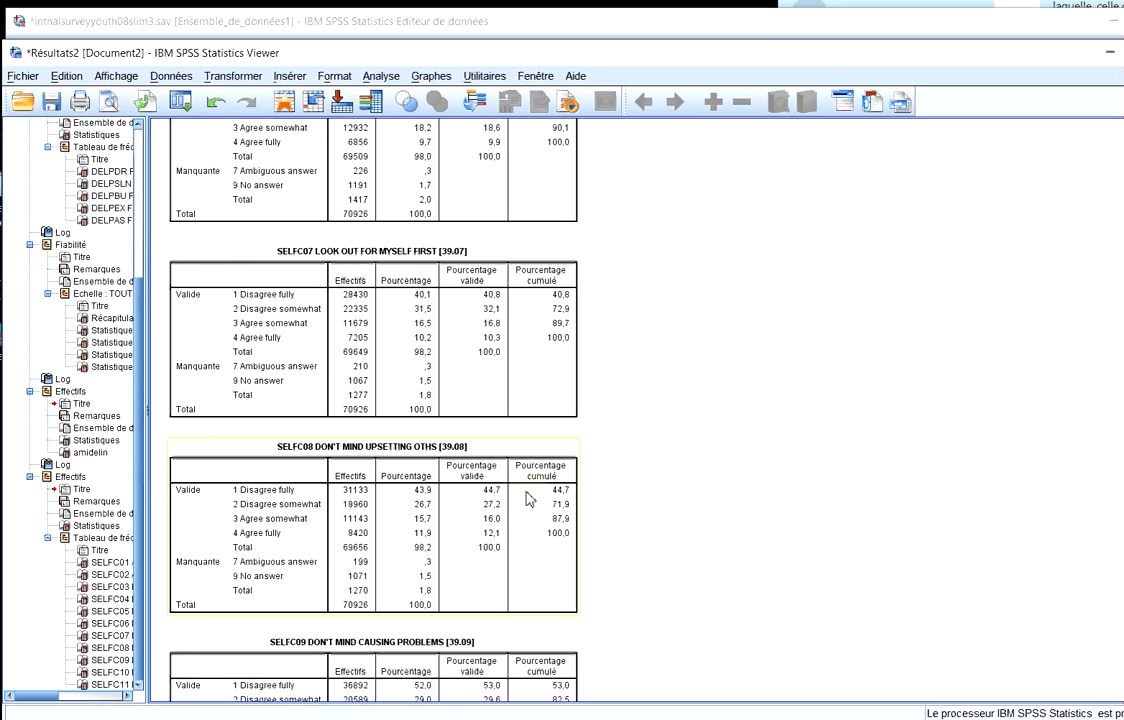
scroll(529, 499, "down", 4)
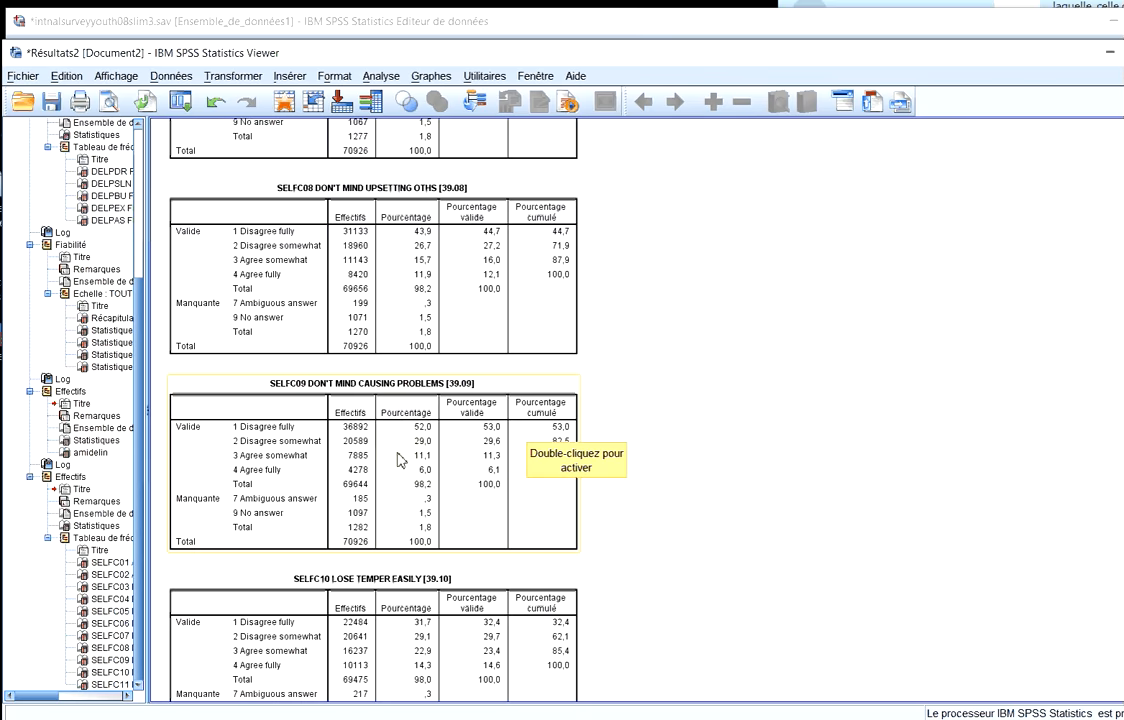
scroll(430, 495, "down", 1)
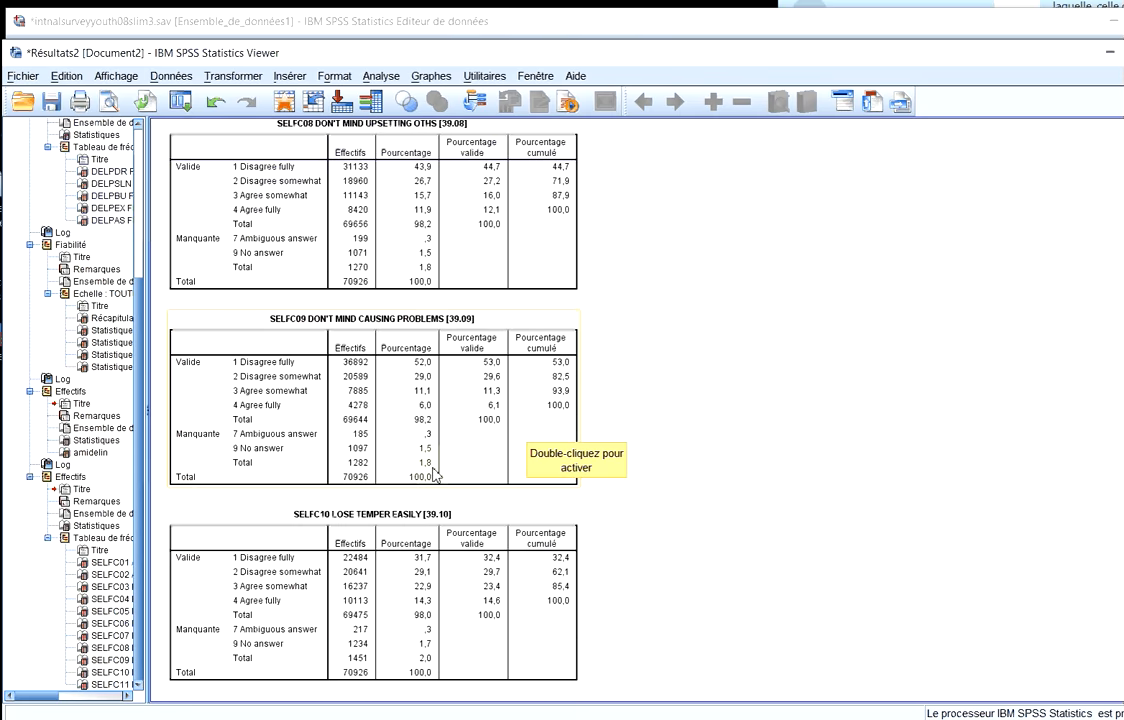
scroll(446, 572, "down", 3)
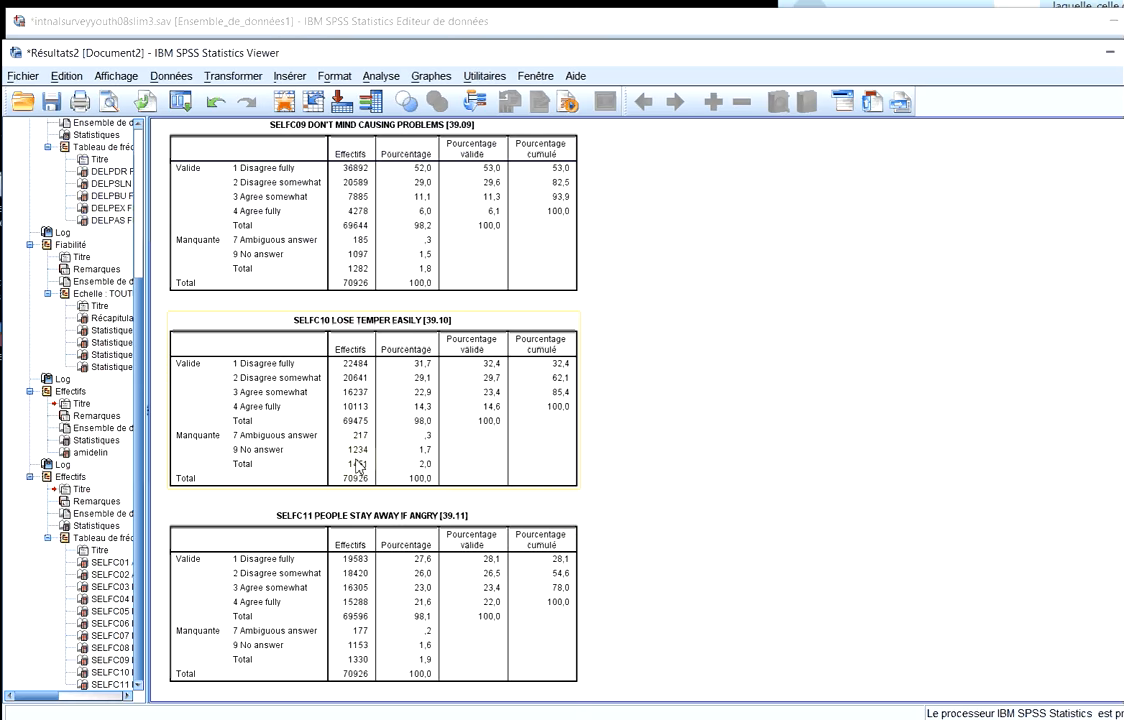
scroll(358, 470, "down", 1)
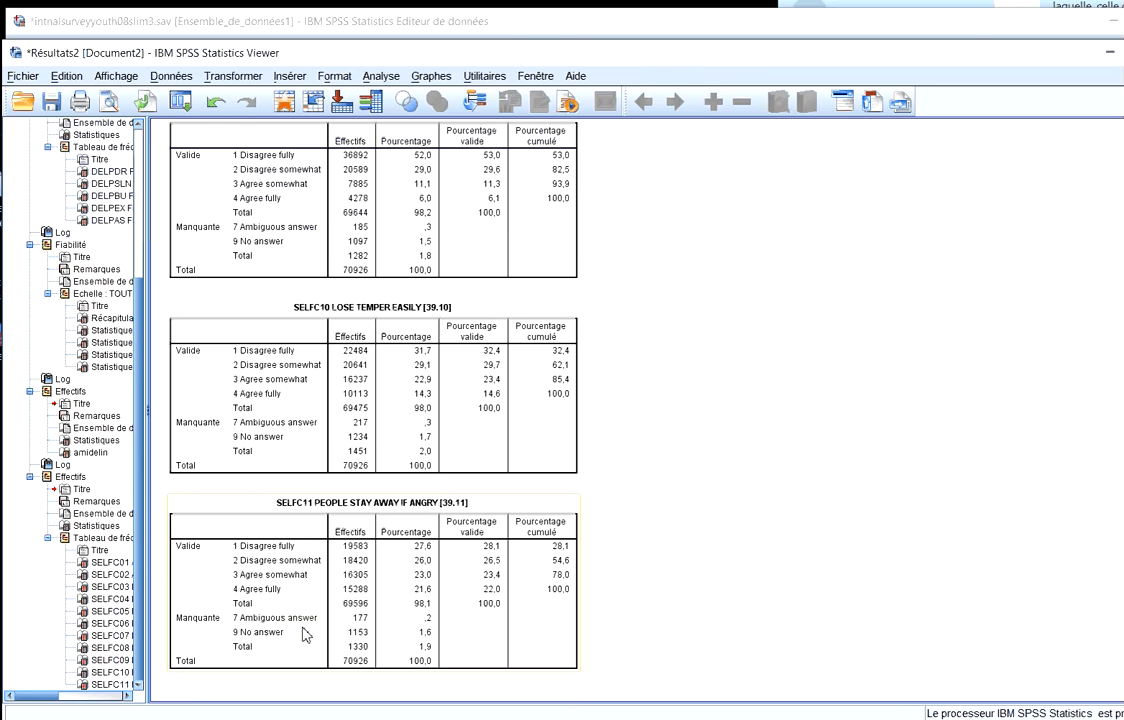
scroll(322, 481, "up", 3)
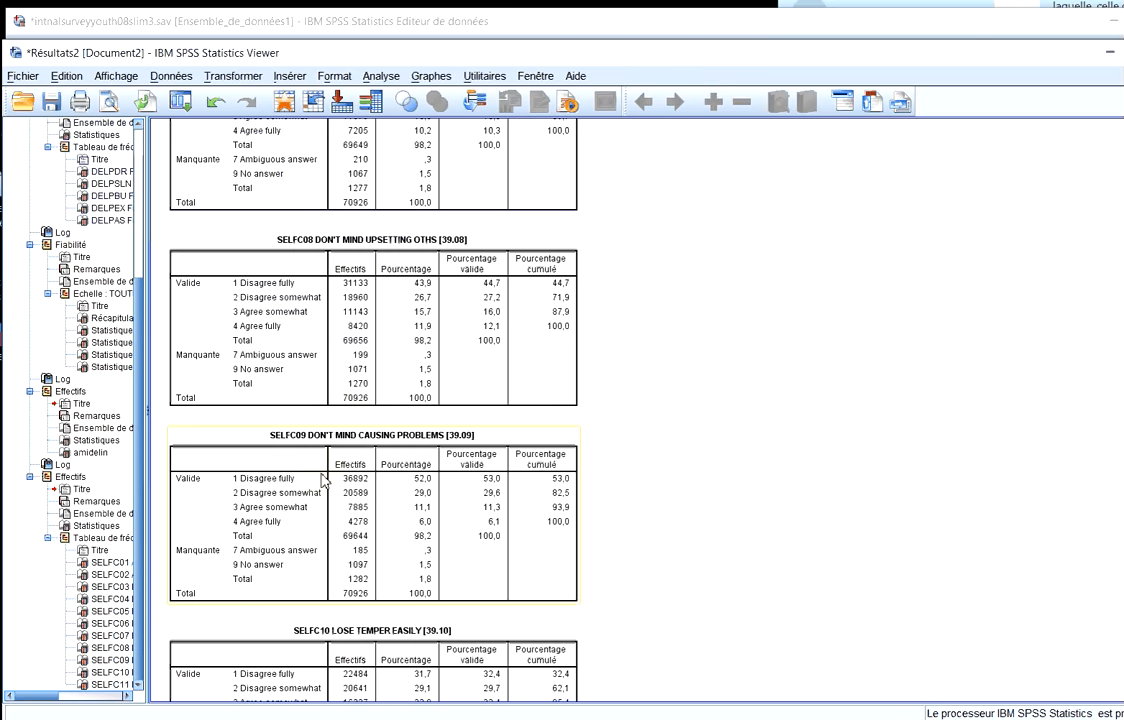
Open the reliability analysis and remove the four FRIENDS items (drugs, burglary, extortion, assault) from its elements
left_click(381, 76)
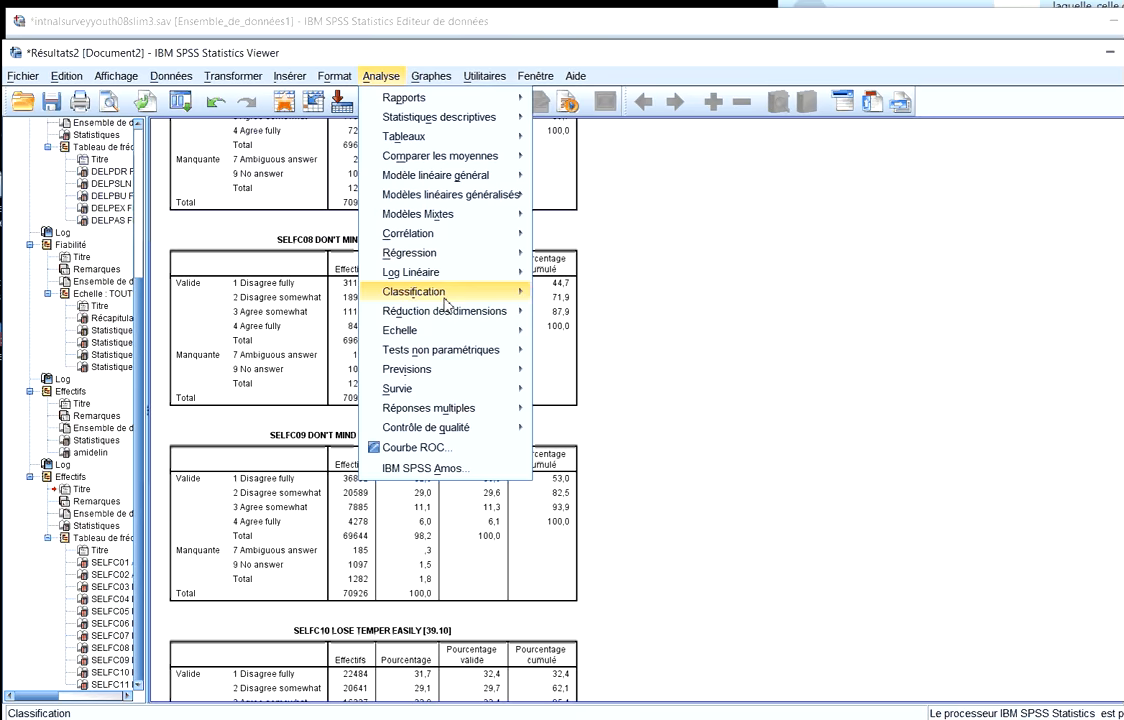
mouse_move(446, 300)
mouse_move(439, 330)
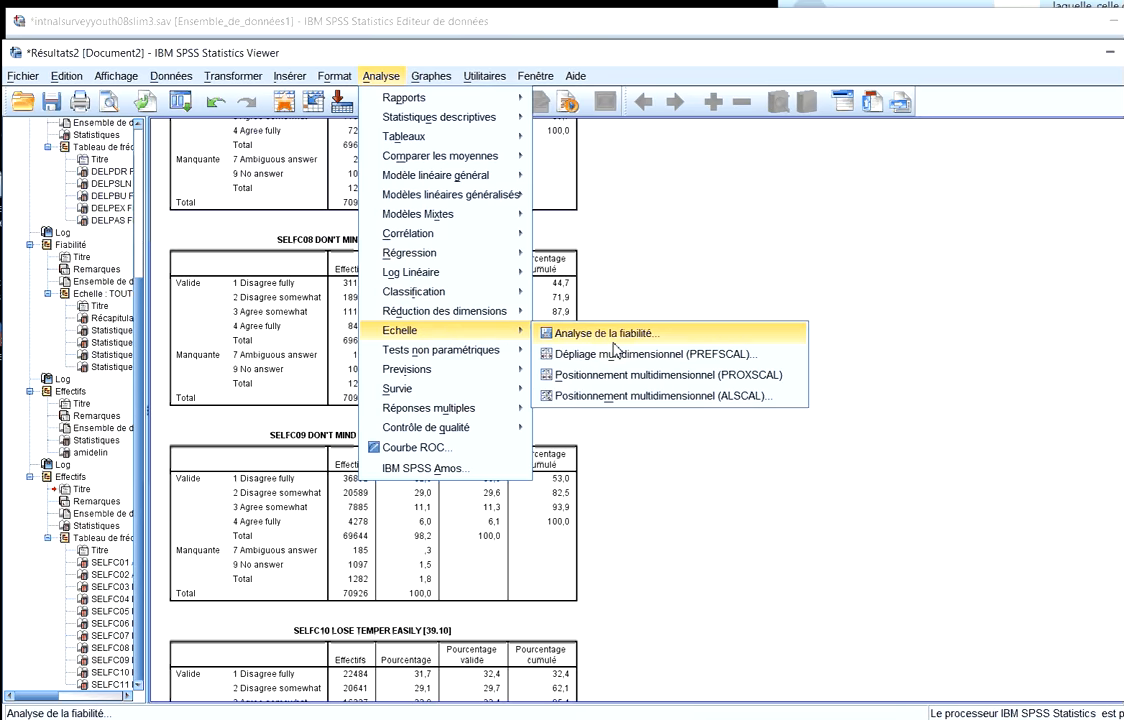
left_click(620, 334)
left_click(640, 316)
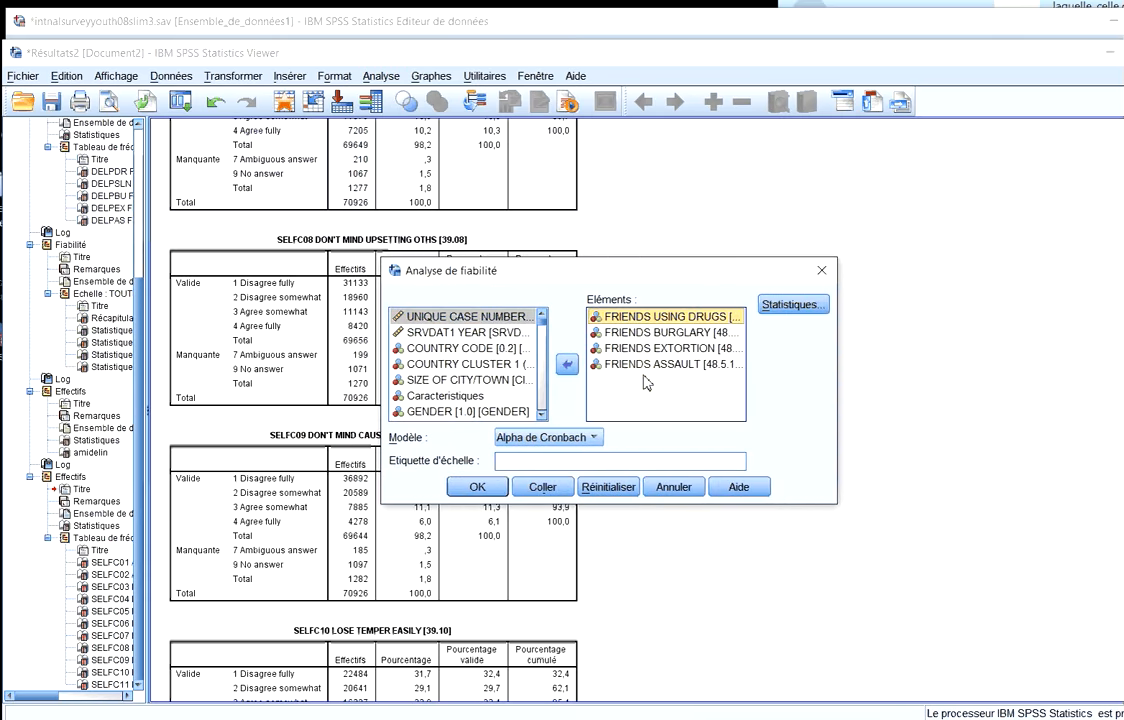
left_click(625, 364, "shift")
left_click(569, 366)
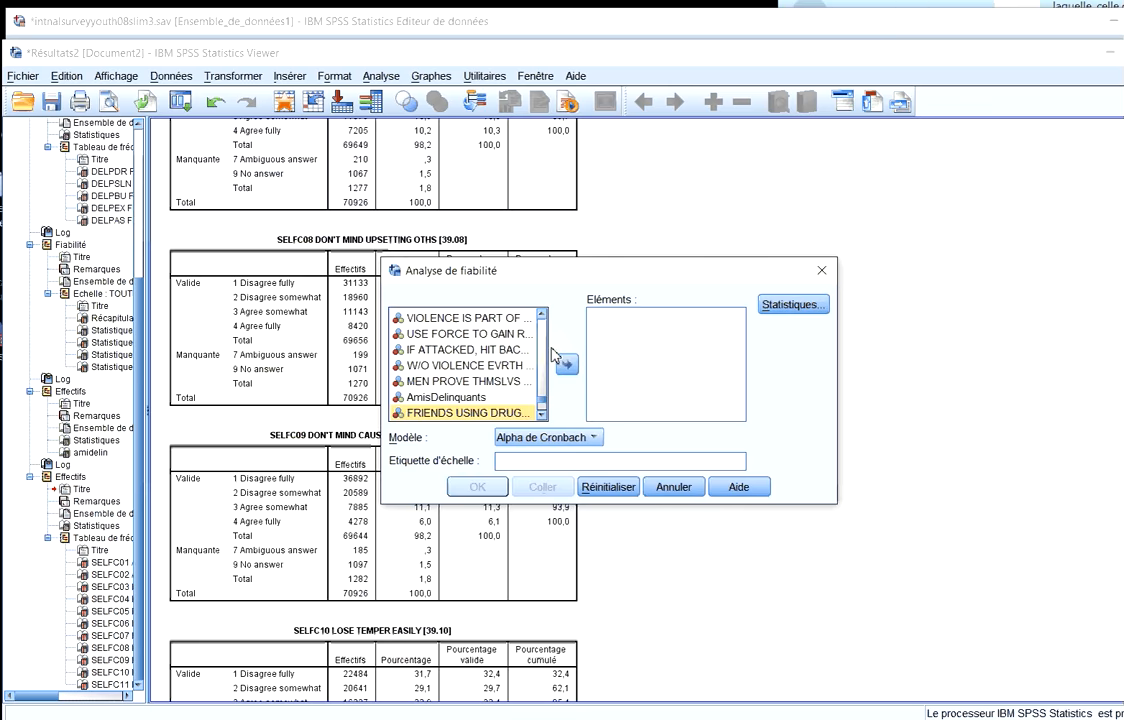
Add the eleven self-control items, ACT ON SPUR OF MOMENT through PEOPLE STAY AWAY IF ANGRY, to the reliability analysis elements
left_click(543, 417)
left_click(543, 417)
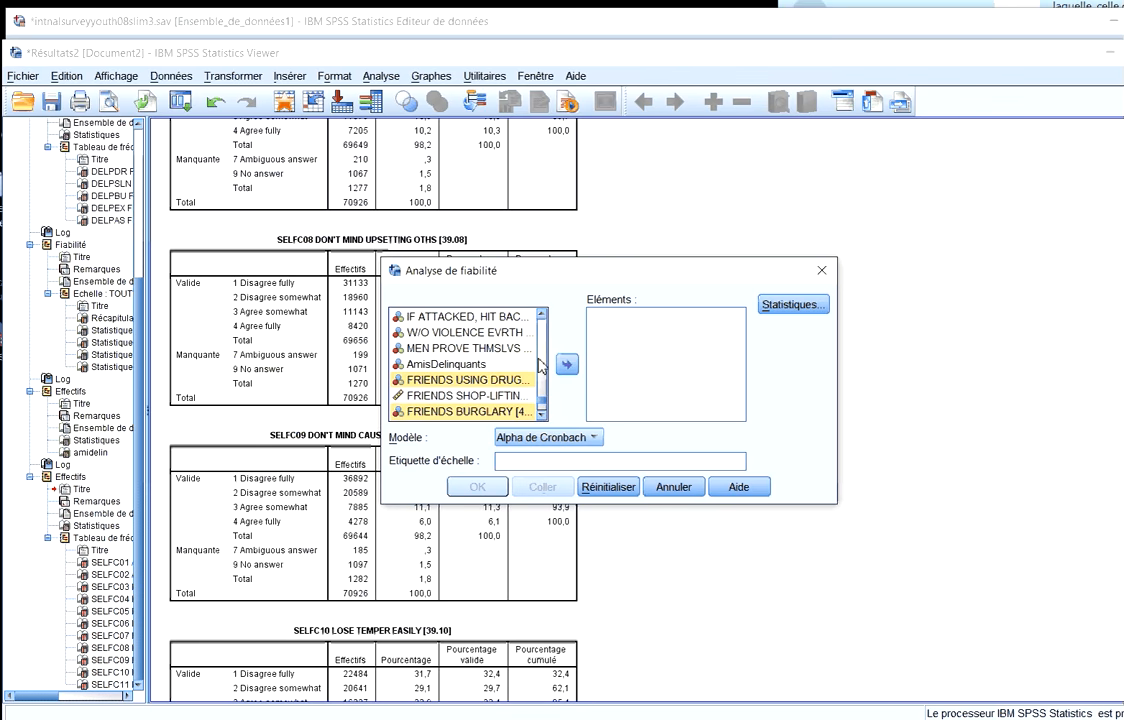
left_click(543, 366)
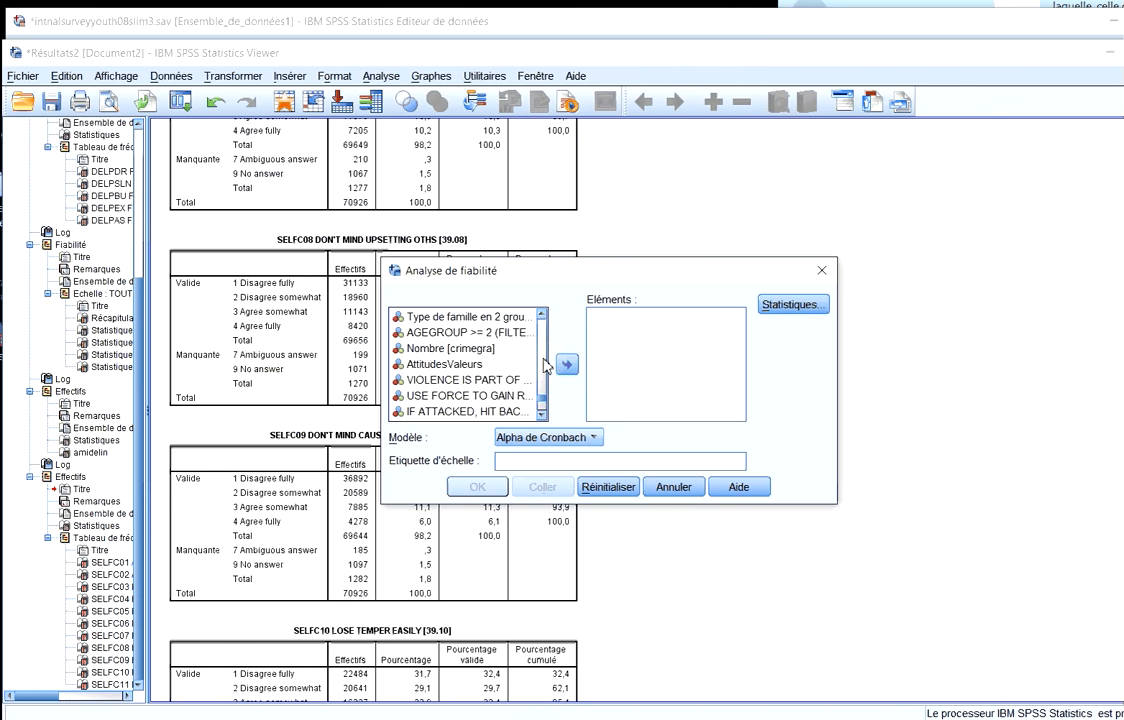
left_click(543, 417)
left_click(543, 417)
left_click(543, 417)
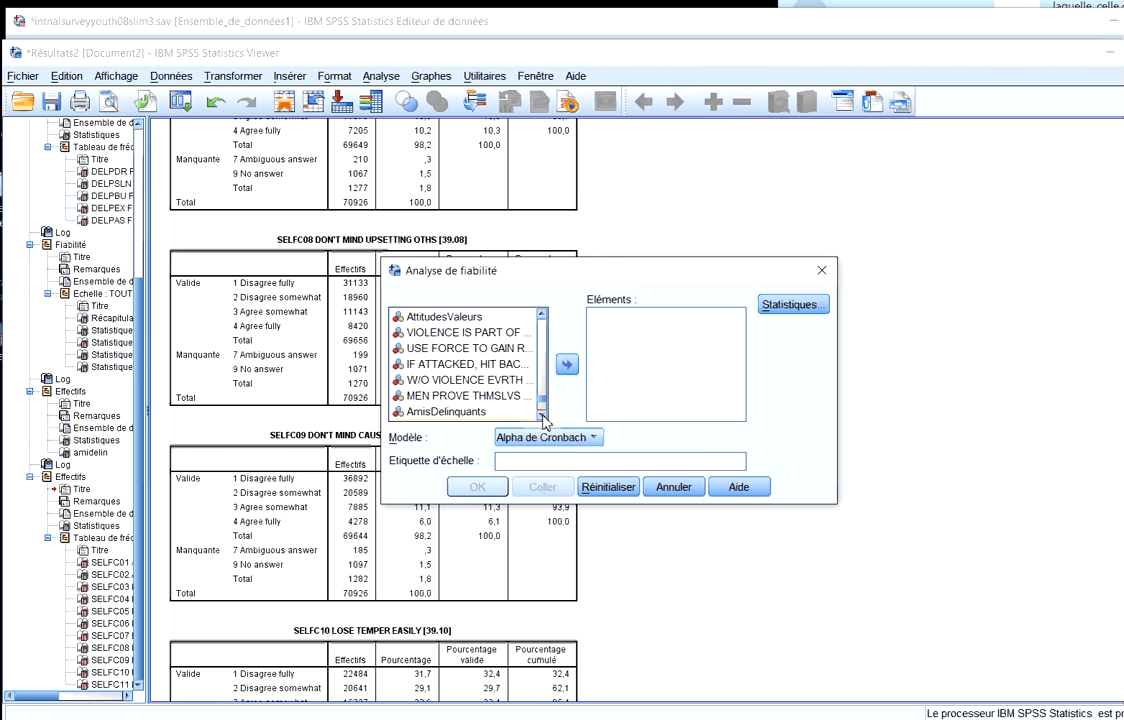
left_click(543, 417)
left_click_drag(543, 417, 543, 420)
left_click(496, 366)
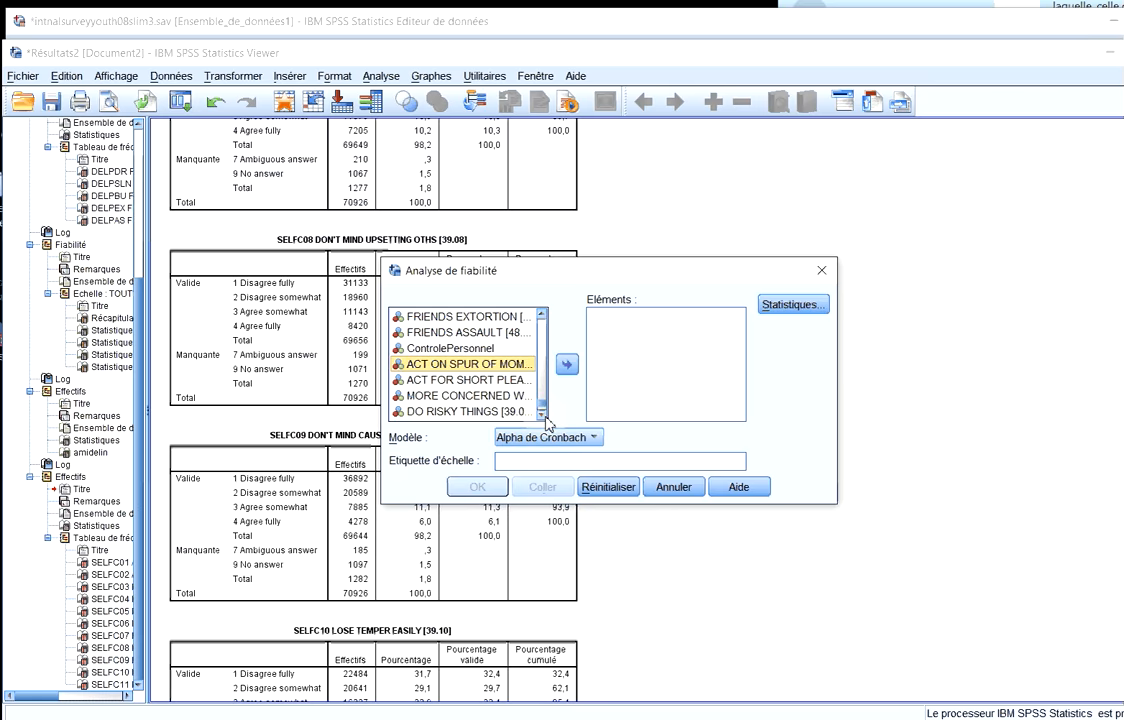
left_click(542, 415)
left_click(542, 415)
left_click(542, 415)
left_click(542, 415)
left_click(542, 415)
left_click(542, 415)
left_click(542, 415)
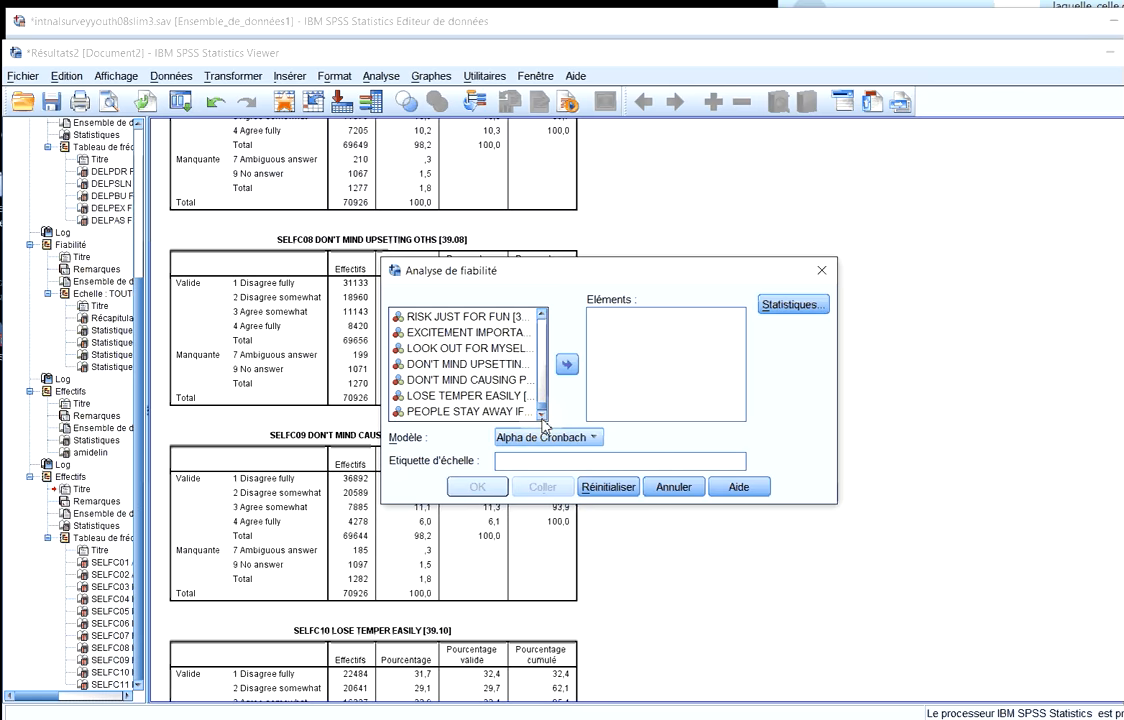
left_click(542, 415)
left_click(465, 397, "shift")
left_click(567, 365)
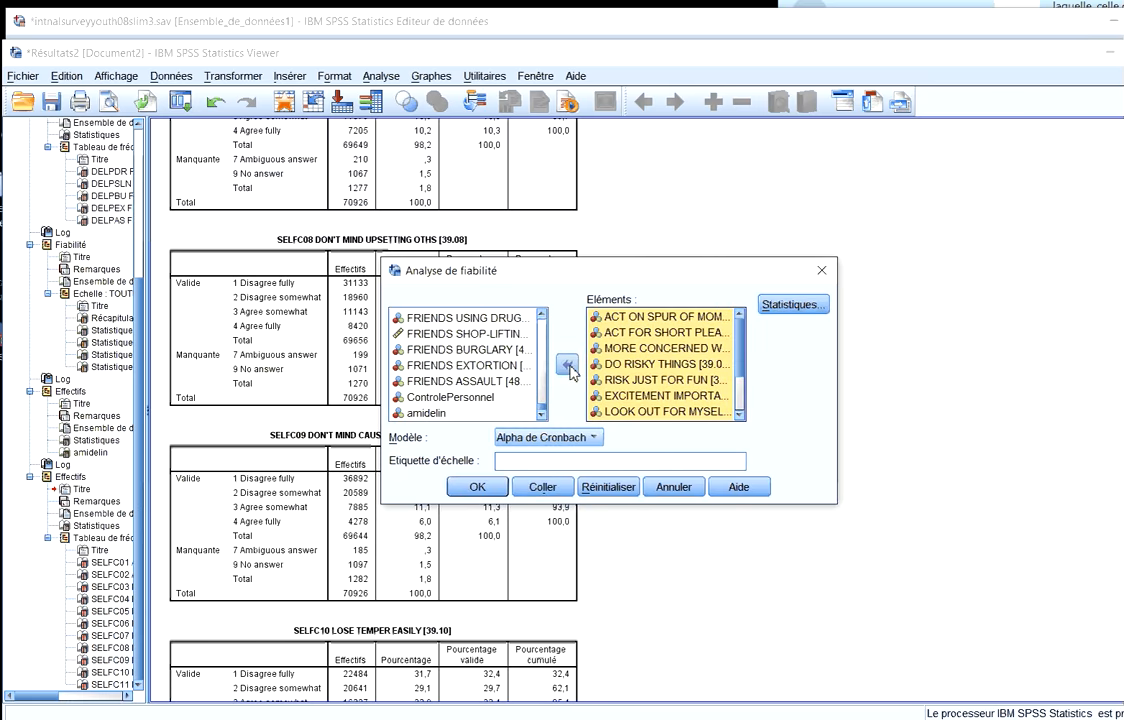
Run the Cronbach's alpha analysis with the Item, Echelle and Echelle sans l'élément descriptives included
left_click(772, 308)
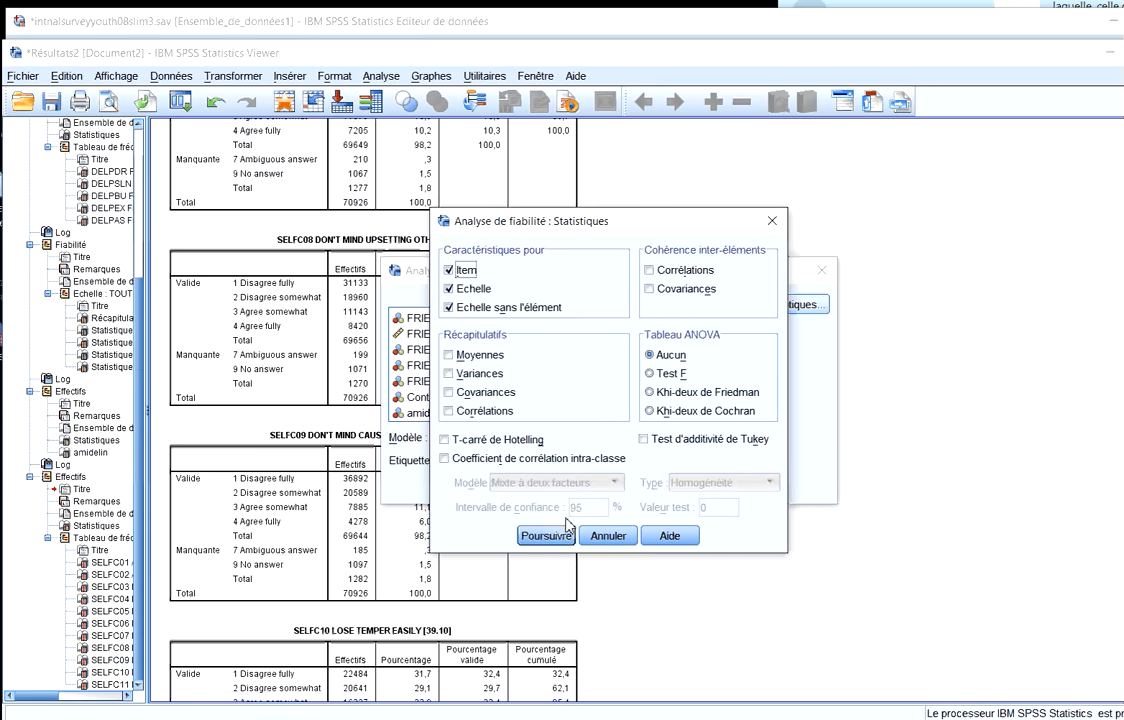
left_click(550, 538)
left_click(490, 559)
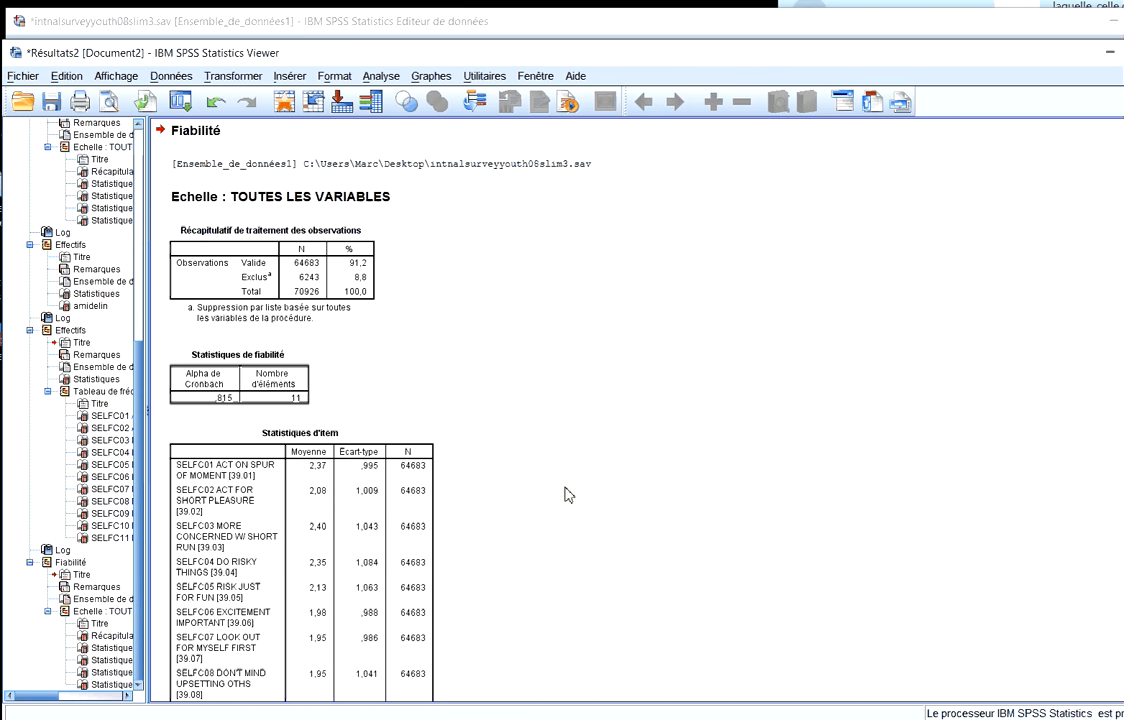
Examine Cronbach's alpha for the self-control scale and the alpha if each item is deleted
scroll(450, 430, "down", 1)
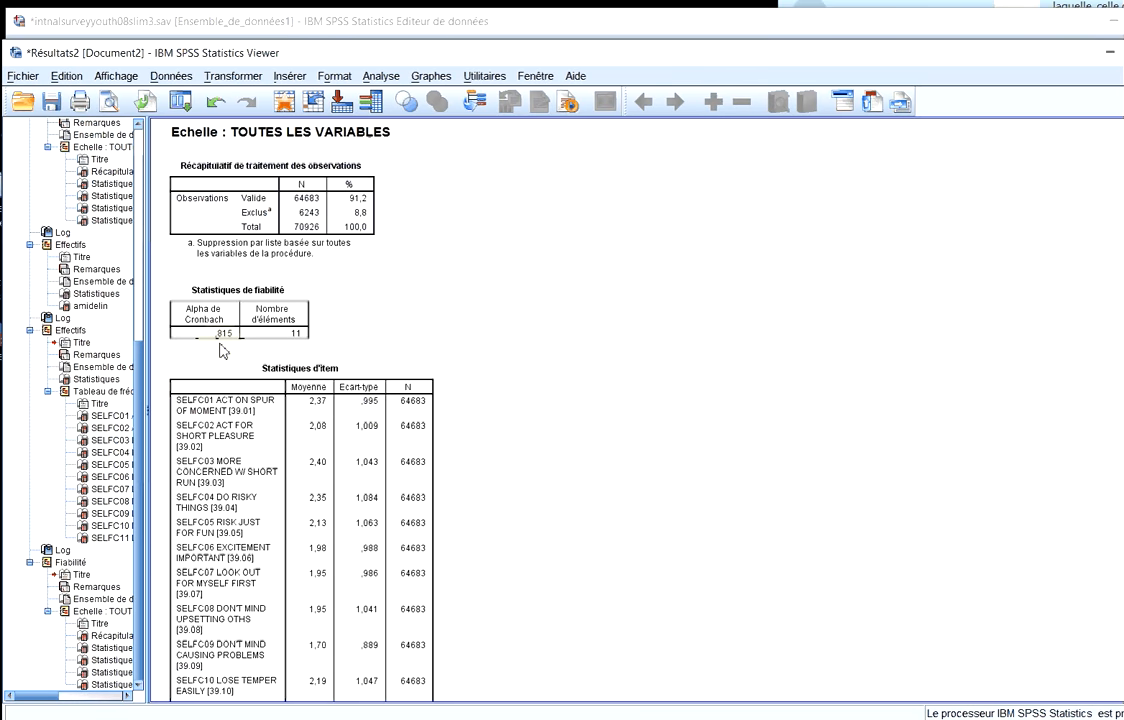
scroll(222, 350, "down", 8)
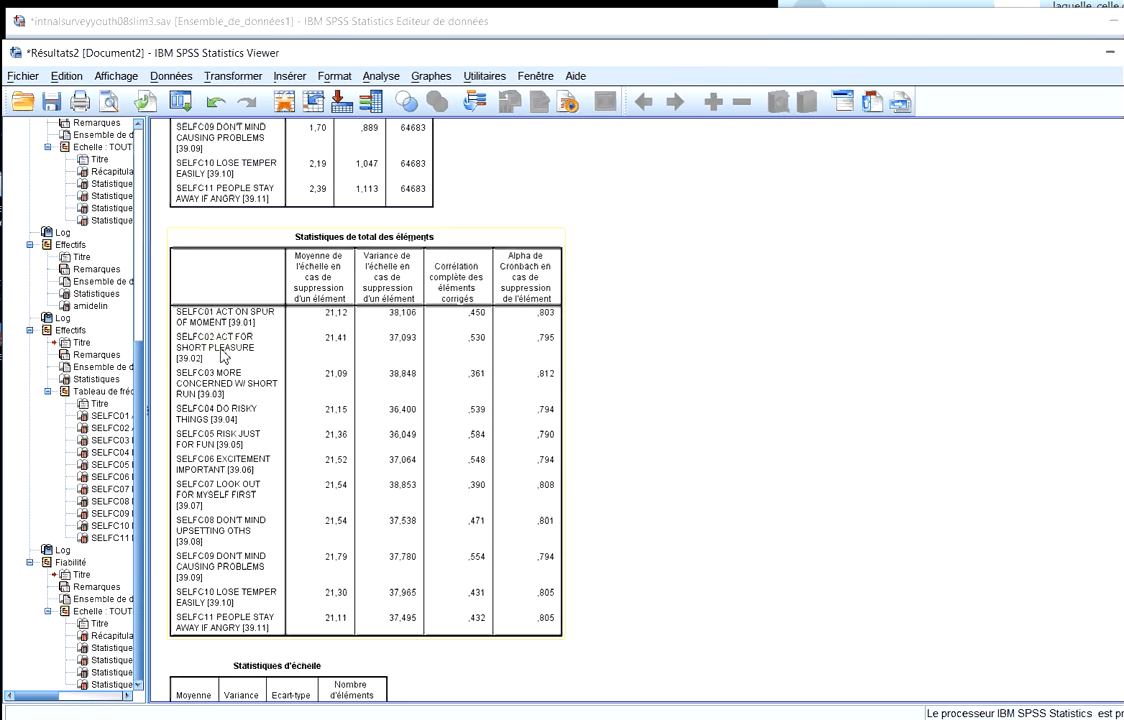
left_click(547, 585)
left_click(523, 654)
left_click(542, 622)
scroll(533, 565, "down", 1)
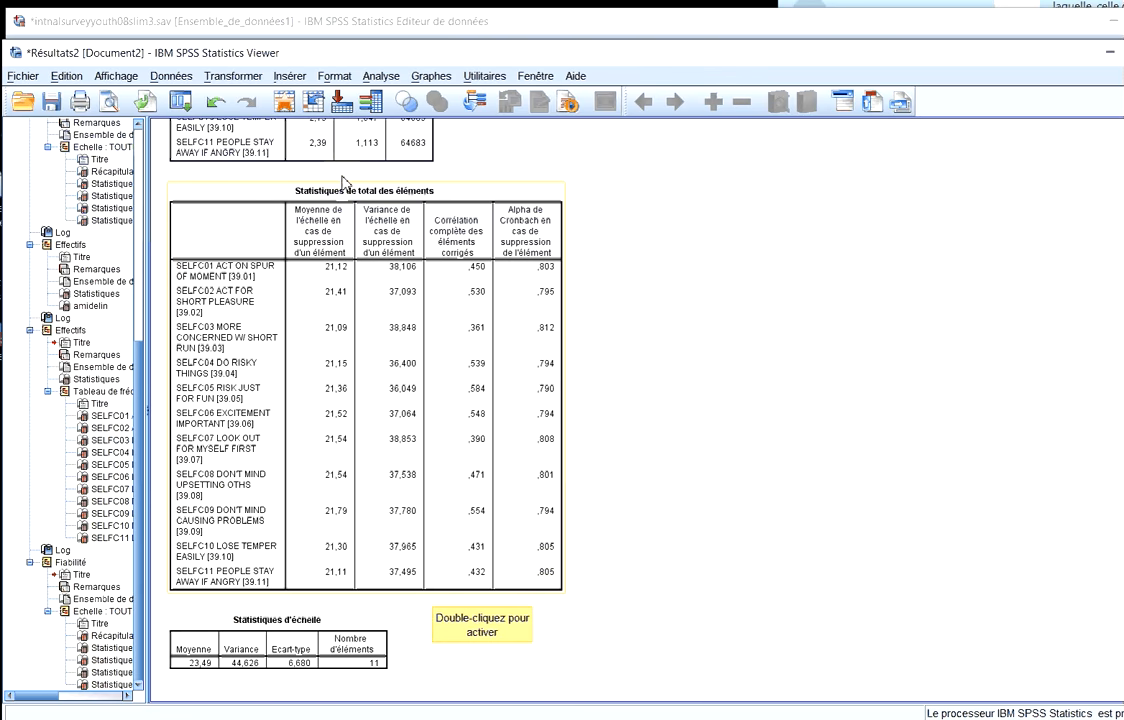
Start a new variable computation, clear the previous numeric expression, and name the target variable lowselfcontrol
left_click(232, 76)
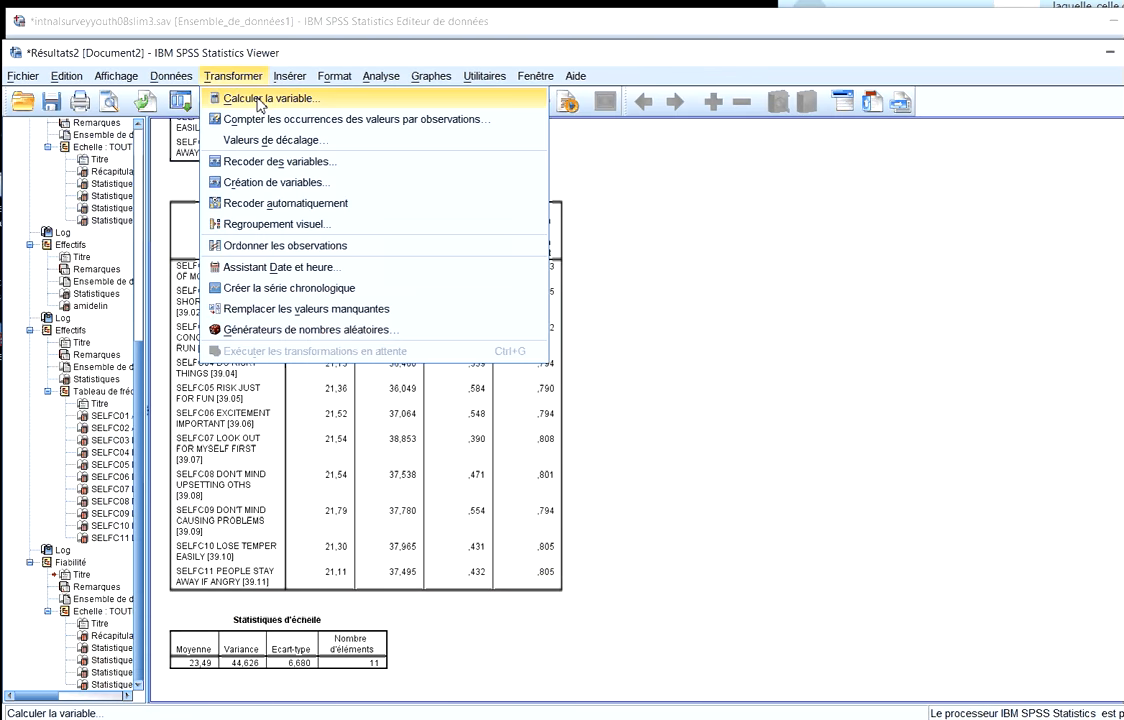
left_click(260, 100)
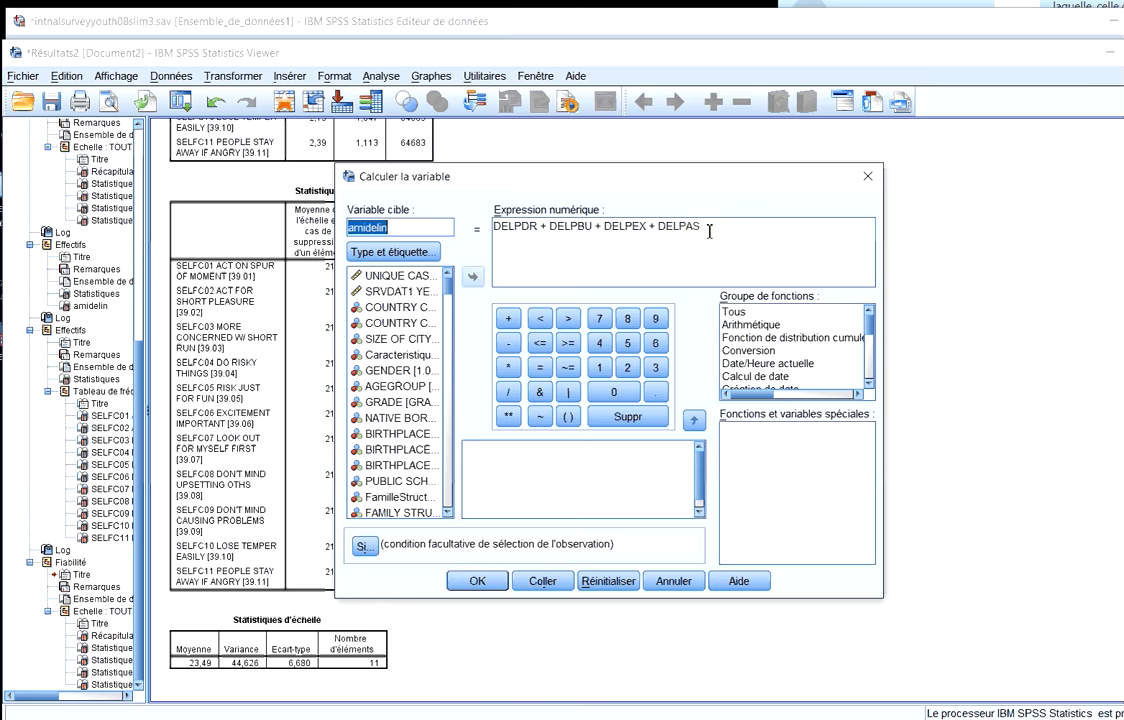
left_click_drag(709, 231, 431, 224)
key("Delete")
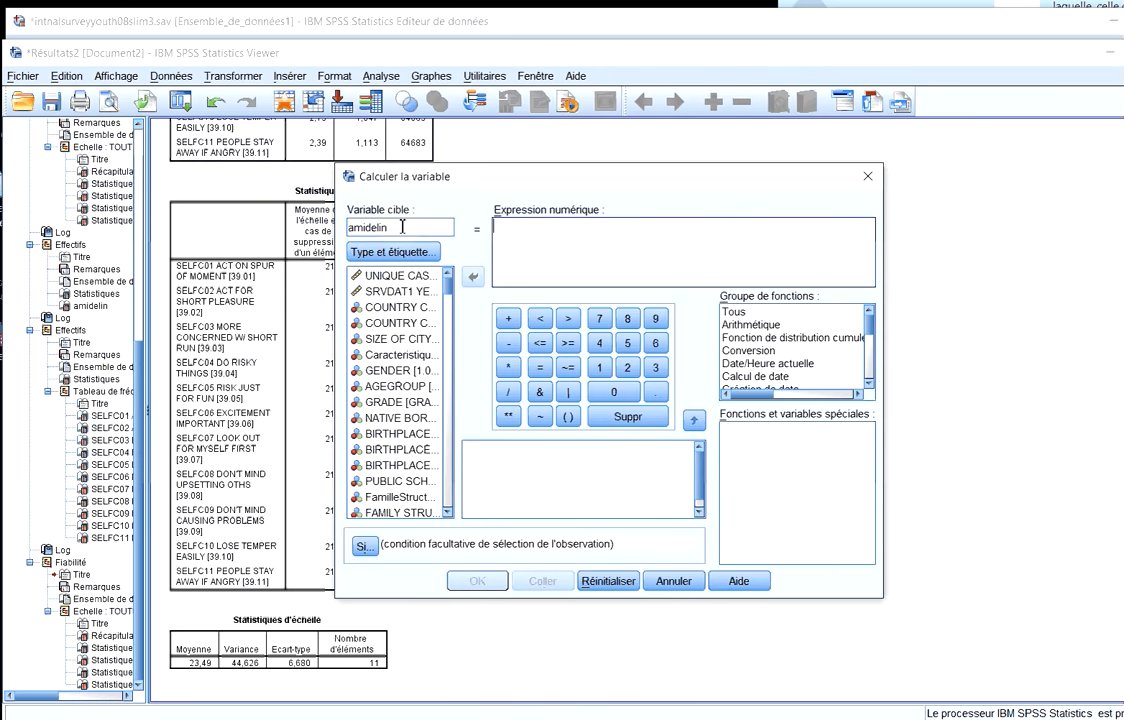
double_click(402, 227)
key("Delete")
type("selfco")
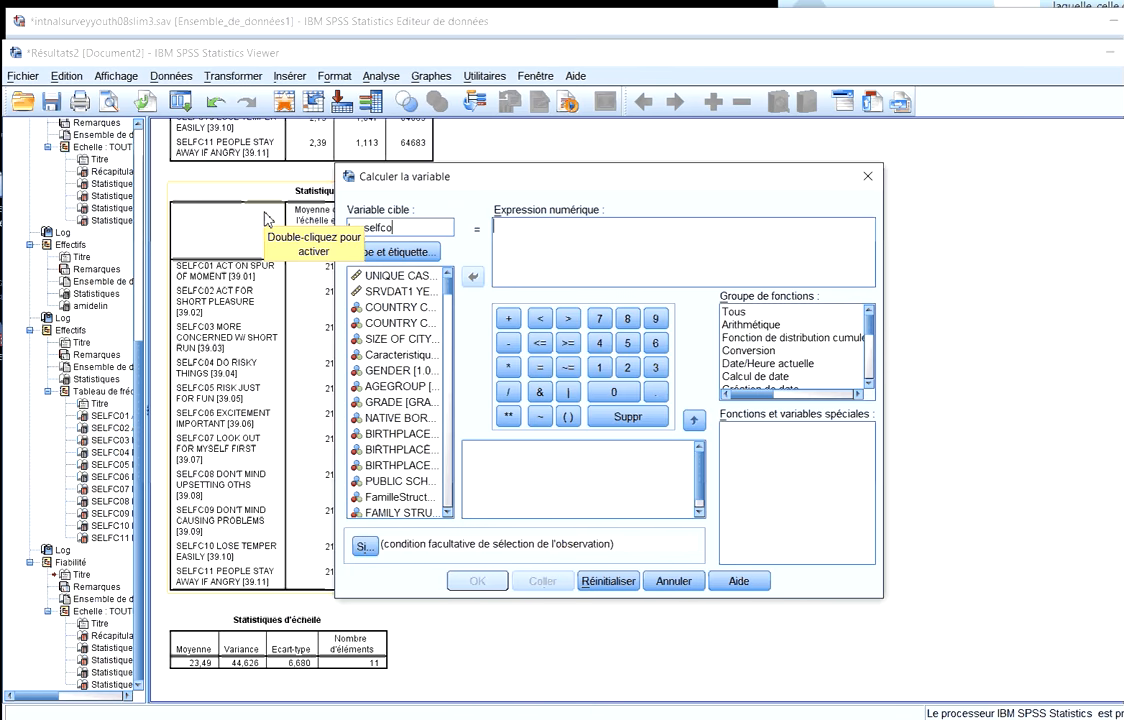
type("ntrol")
left_click(512, 227)
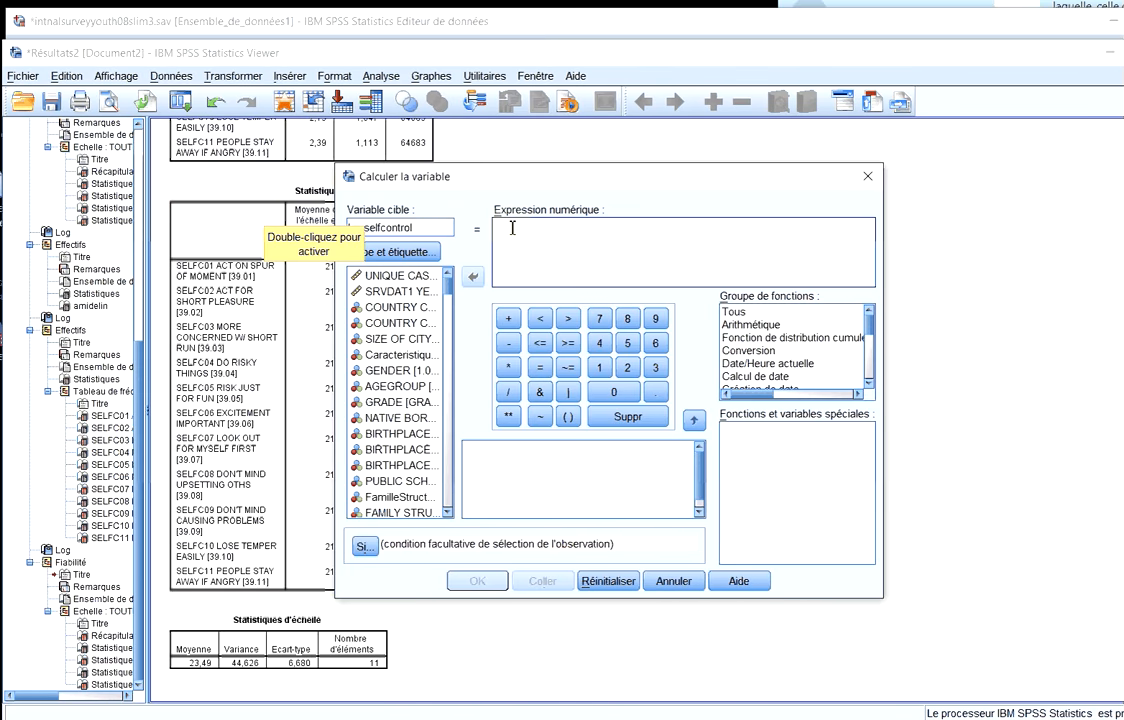
Begin the numeric expression with the mean function and its first three arguments, SELFC01, SELFC02 and SELFC03, separated by commas
type("me")
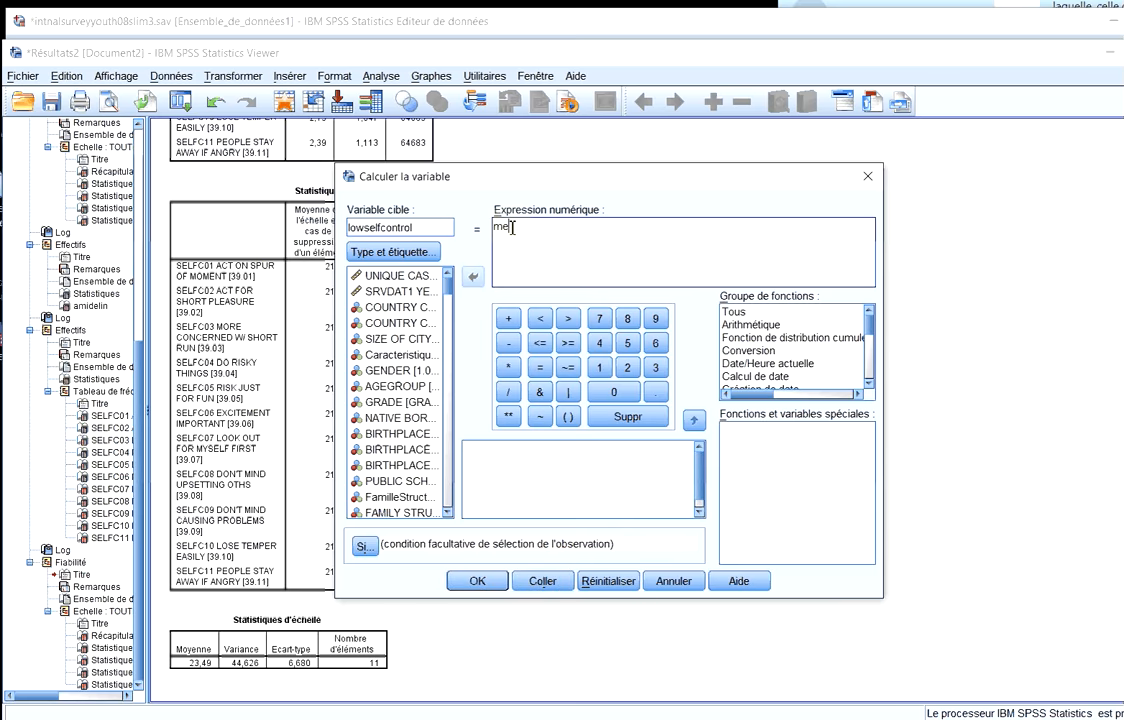
type("an(")
left_click_drag(449, 289, 461, 521)
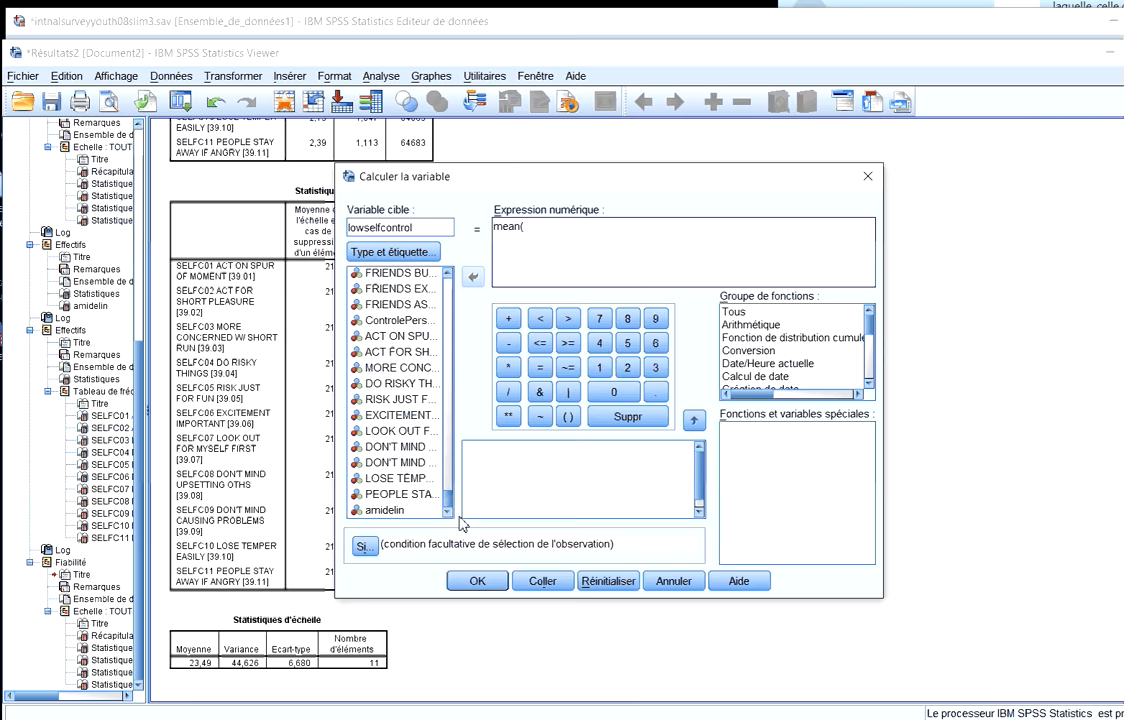
left_click(395, 336)
left_click(474, 278)
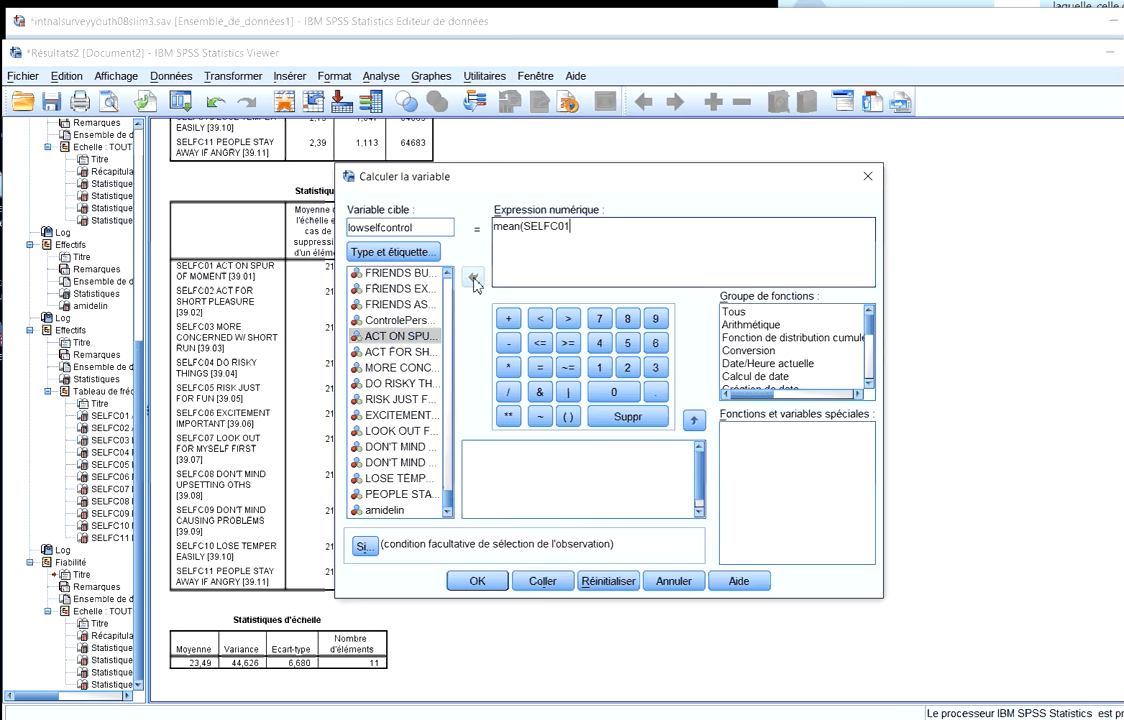
type(",")
left_click(395, 352)
left_click(474, 279)
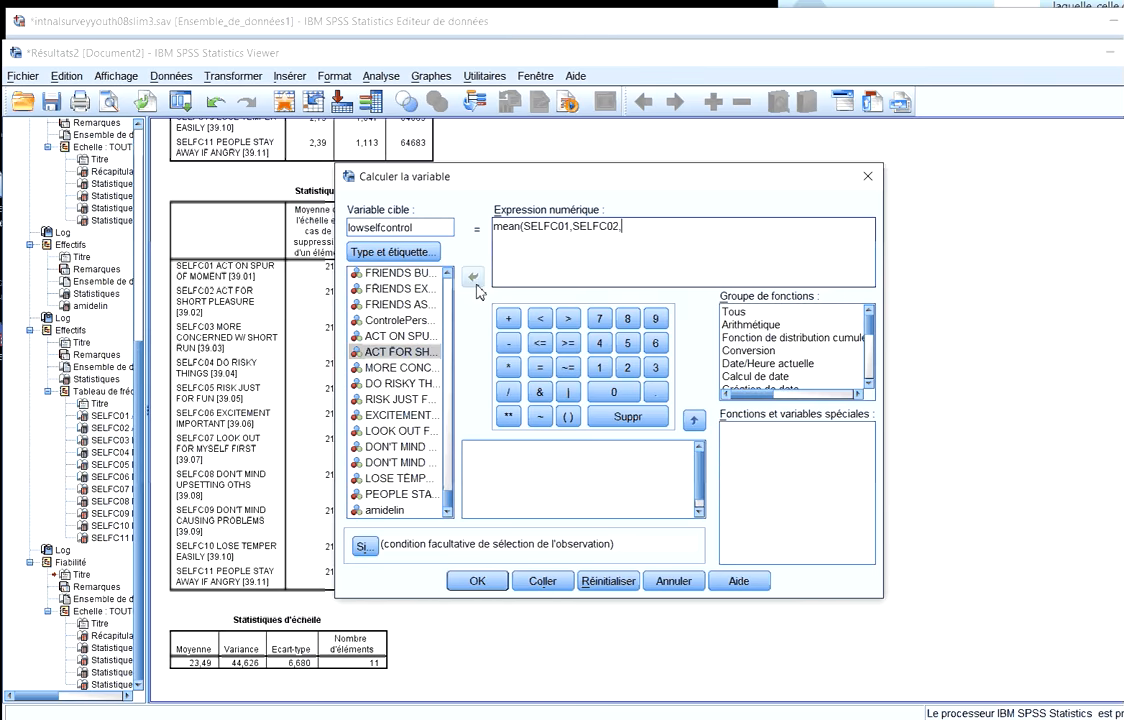
type(",")
left_click(395, 367)
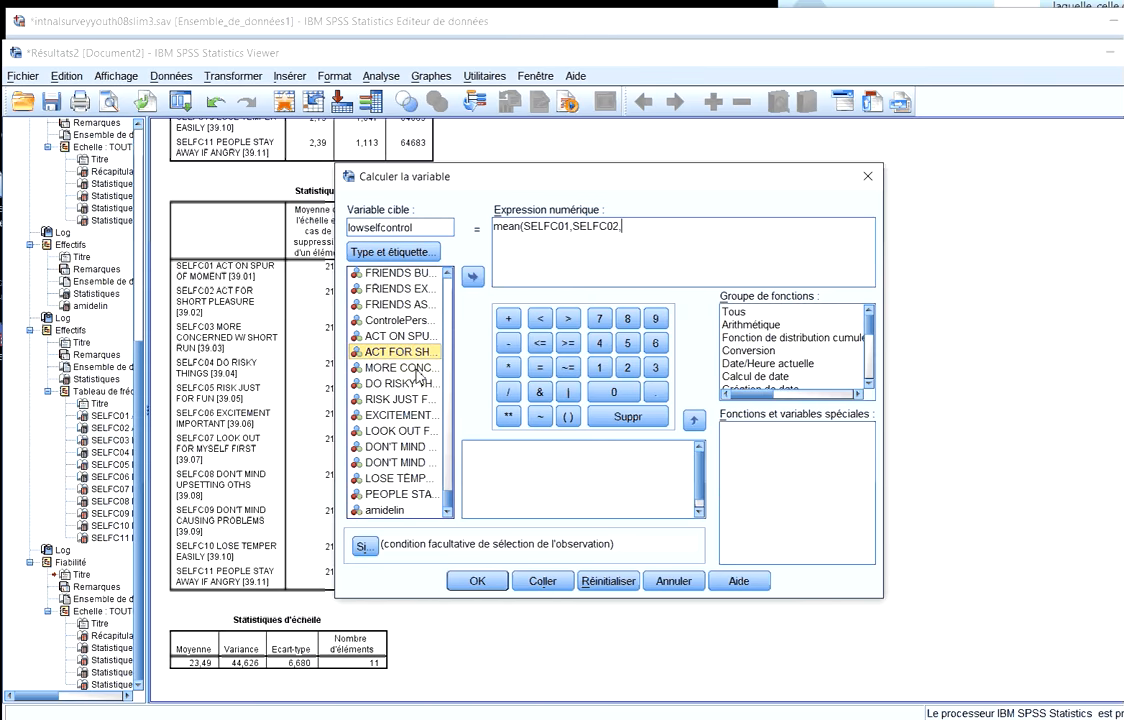
left_click(474, 279)
type(",")
Complete the mean expression with SELFC04, SELFC05 and SELFC06, close the parenthesis, and compute the variable
left_click(400, 383)
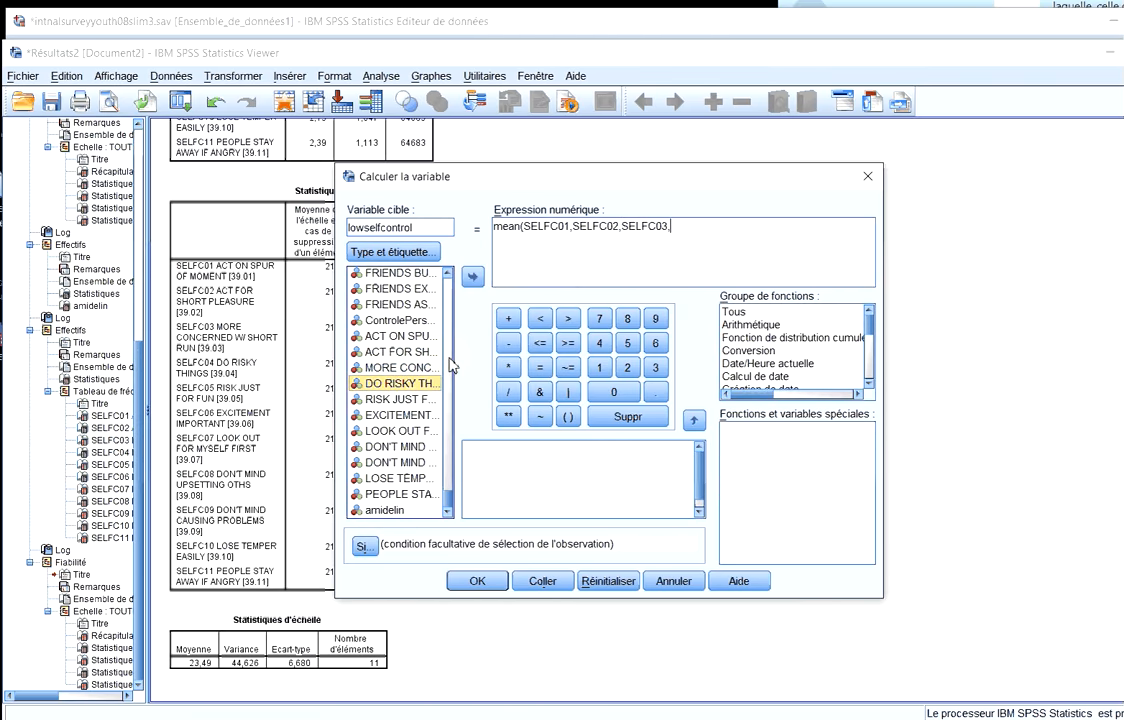
left_click(474, 277)
type(",")
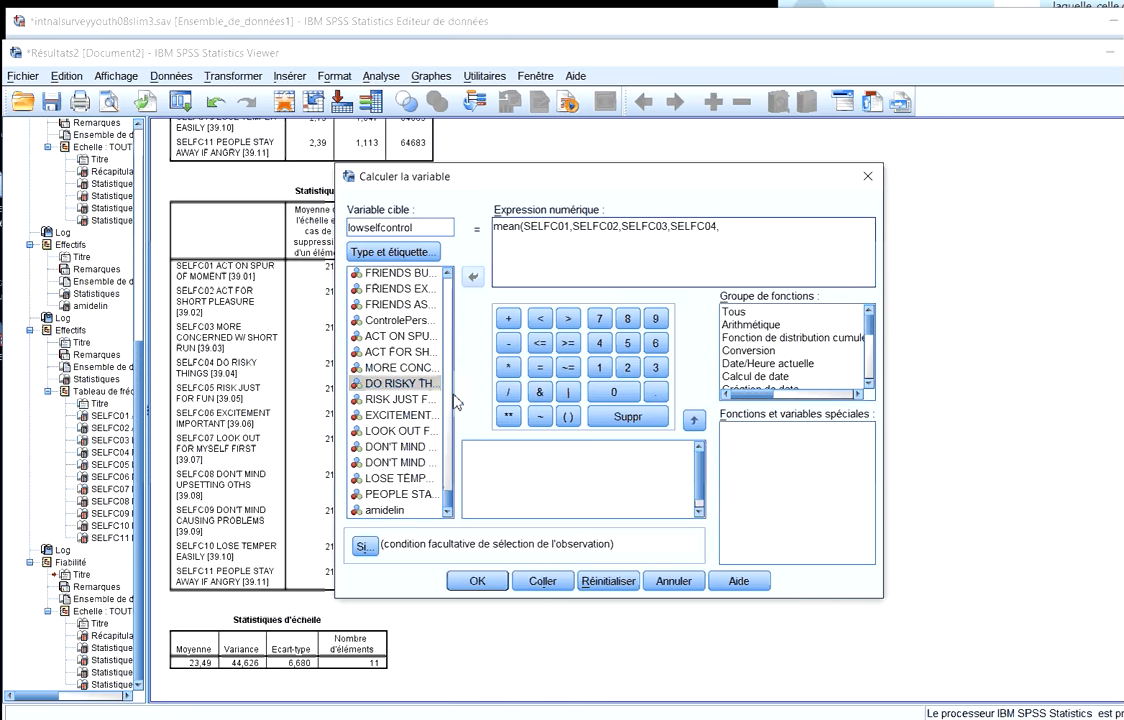
left_click(400, 399)
left_click(474, 277)
type(",")
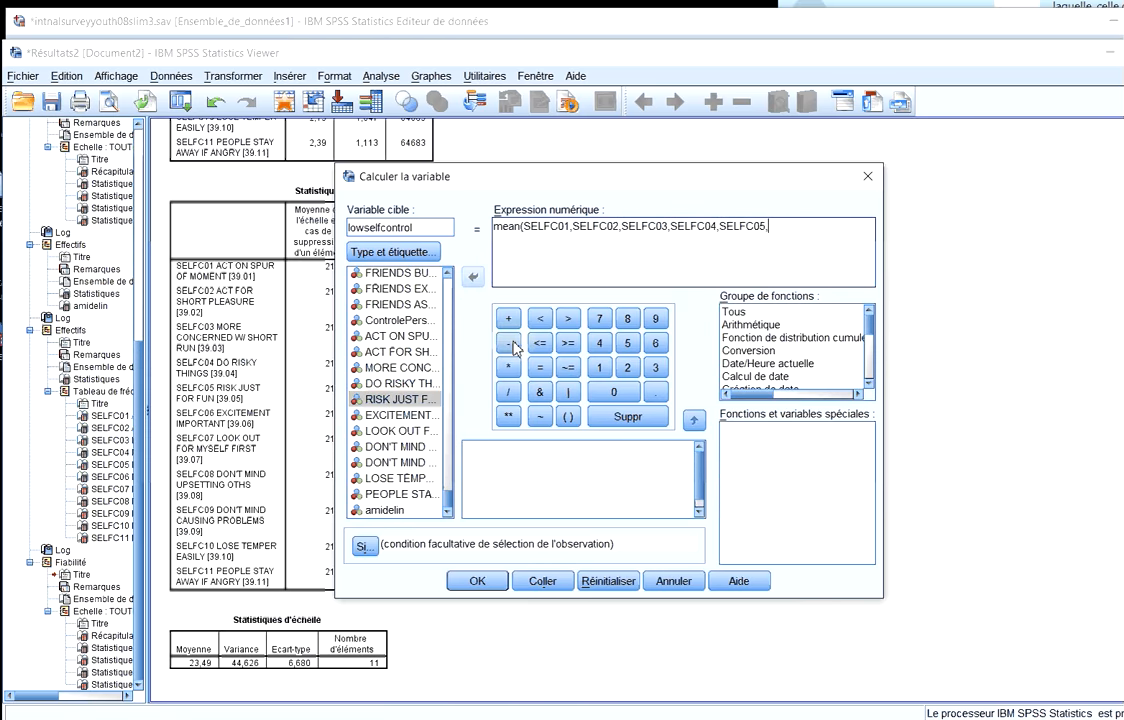
left_click(400, 415)
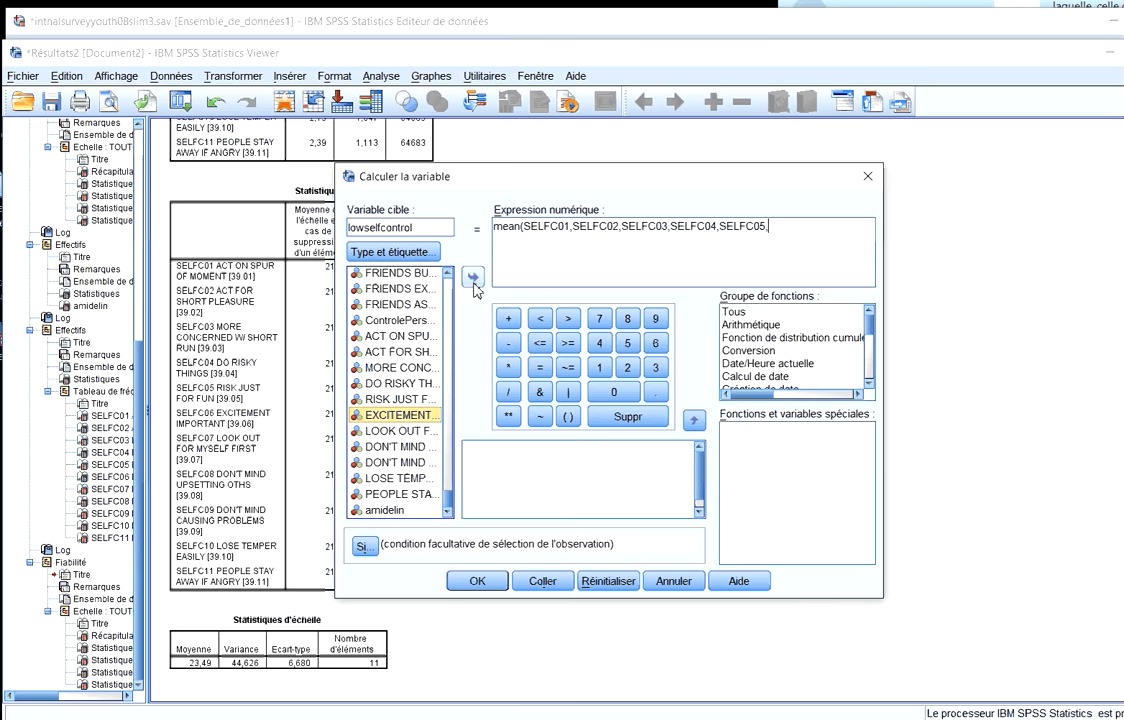
left_click(475, 283)
type(")")
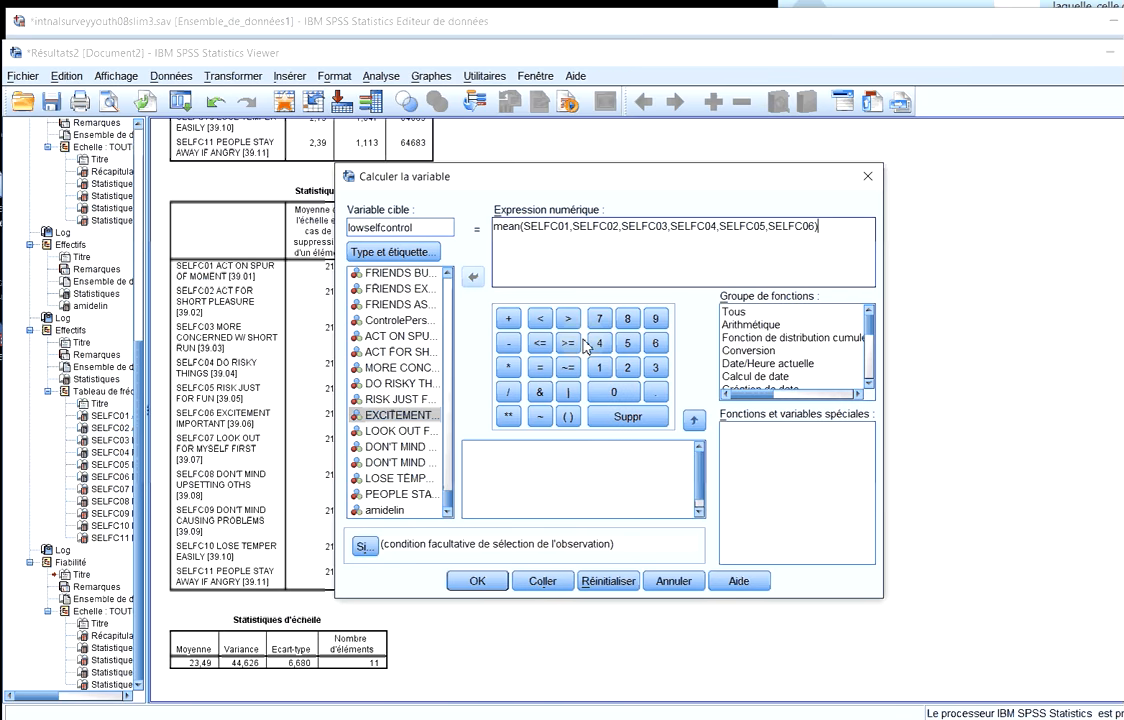
left_click(478, 581)
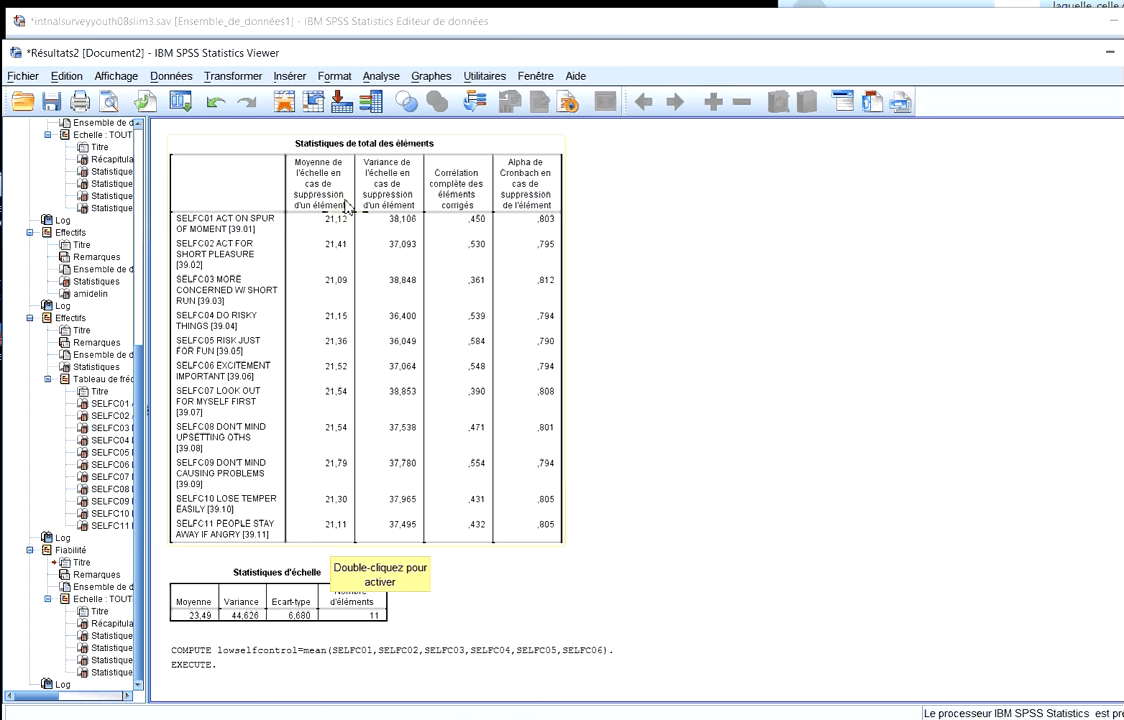
Open the frequencies (Effectifs) analysis and remove the eleven self-control items from its variables
left_click(390, 80)
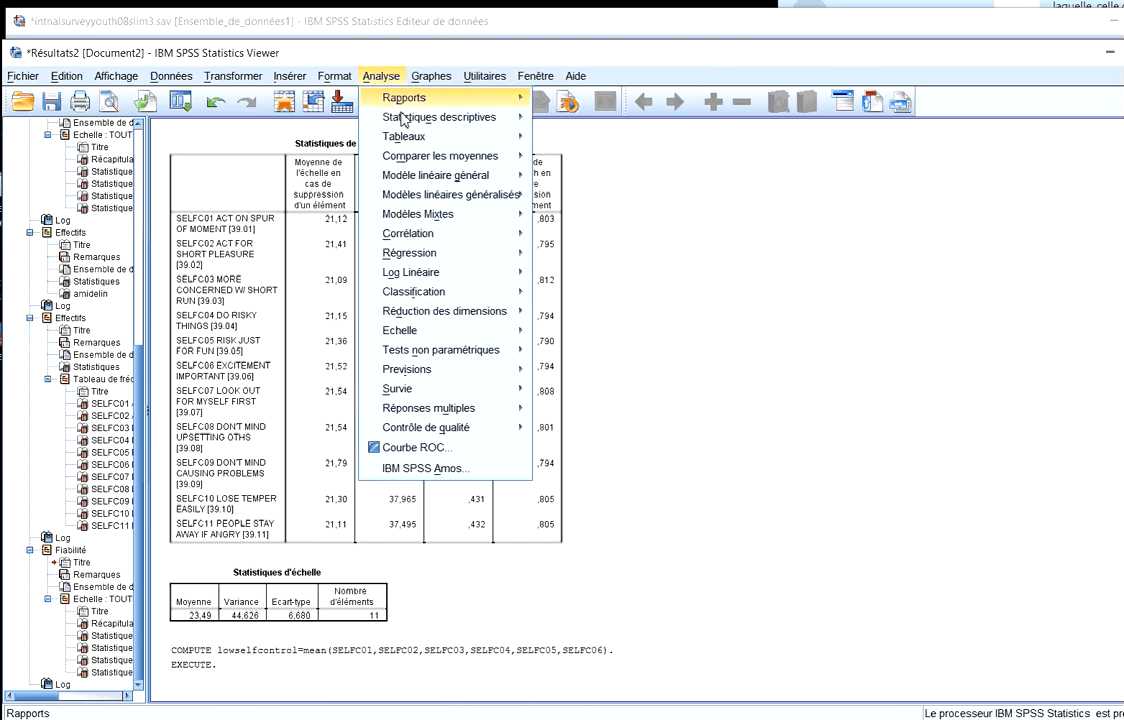
mouse_move(440, 117)
left_click(609, 121)
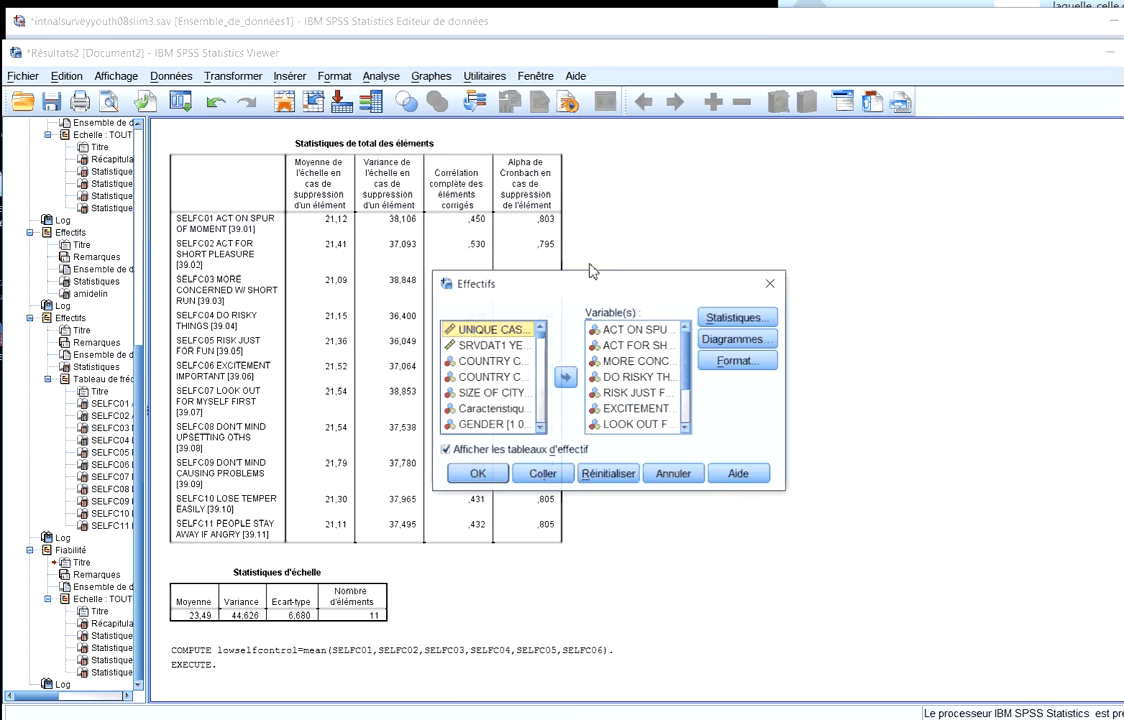
scroll(688, 370, "down", 2)
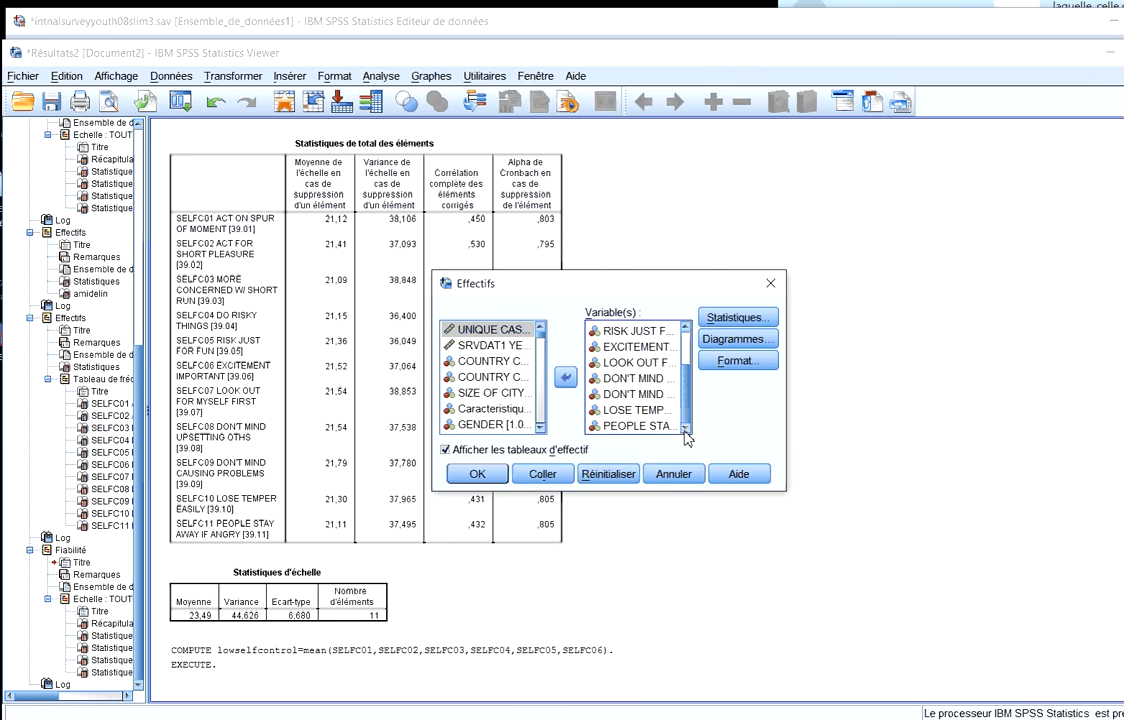
left_click(630, 424, "shift")
left_click(565, 377)
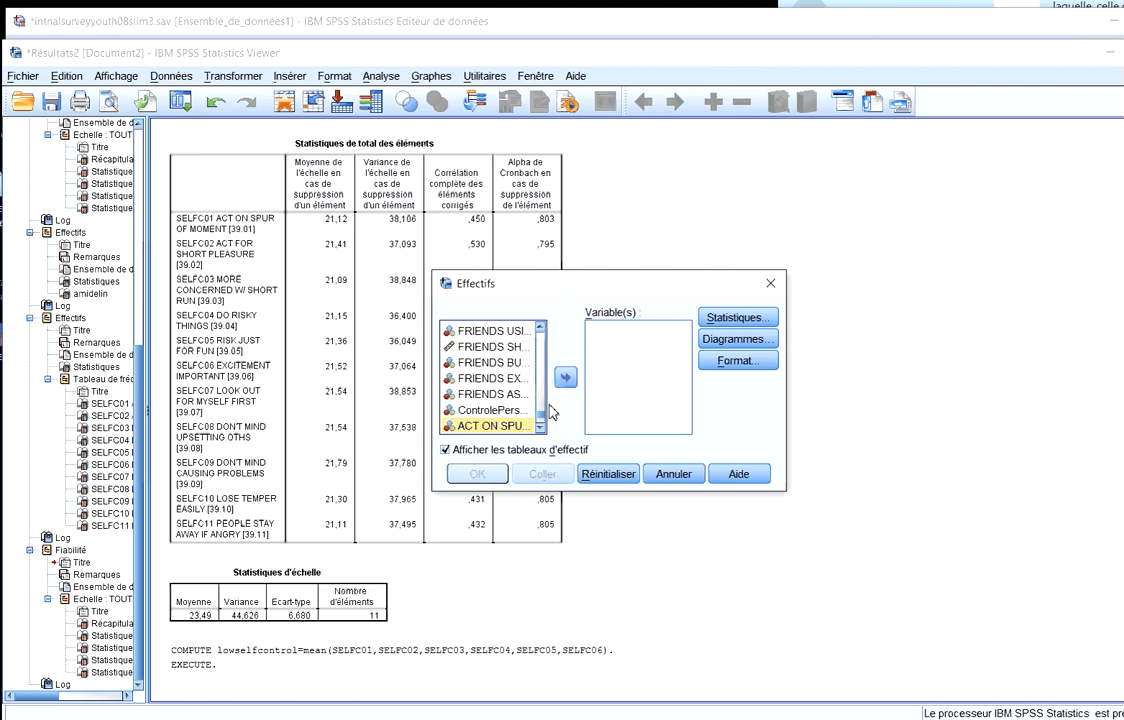
Run the frequencies analysis on lowselfcontrol with a histogram and without the Gaussian curve
scroll(540, 420, "down", 4)
scroll(543, 433, "down", 1)
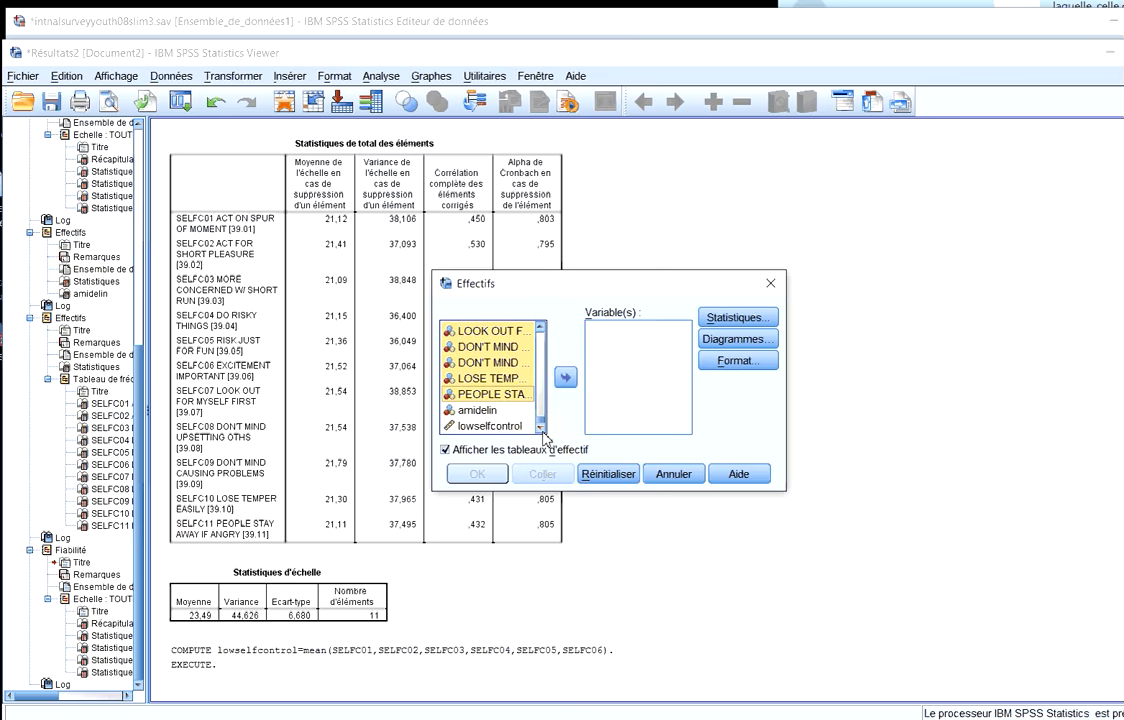
left_click(480, 426)
left_click(566, 378)
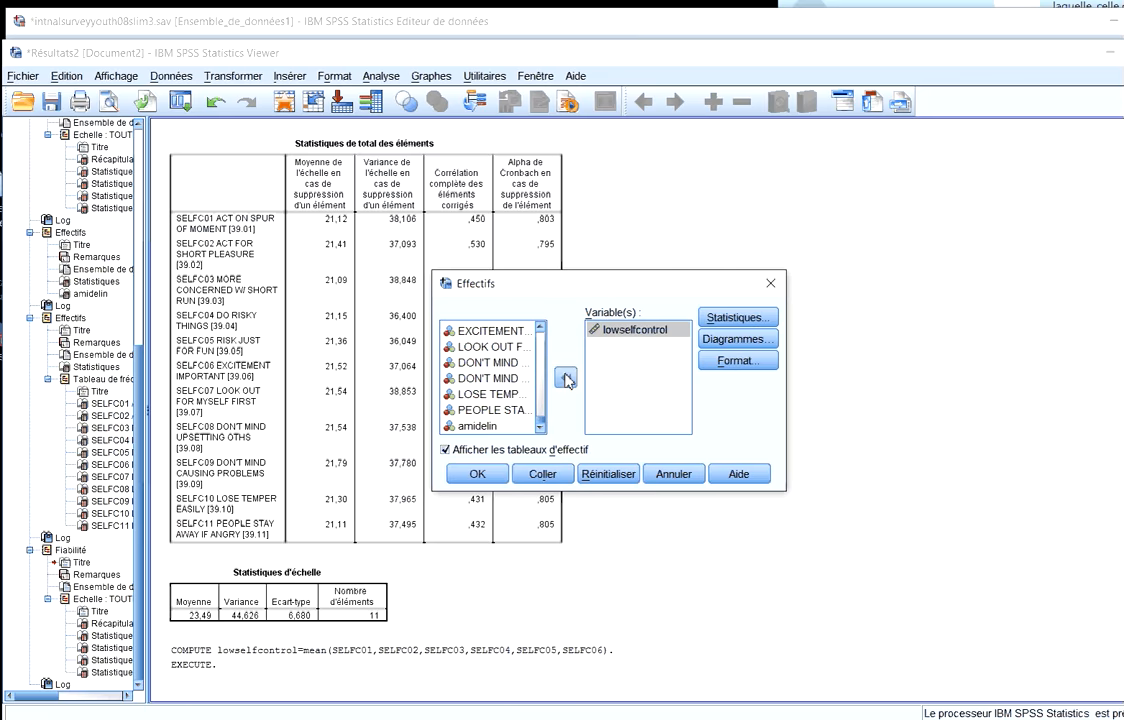
left_click(738, 341)
left_click(495, 383)
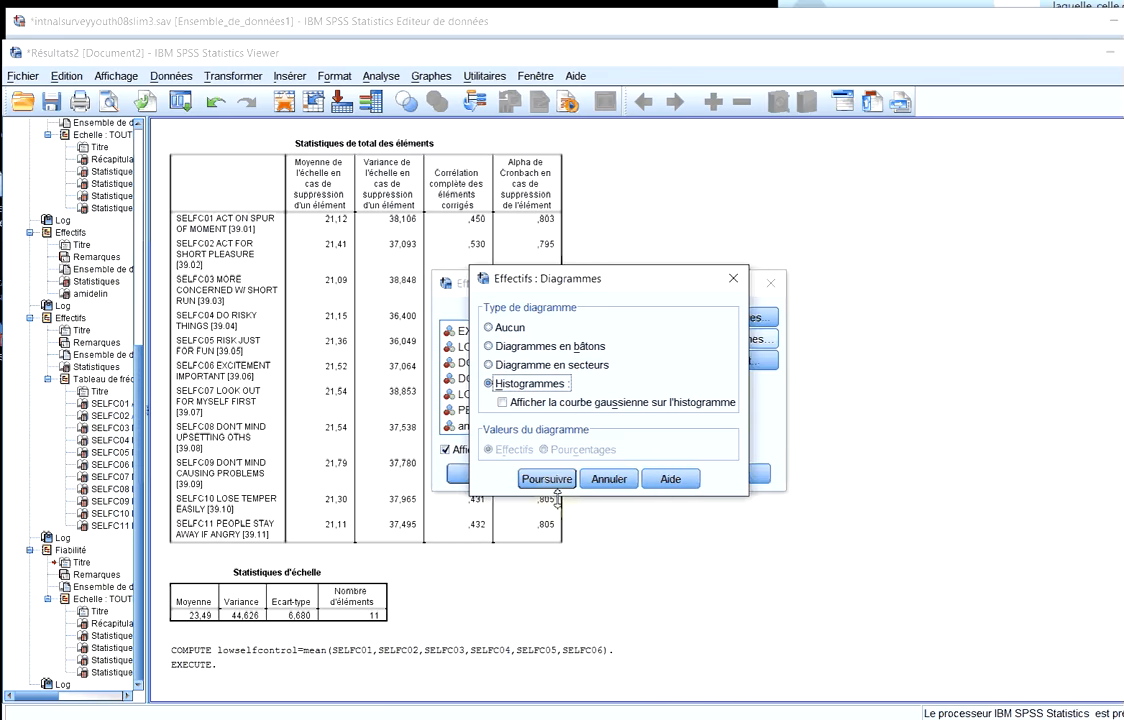
left_click(547, 479)
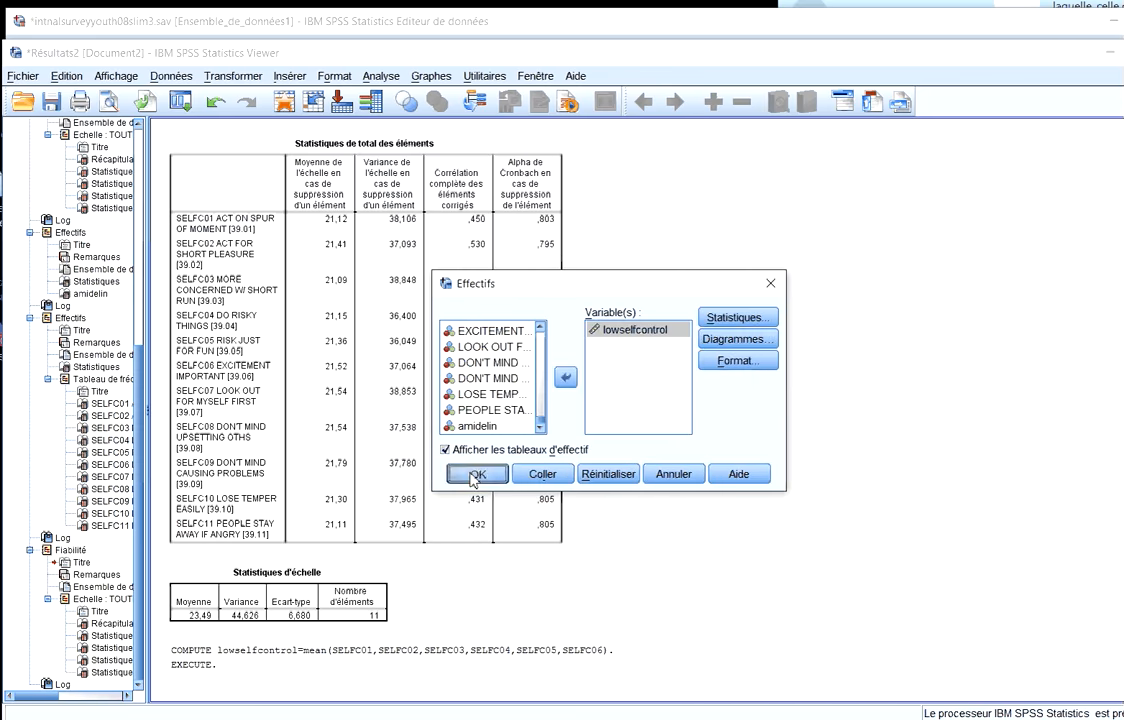
left_click(475, 476)
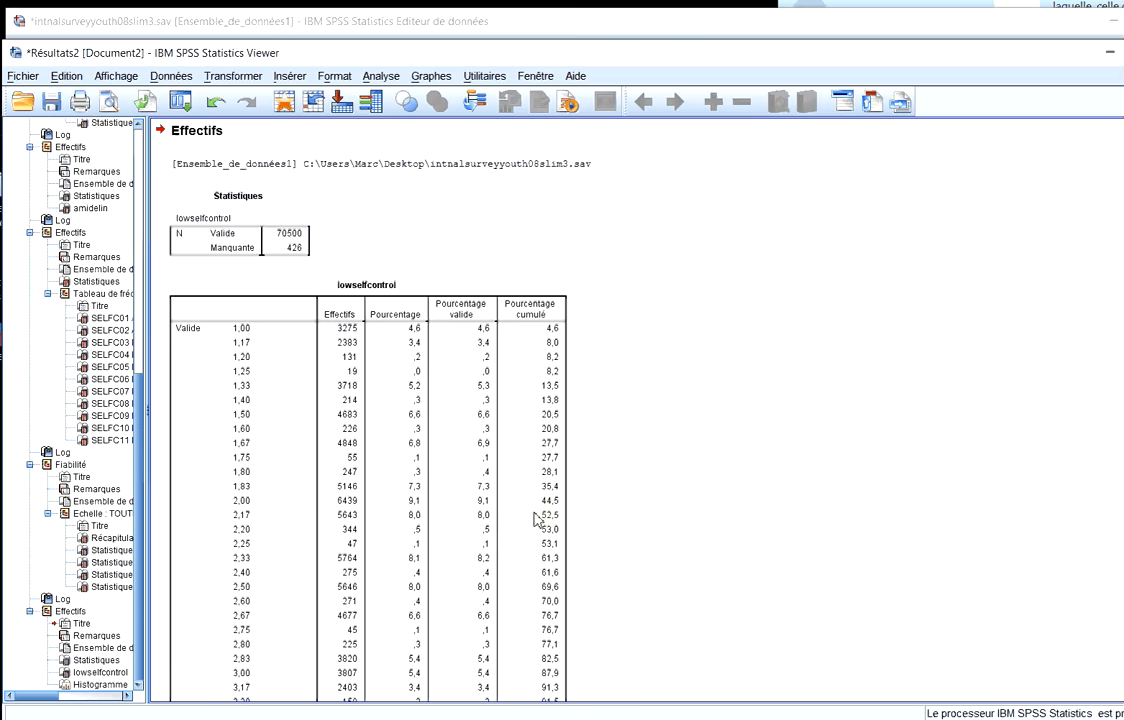
Examine the frequency table and the histogram of lowselfcontrol
scroll(296, 439, "down", 1)
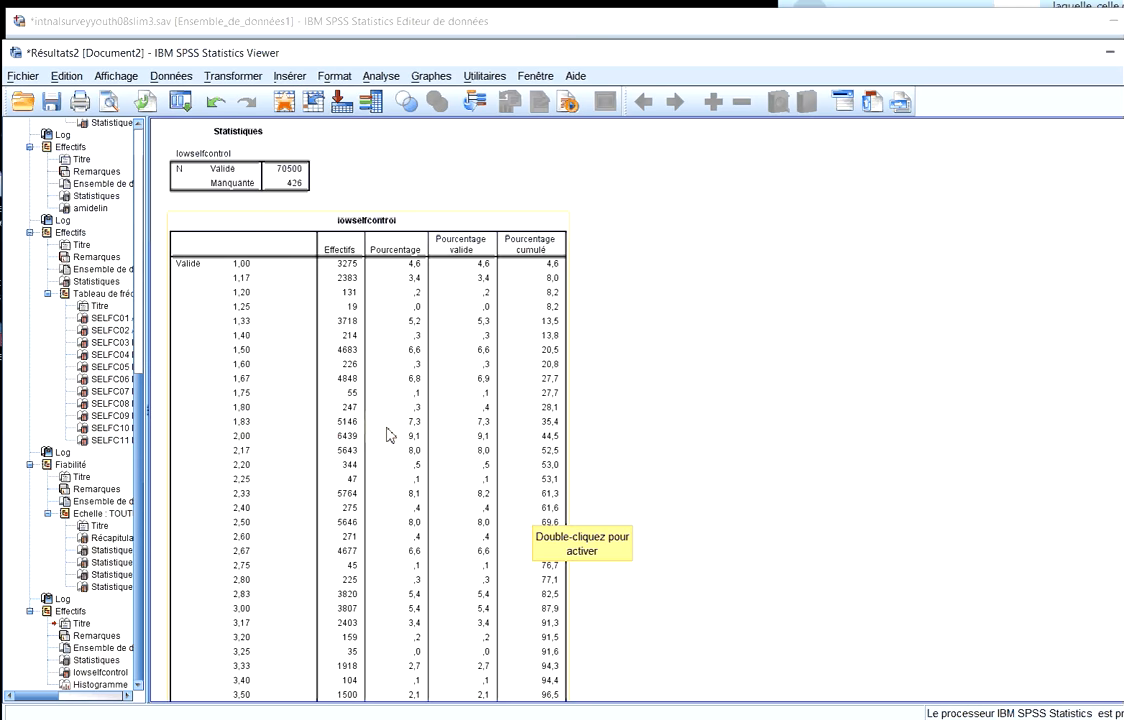
scroll(388, 435, "down", 4)
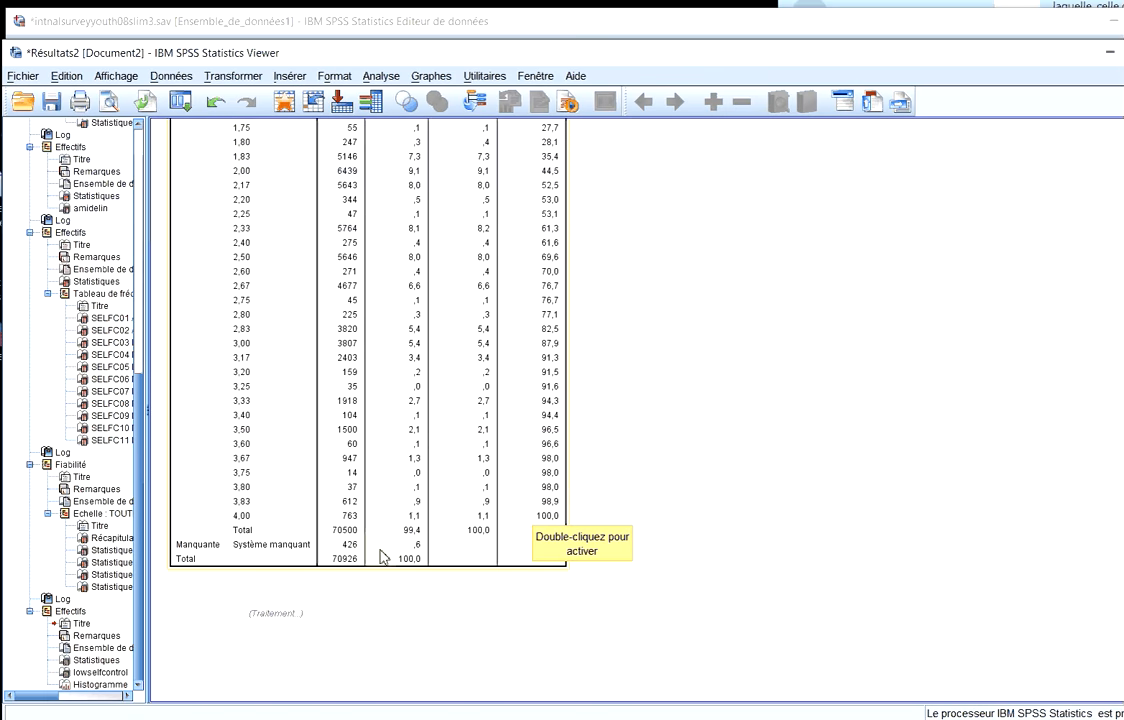
scroll(419, 478, "down", 4)
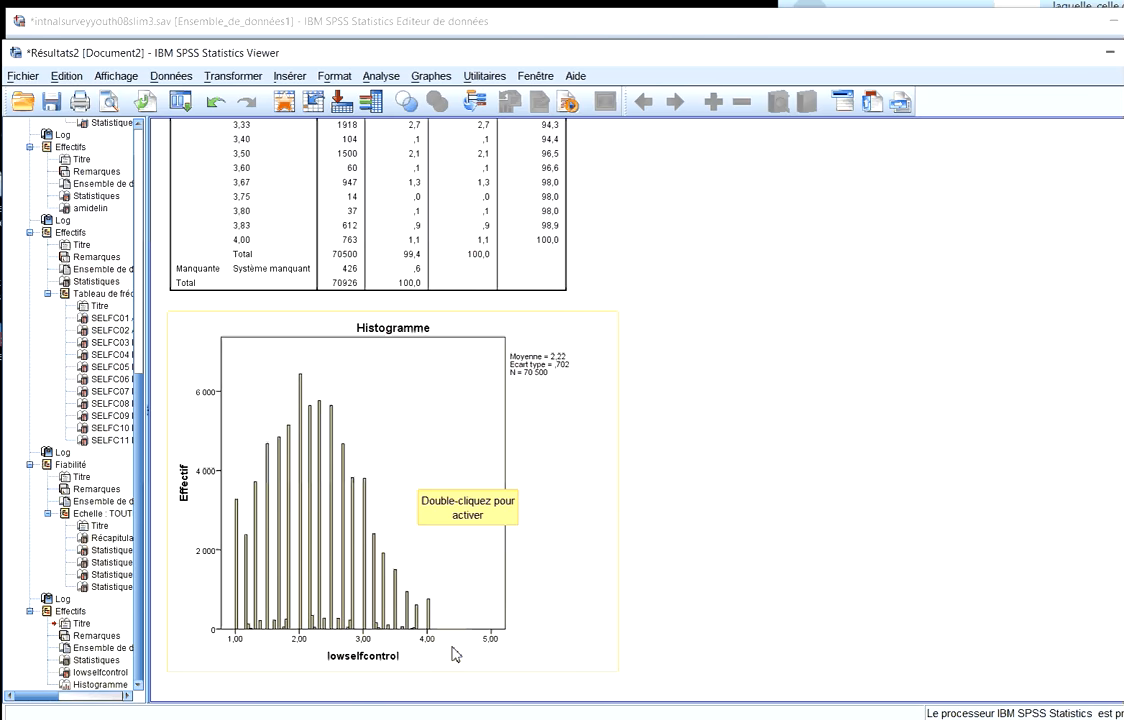
mouse_move(373, 719)
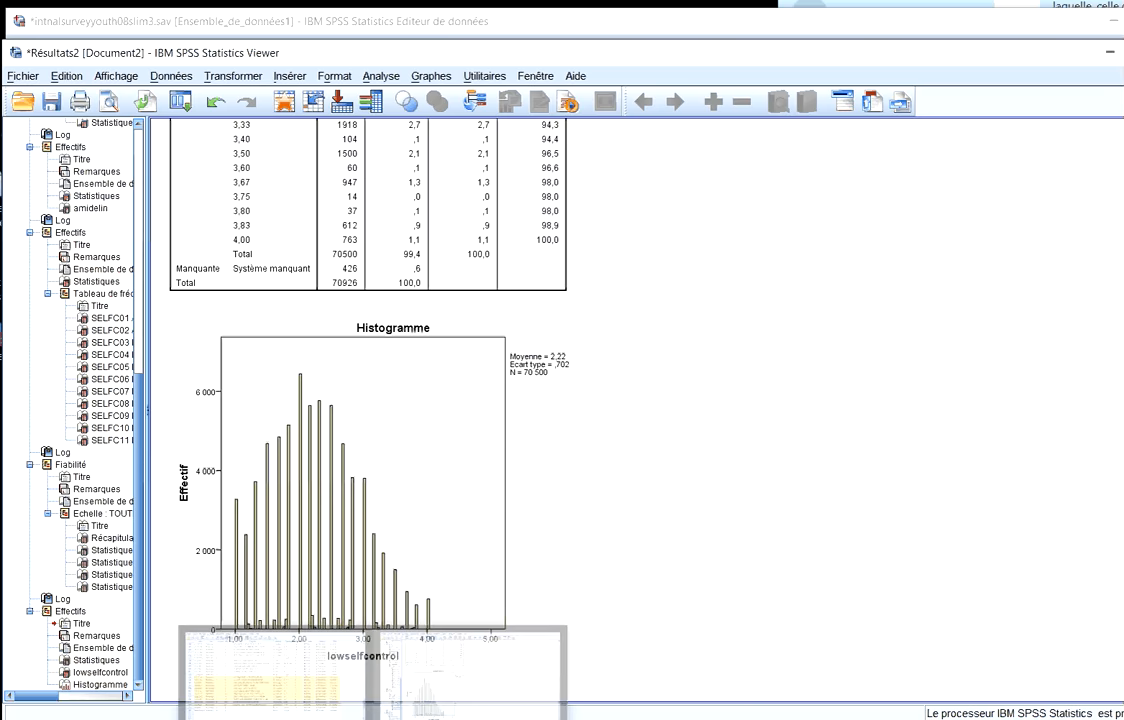